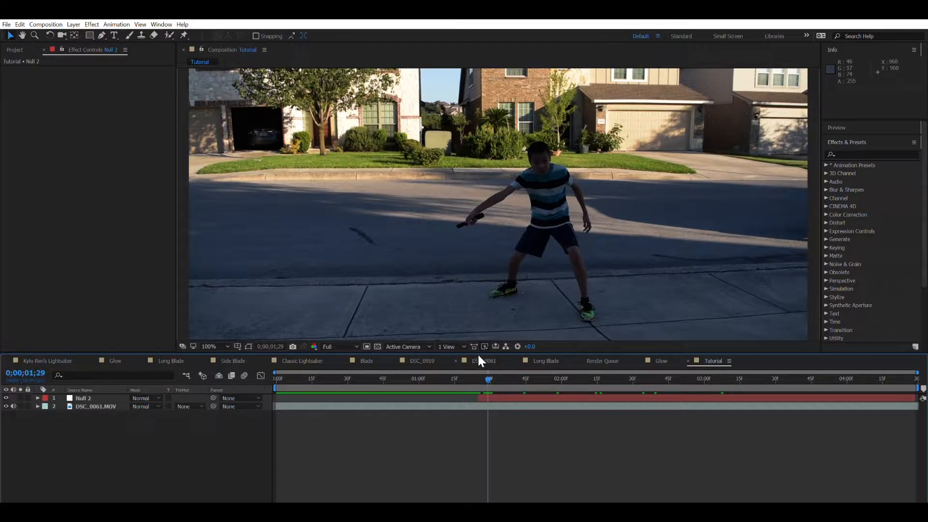
Open the DSC_0061 composition and examine the finished crossguard lightsaber and its ground reflection at 0;00;02;05.
click(479, 360)
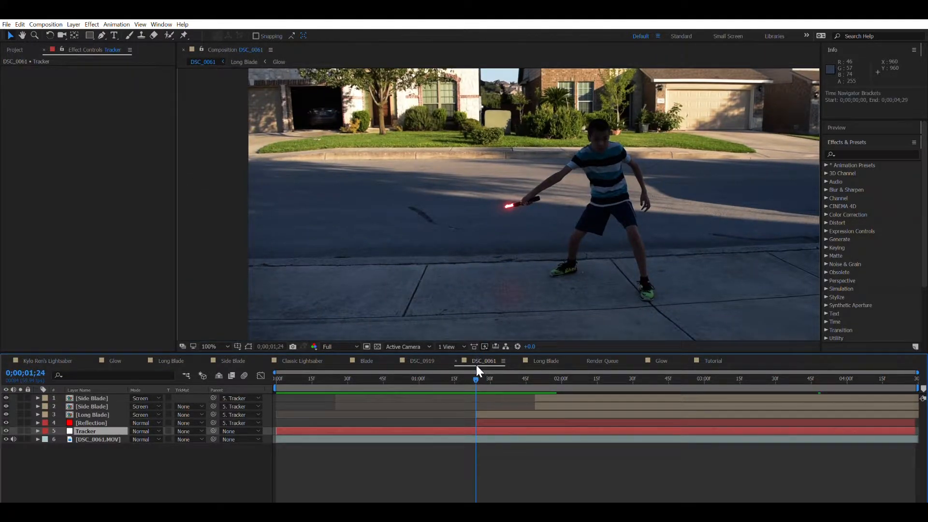
drag(501, 368, 573, 373)
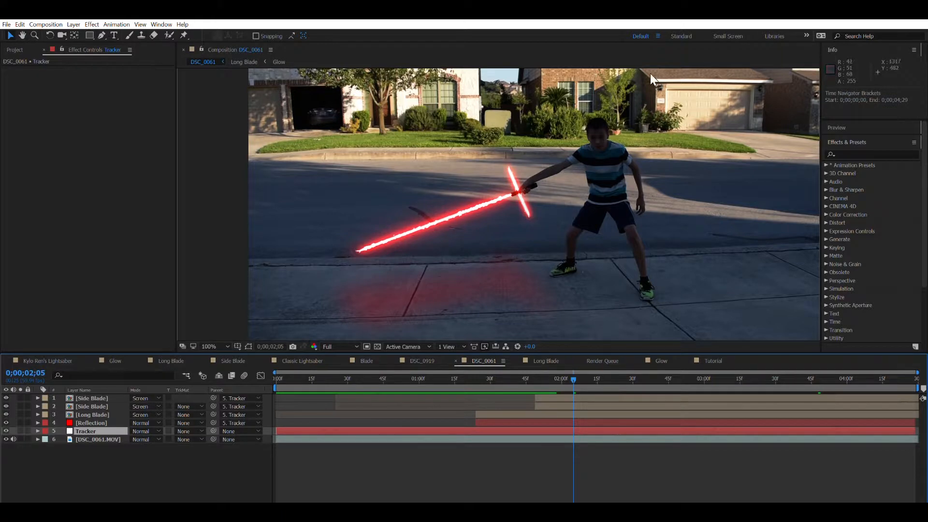
scroll(475, 216, up, 5)
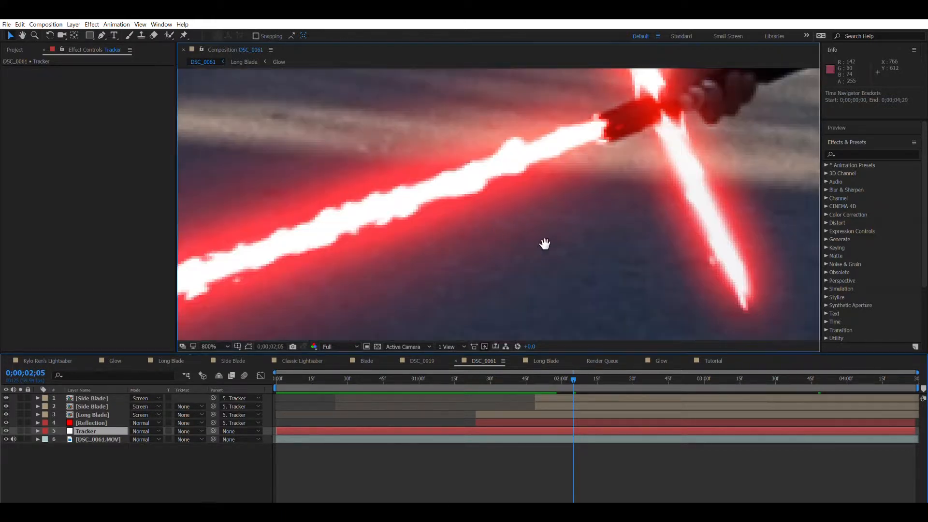
scroll(613, 246, down, 3)
scroll(613, 245, up, 1)
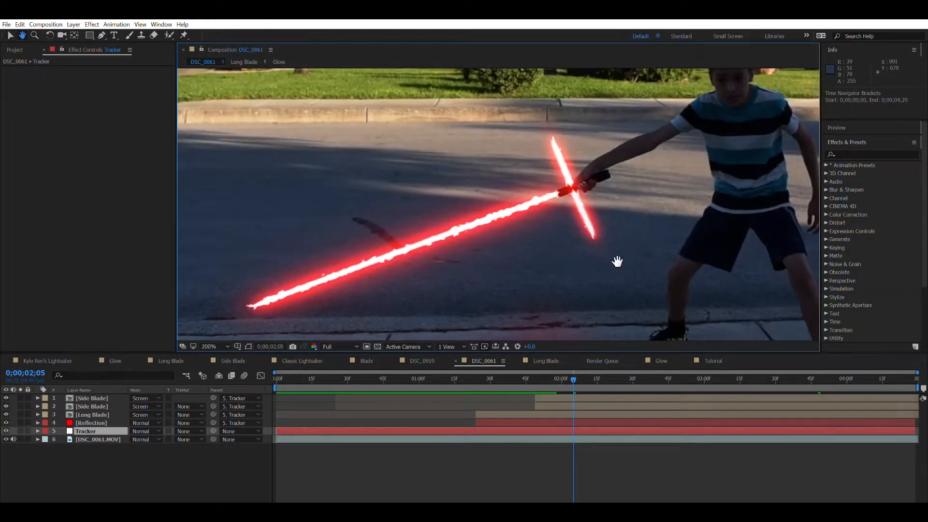
drag(614, 245, 605, 256)
scroll(605, 256, up, 1)
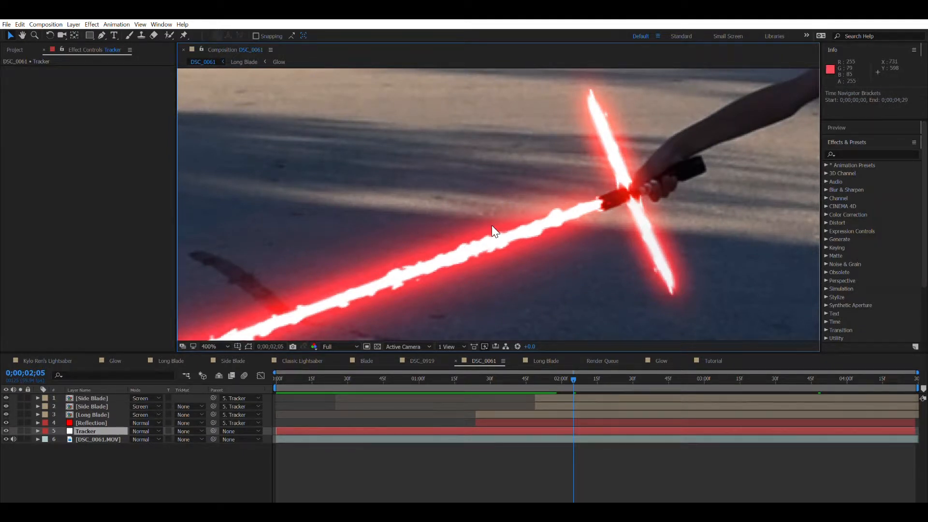
scroll(492, 226, down, 4)
drag(405, 244, 306, 267)
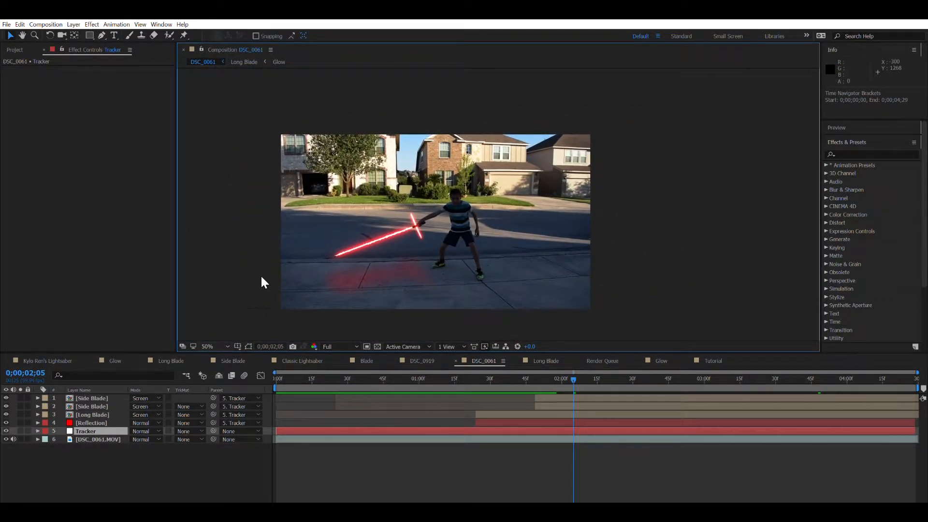
key(shift+slash)
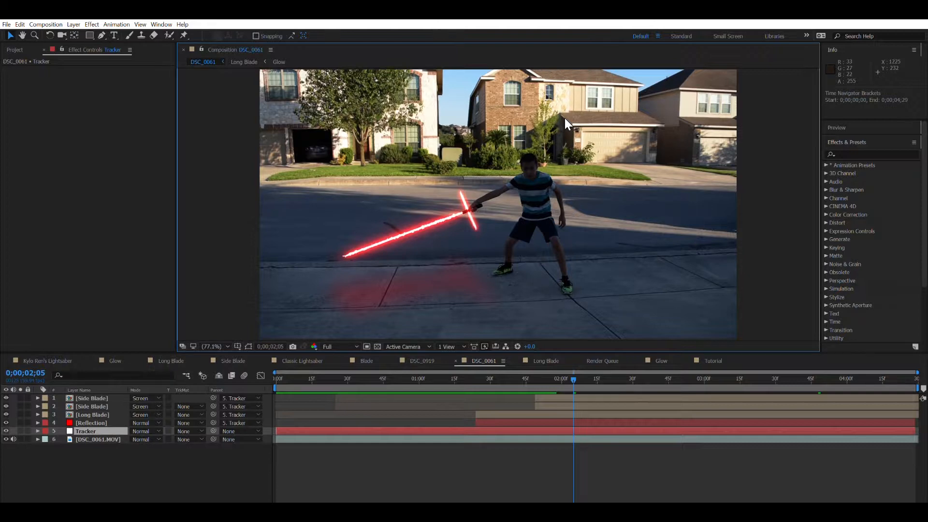
Examine the blade up close in DSC_0061 and preview its ignition from 0;00;01;24.
scroll(462, 177, up, 2)
key(space)
drag(470, 182, 678, 96)
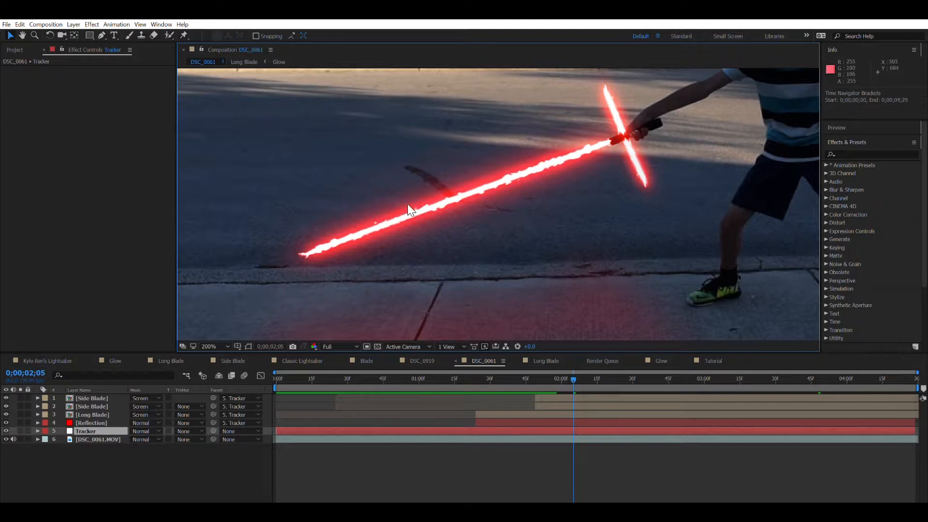
drag(587, 366, 705, 361)
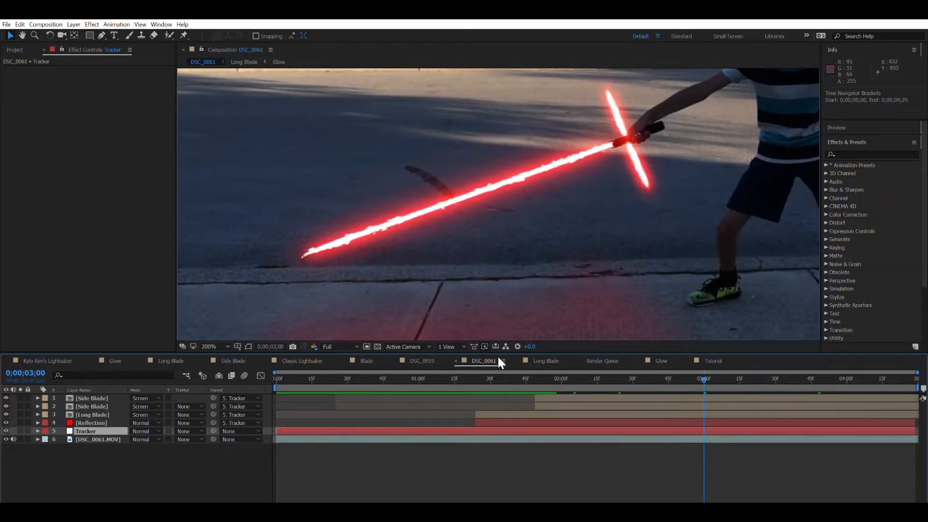
click(477, 378)
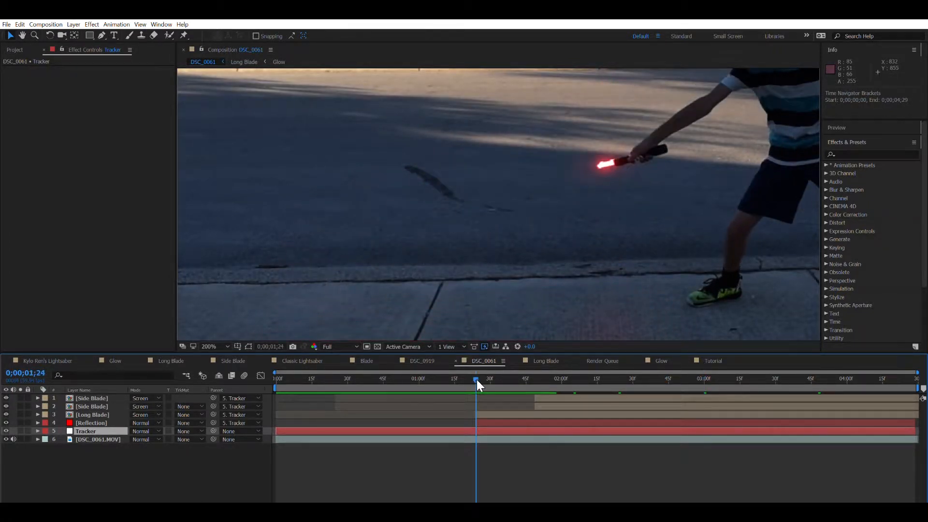
key(space)
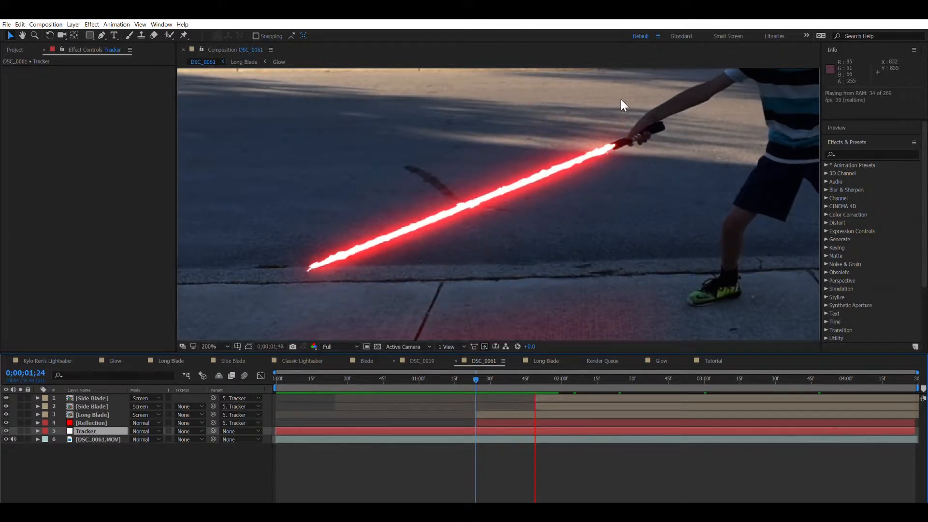
key(space)
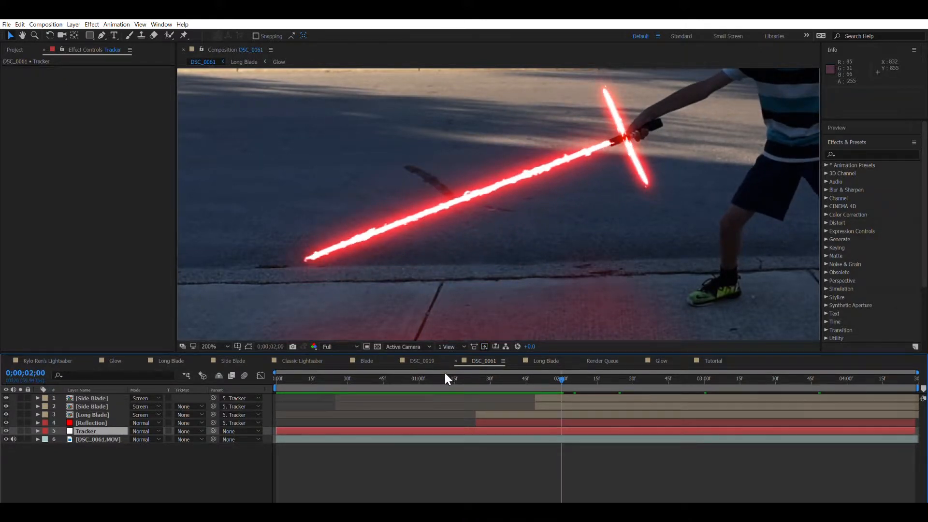
Return to the Tutorial composition and reveal the Position keyframes of the Null 2 layer.
click(714, 357)
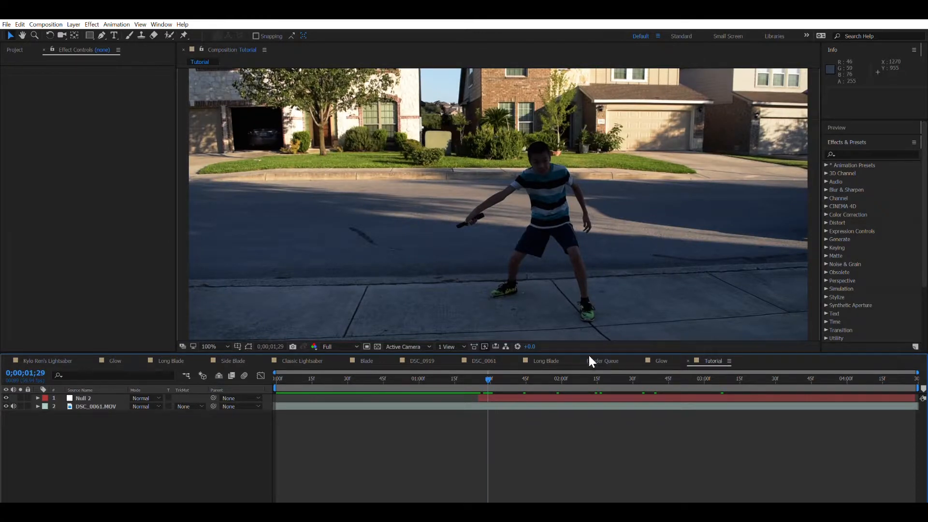
scroll(452, 256, up, 1)
scroll(580, 184, down, 1)
drag(504, 238, 431, 271)
click(82, 396)
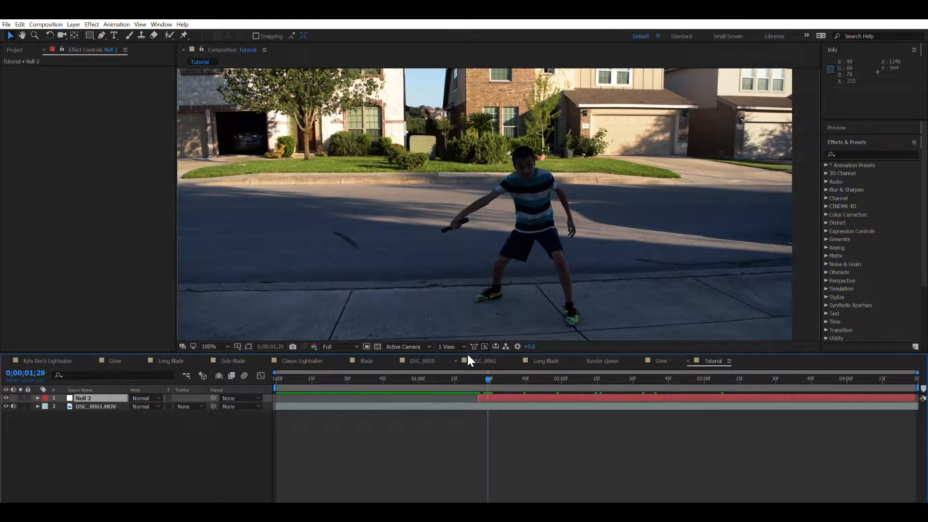
key(p)
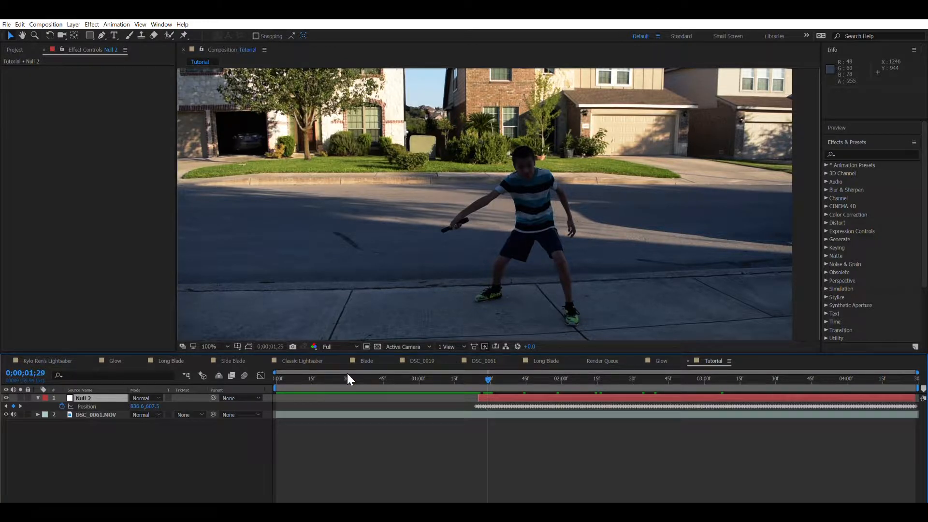
click(245, 334)
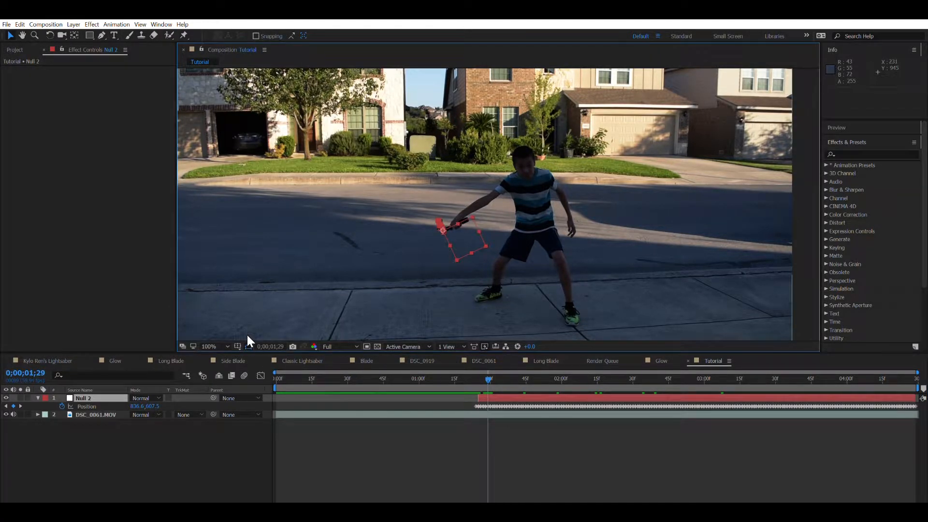
Extend the start of the Null 2 layer to 0;00;01;24, where its tracking keyframes begin.
scroll(629, 254, up, 5)
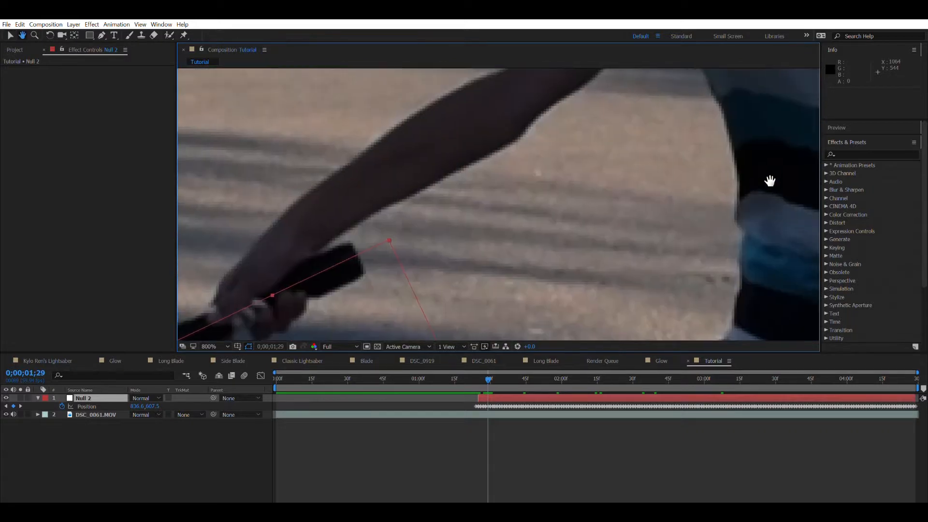
drag(527, 241, 693, 154)
scroll(657, 165, down, 3)
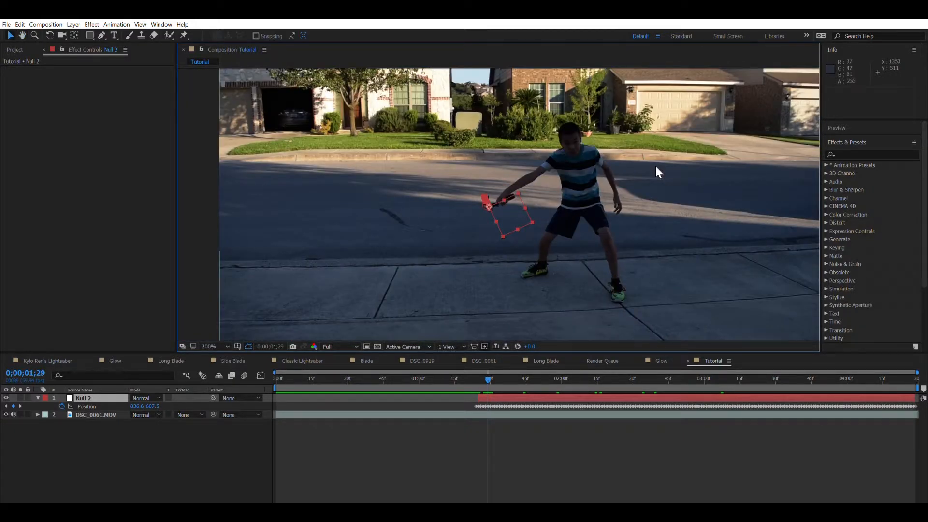
scroll(655, 165, up, 2)
scroll(656, 166, up, 2)
scroll(655, 166, down, 2)
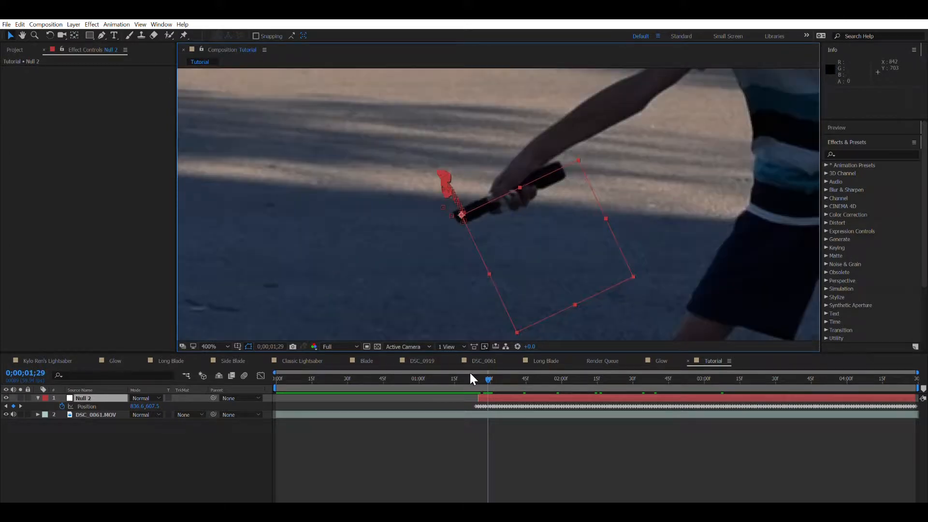
mouse_move(485, 375)
mouse_down()
mouse_move(474, 378)
mouse_move(479, 390)
mouse_up()
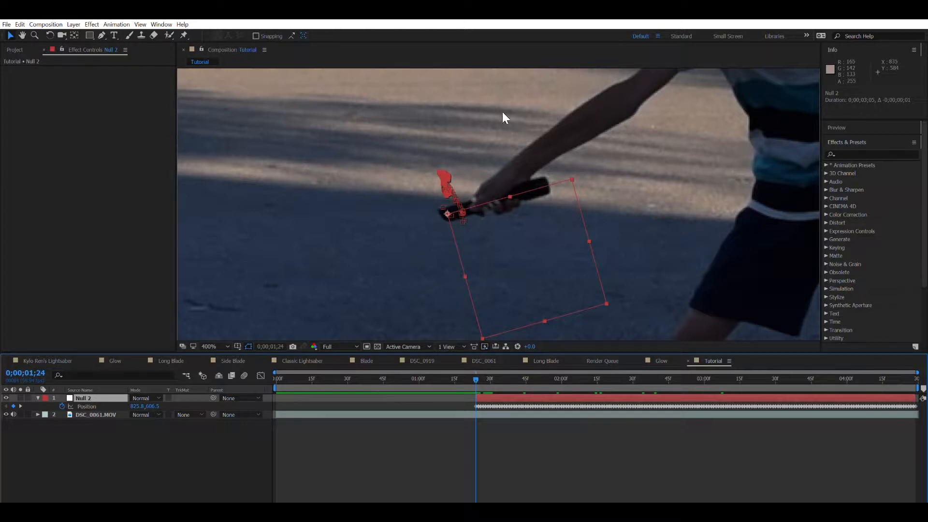
Scrub between 0;00;01;24 and 0;00;02;15 to check that Null 2 follows the tip of the hilt.
key(period)
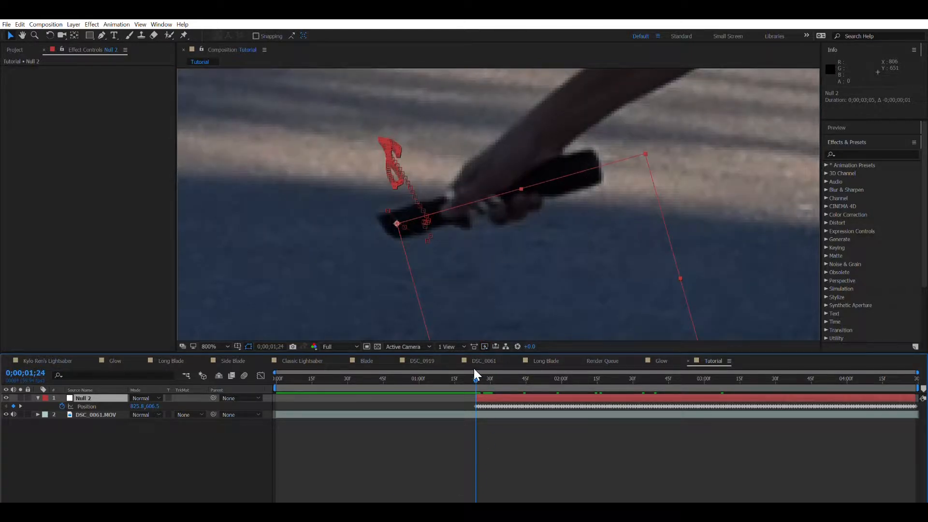
drag(475, 369, 598, 384)
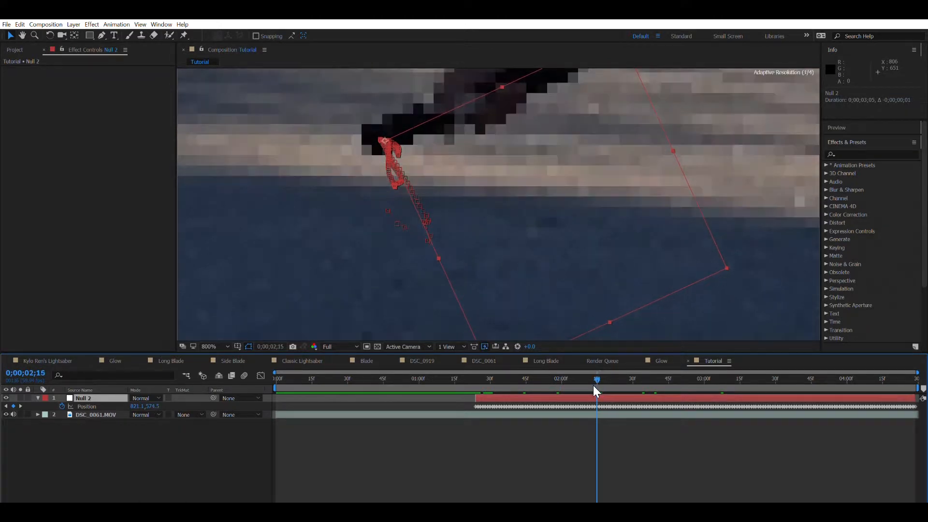
drag(593, 385, 495, 387)
scroll(502, 182, down, 8)
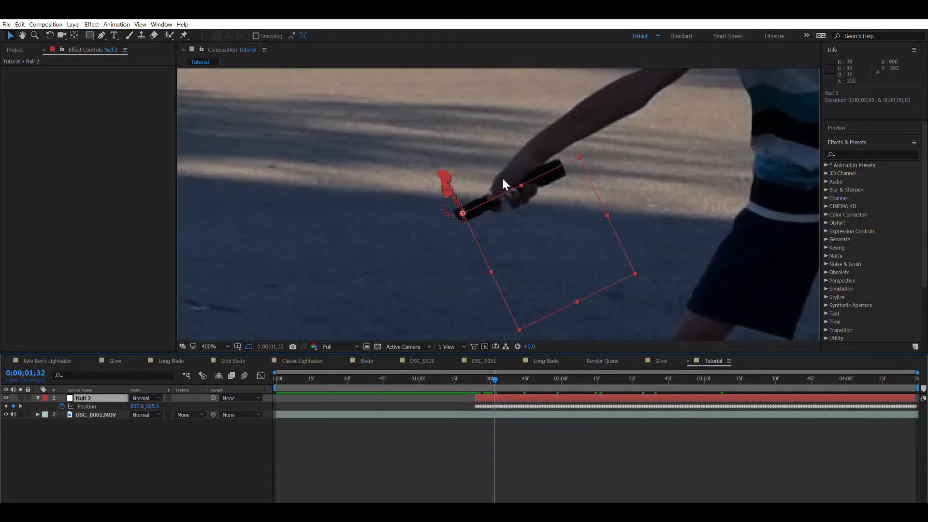
scroll(511, 185, up, 4)
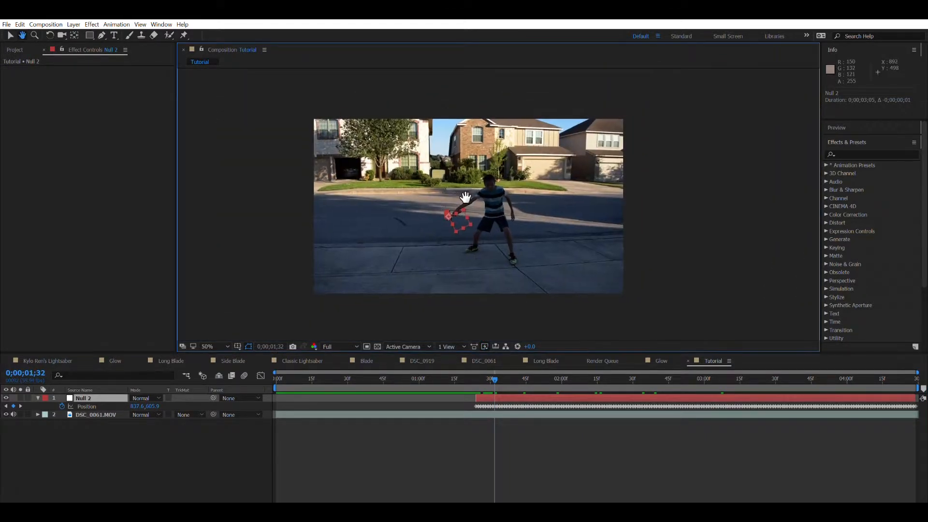
scroll(549, 161, down, 2)
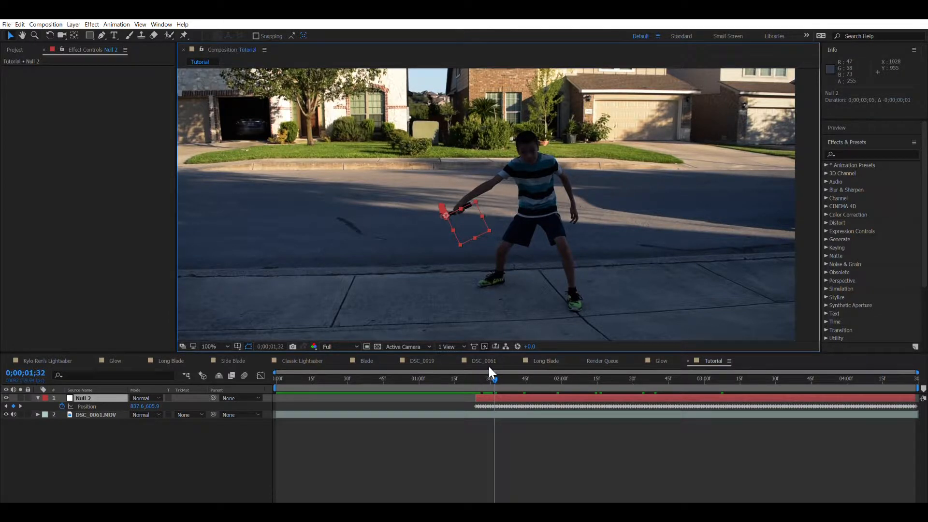
With the current time at 0;00;01;24, create a solid layer named Long Blade and set its colour to white.
click(473, 377)
click(128, 445)
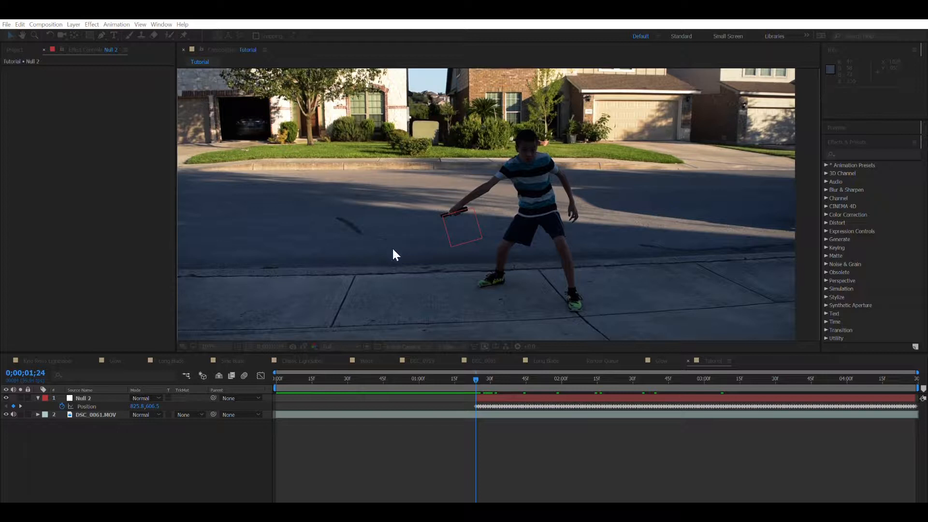
click(463, 335)
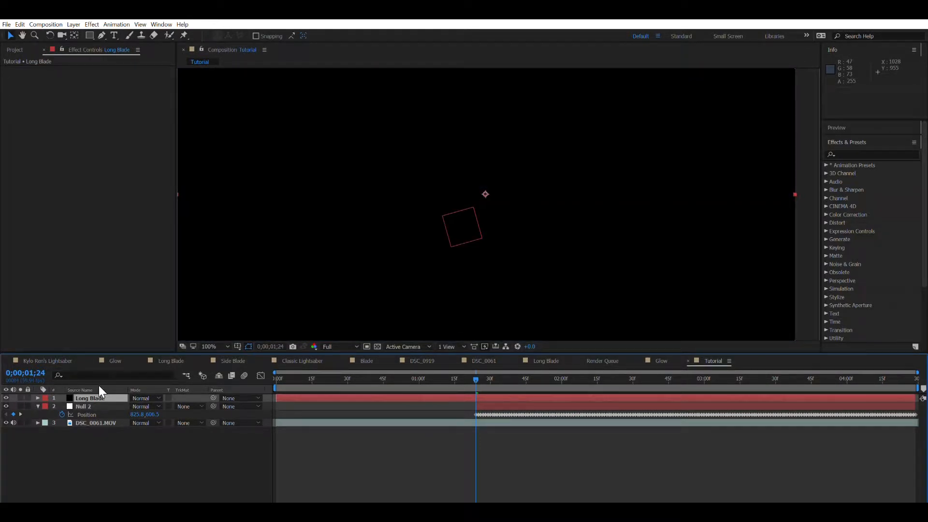
key(ctrl+shift+c)
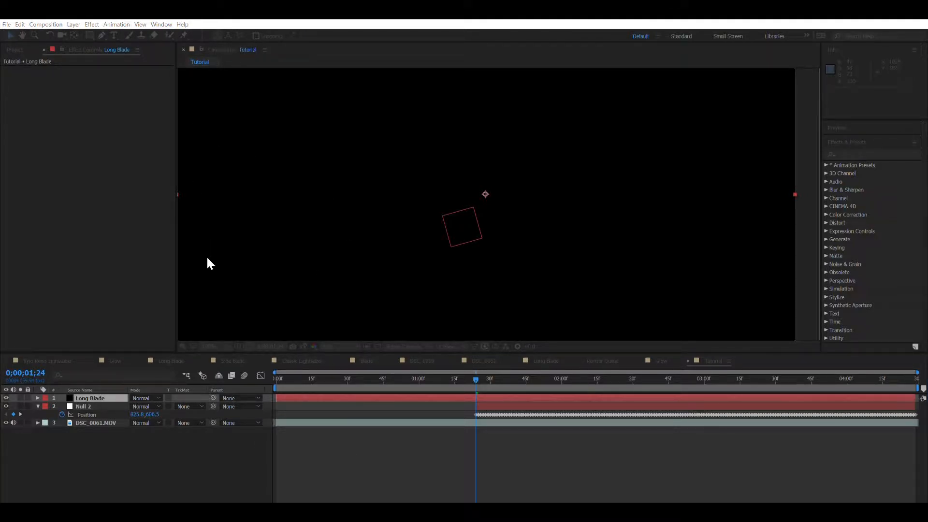
drag(253, 152, 137, 73)
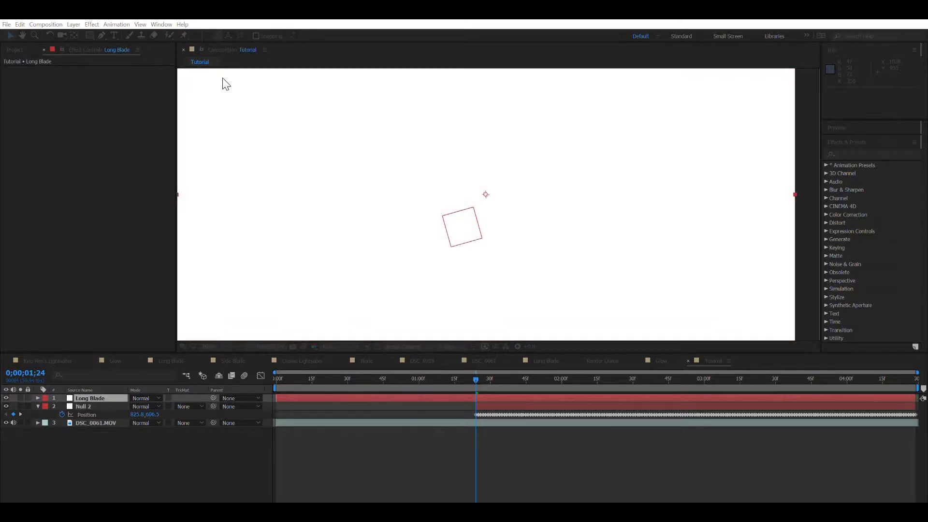
click(233, 308)
Hide the Long Blade solid in the Tutorial composition and frame the hilt in the viewer at 200% magnification.
click(89, 457)
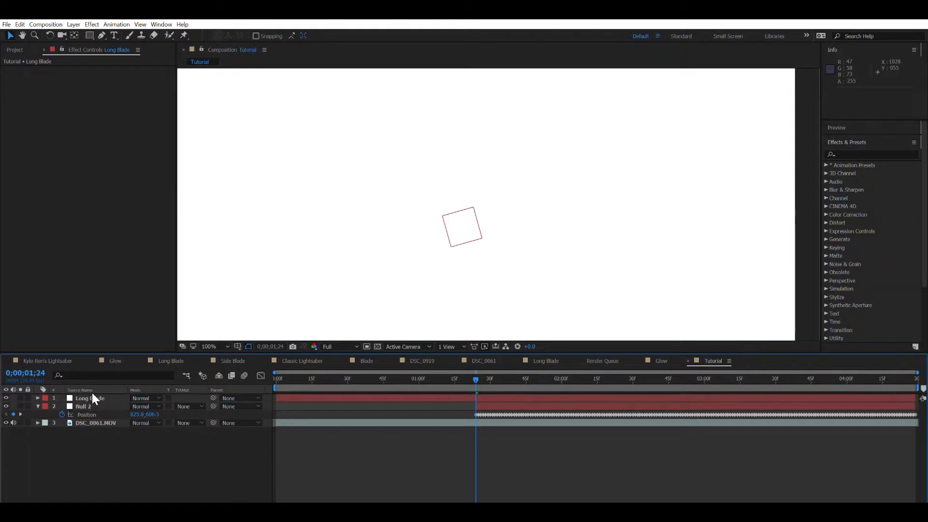
click(92, 406)
click(94, 398)
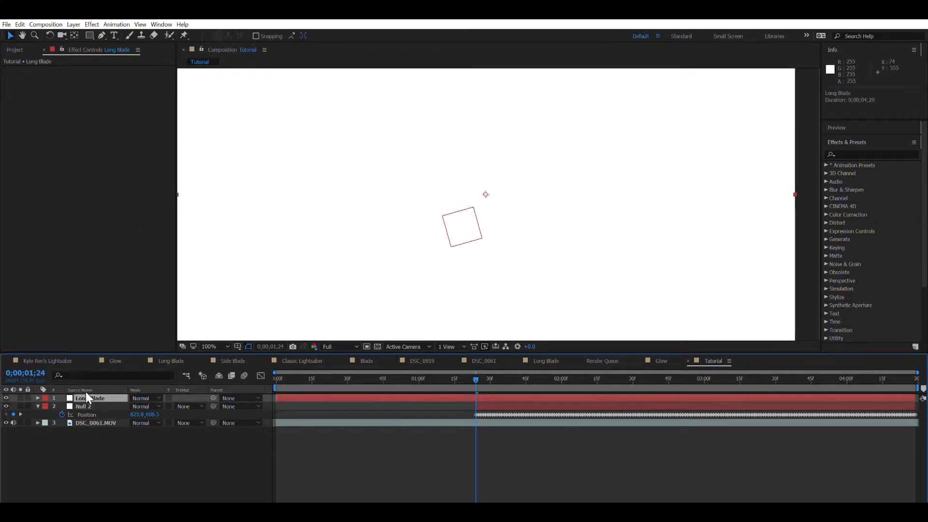
click(6, 398)
key(period)
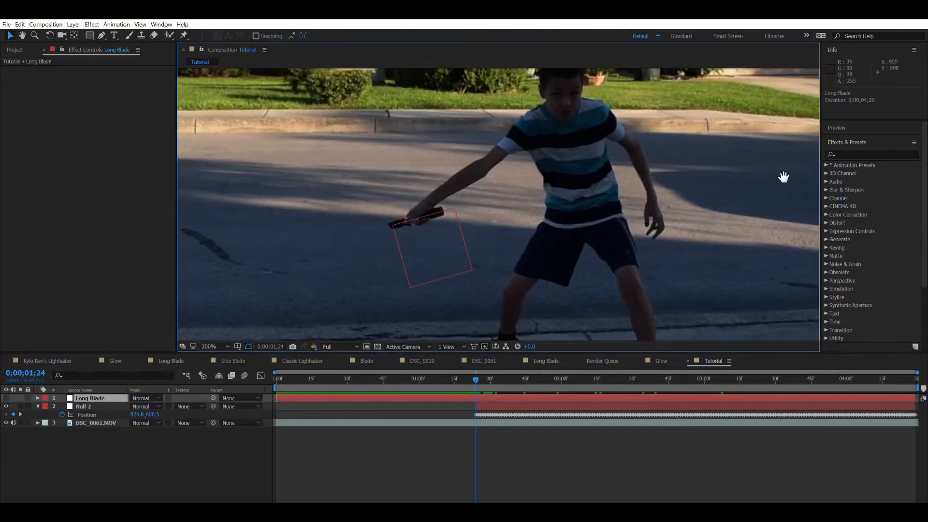
drag(784, 177, 722, 186)
scroll(699, 198, down, 1)
key(period)
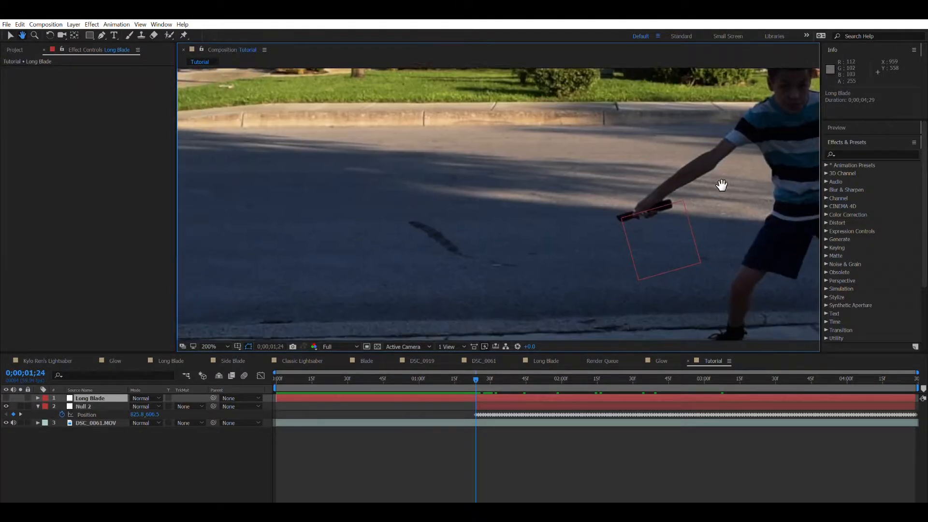
Open the finished Long Blade composition and reveal the mask on its Long Blade layer for reference.
click(534, 360)
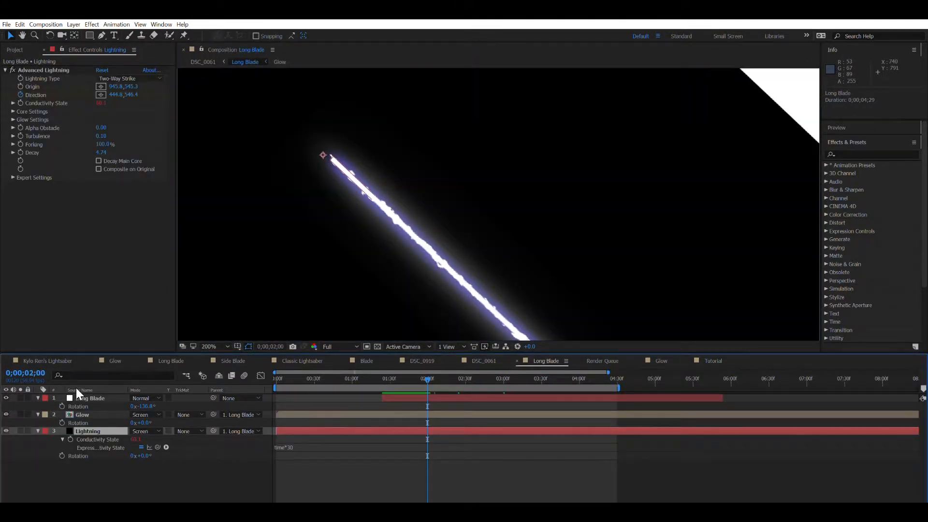
click(79, 395)
key(m)
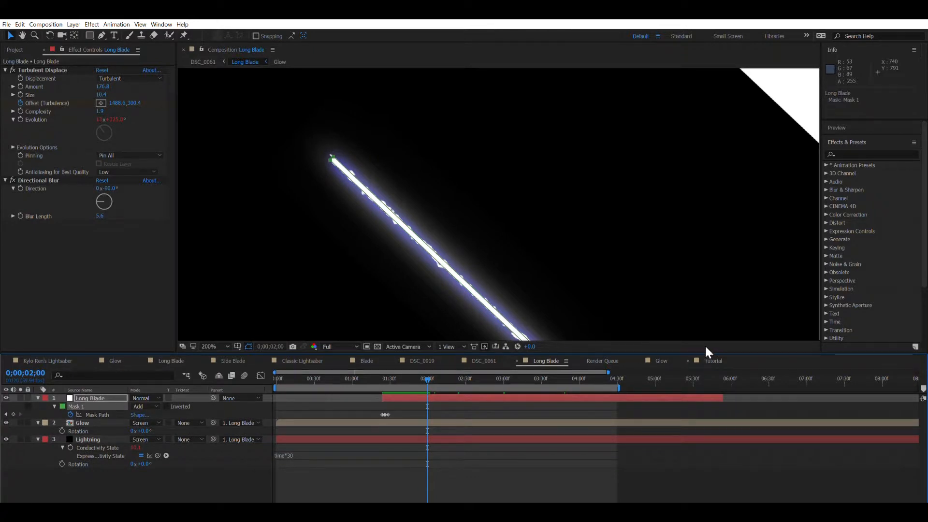
Show the Long Blade layer in the Tutorial composition and scrub to about 0;00;01;45 to check the extending blade mask.
click(711, 360)
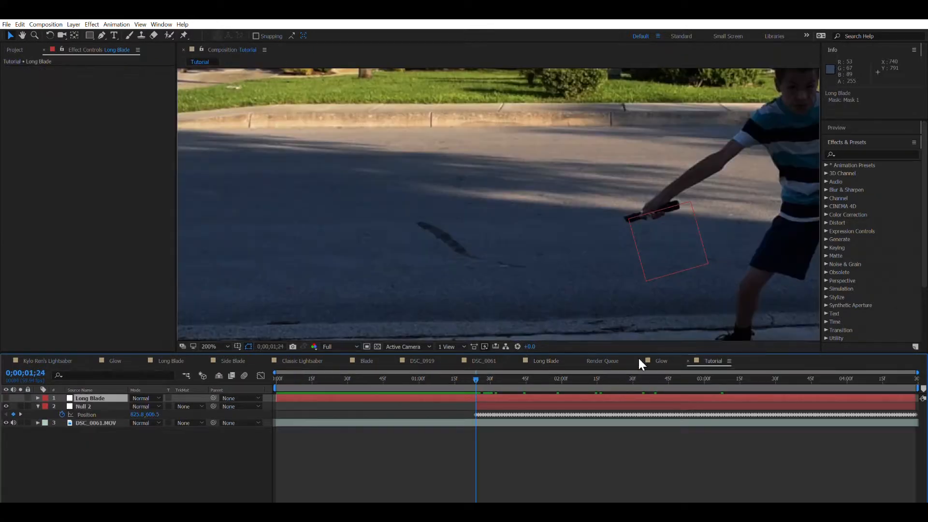
click(7, 396)
scroll(345, 252, down, 1)
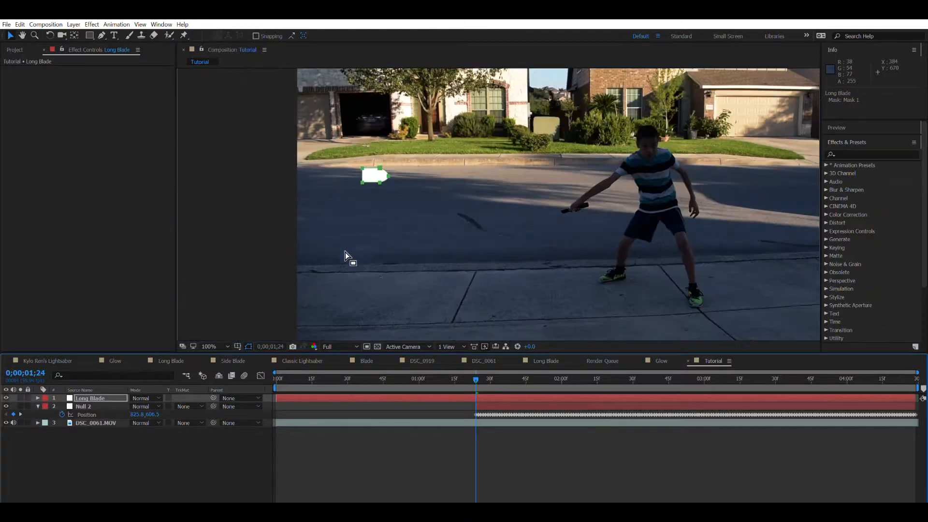
drag(476, 366, 529, 367)
scroll(498, 268, down, 1)
scroll(469, 280, up, 2)
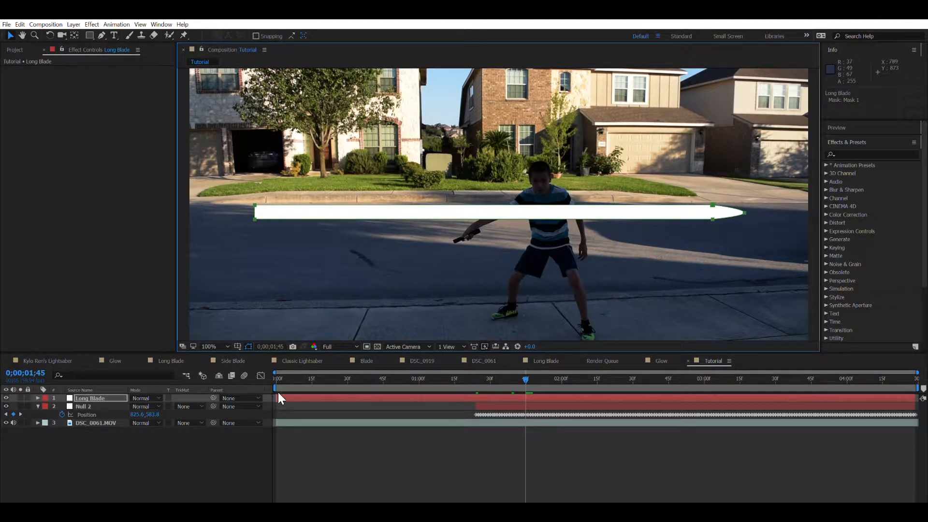
Trim the start of the Long Blade layer to 0;00;01;24 and preview the ignition from there.
drag(277, 397, 473, 382)
click(477, 373)
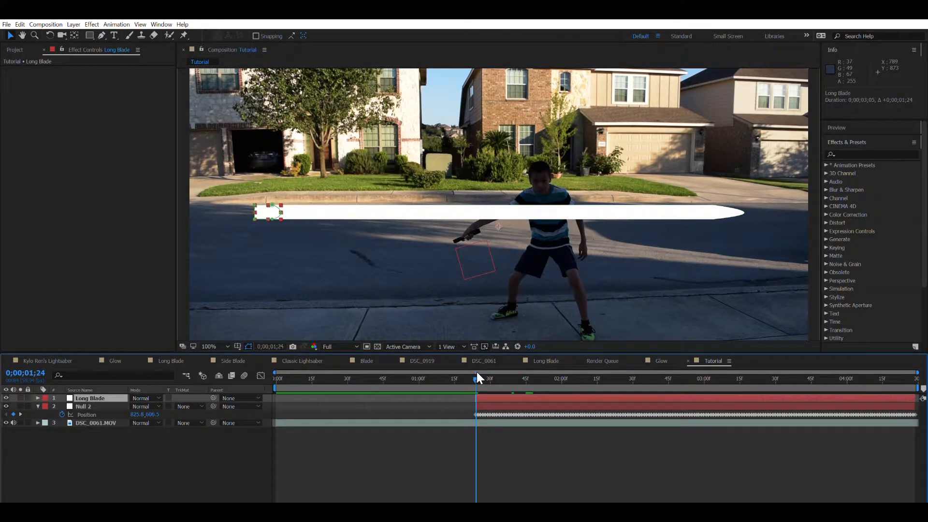
key(space)
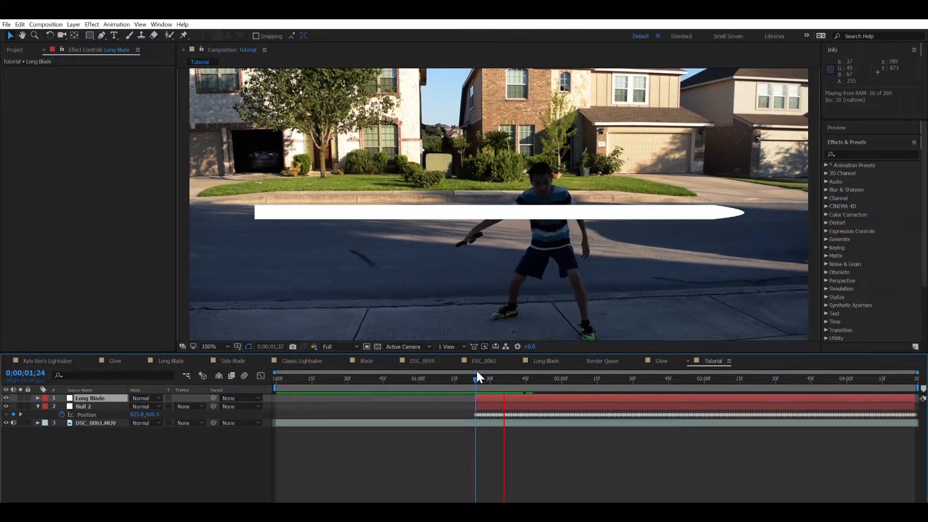
key(space)
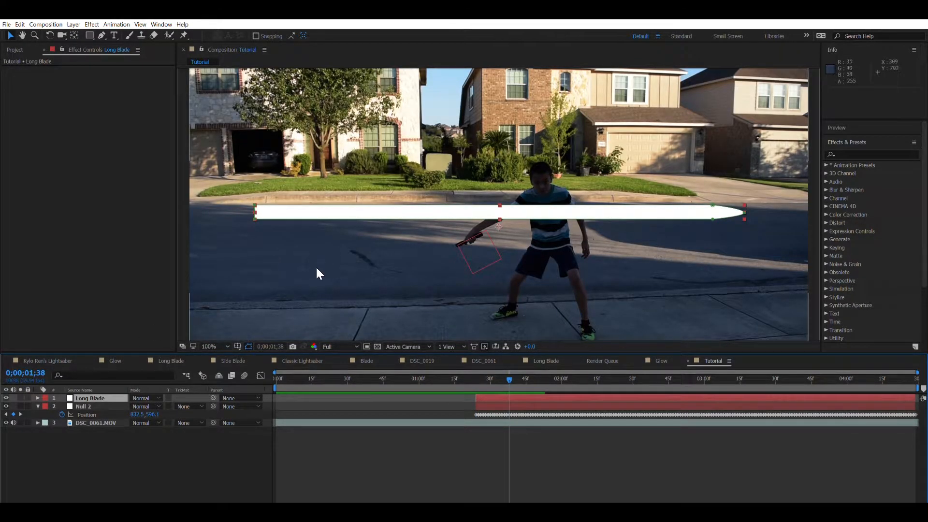
Search the effects for "turbulent" and apply Turbulent Displace to the Long Blade layer.
click(182, 225)
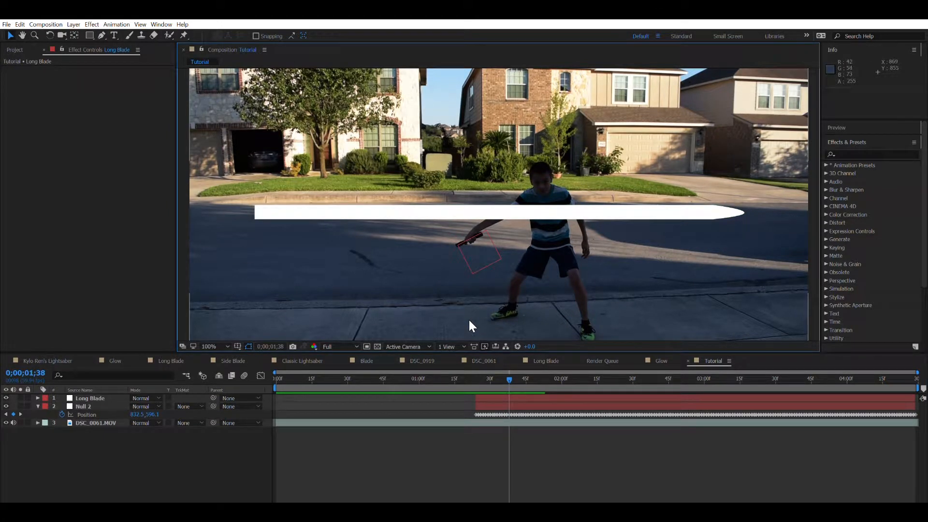
click(866, 154)
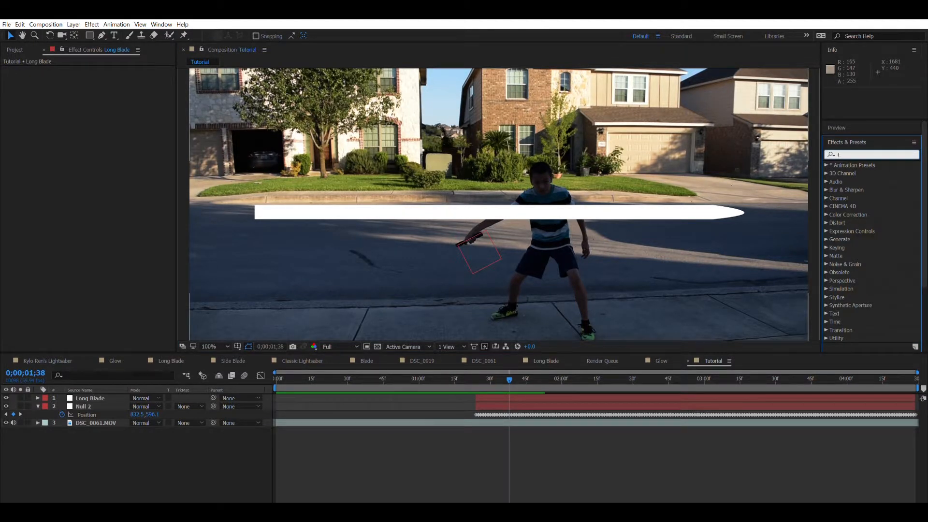
text(tu)
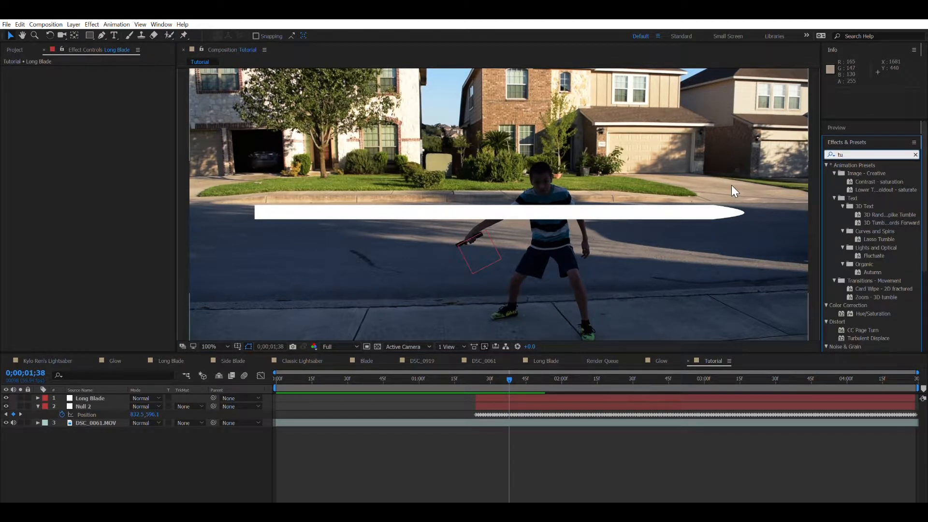
text(rbulent)
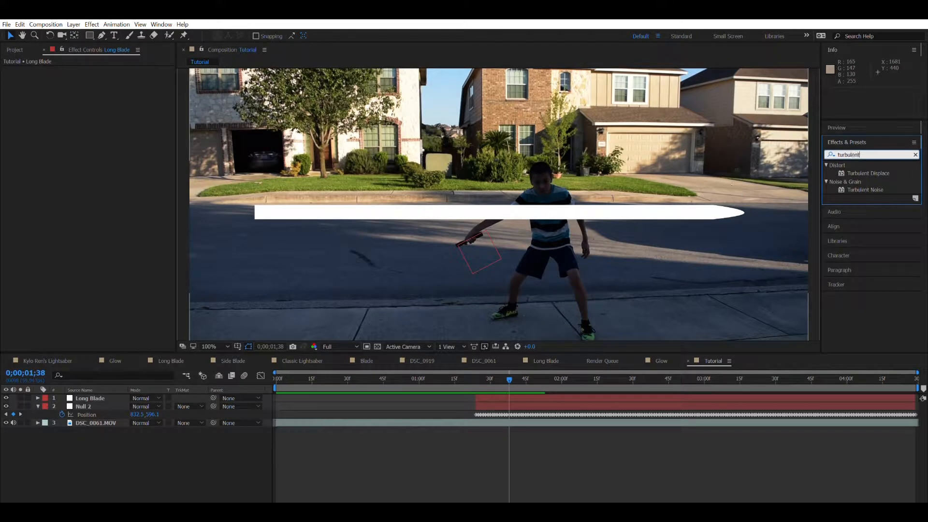
mouse_move(848, 172)
mouse_down()
mouse_move(736, 186)
mouse_move(83, 431)
mouse_move(83, 395)
mouse_up()
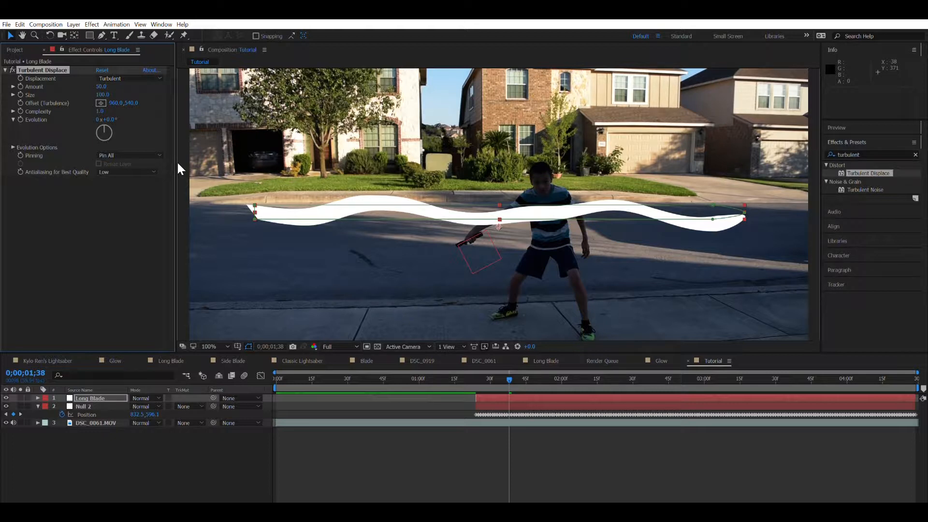
Replace the default Turbulent Displace on the Tutorial's Long Blade layer with the one copied from the finished Long Blade composition.
click(546, 360)
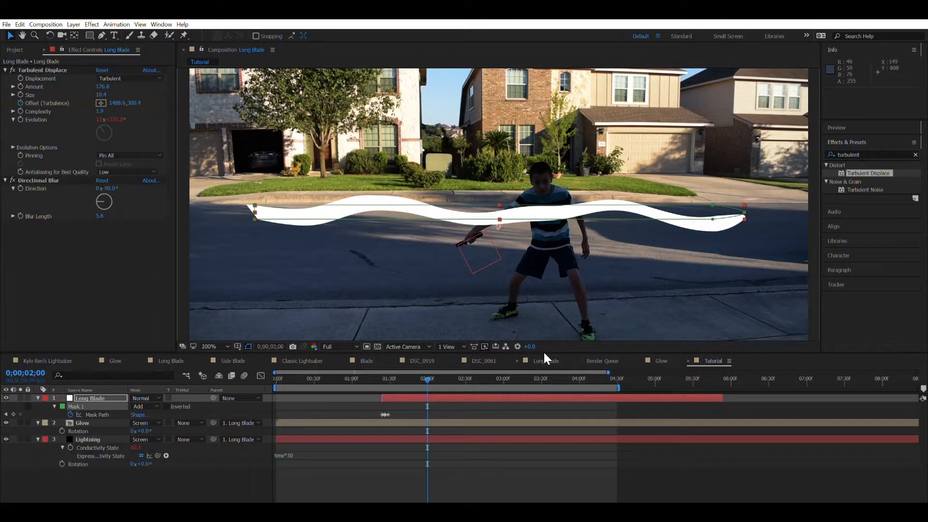
click(44, 71)
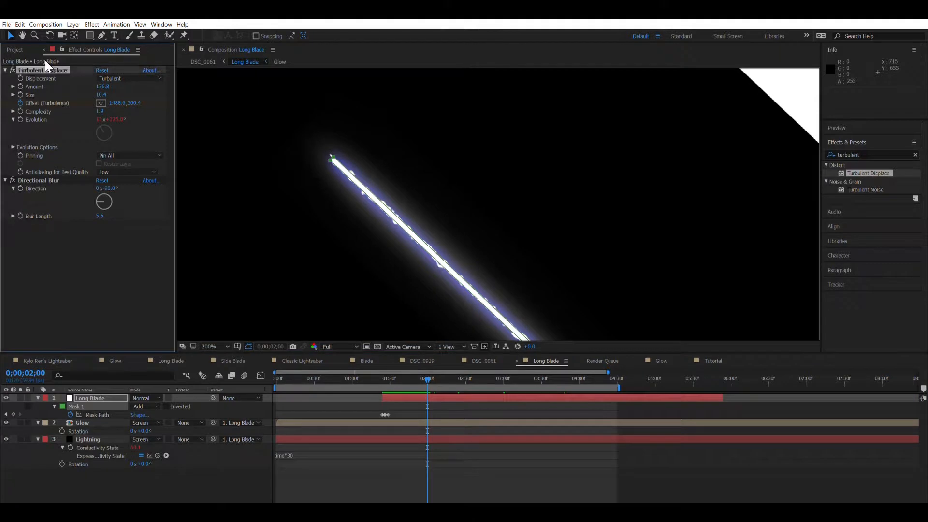
click(704, 358)
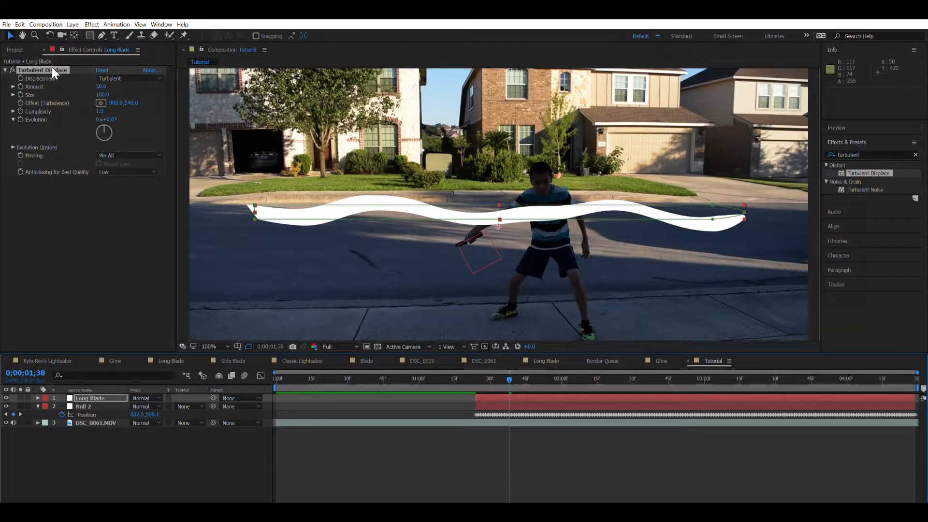
key(Delete)
key(ctrl+v)
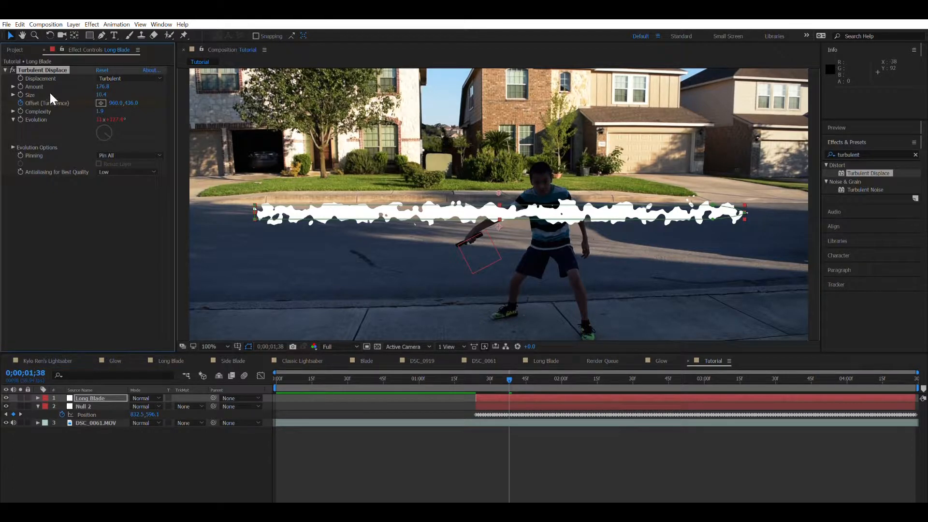
Scrub the Tutorial composition through to 0;00;04;24 to examine how the turbulence offset moves over time, then view the blade at 100% magnification.
scroll(498, 168, down, 4)
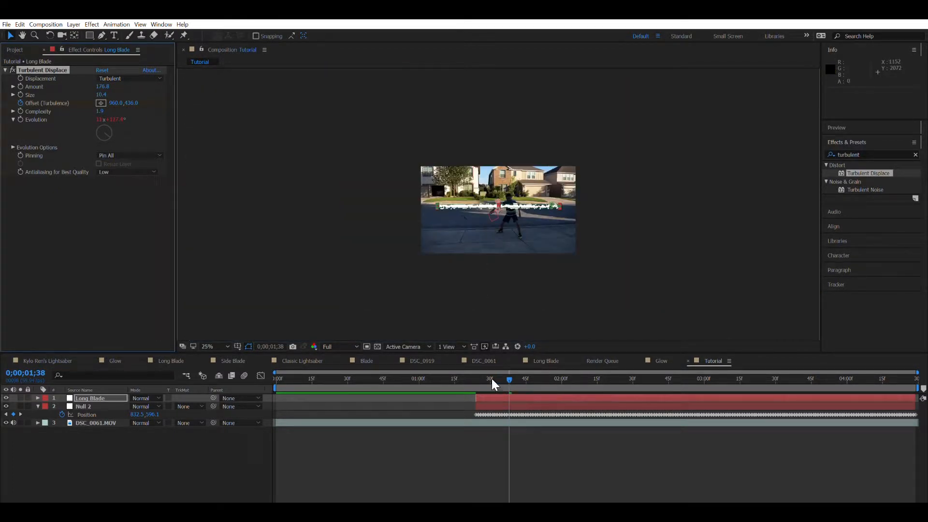
drag(492, 378, 531, 368)
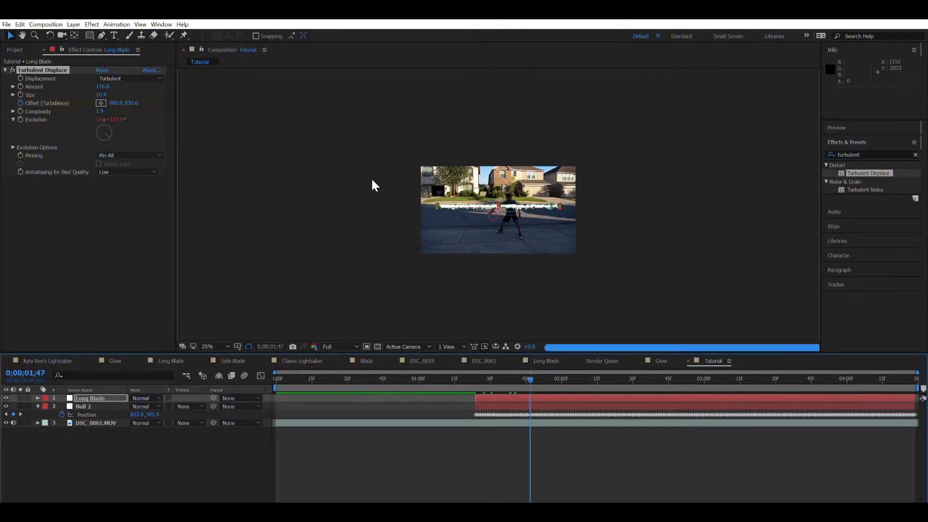
click(47, 59)
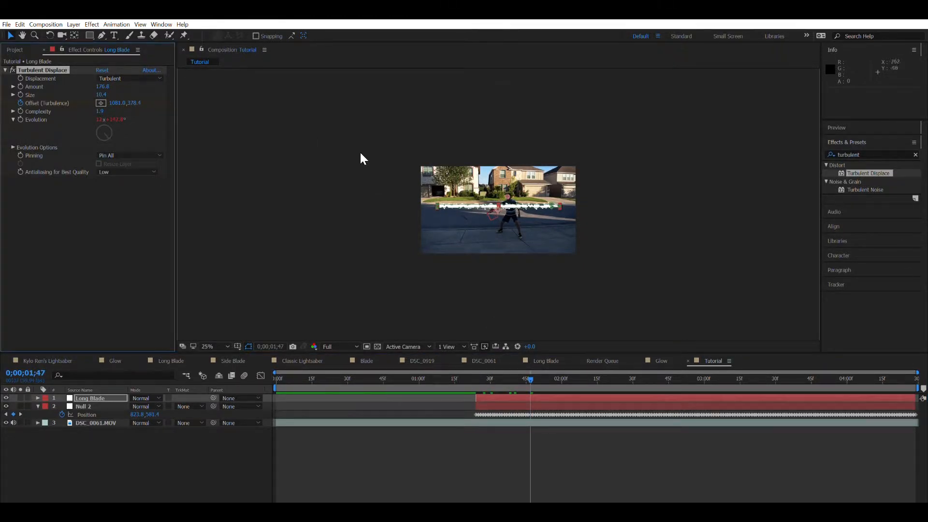
click(476, 371)
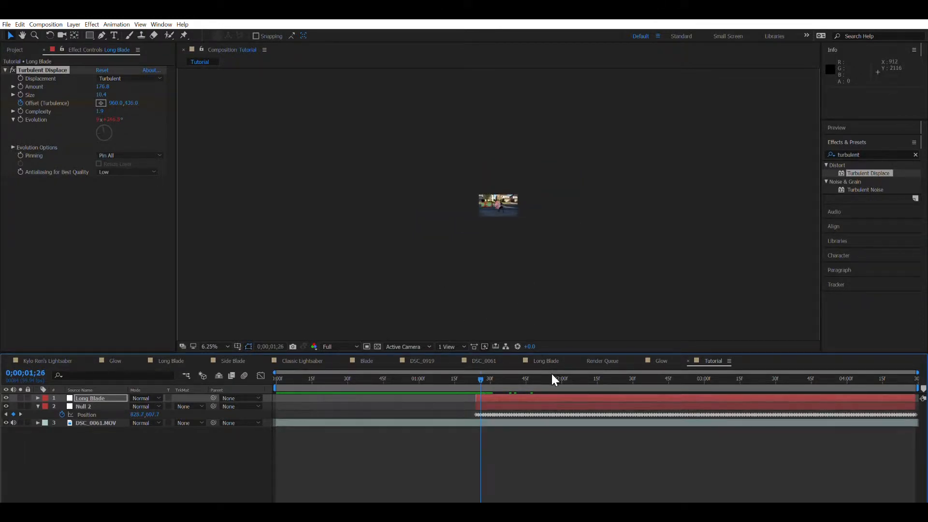
click(534, 361)
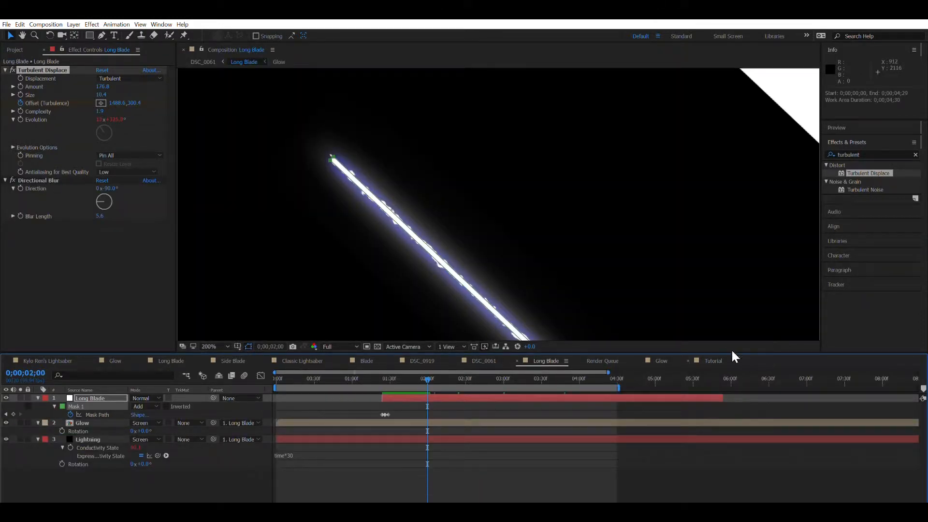
click(713, 360)
drag(538, 379, 904, 379)
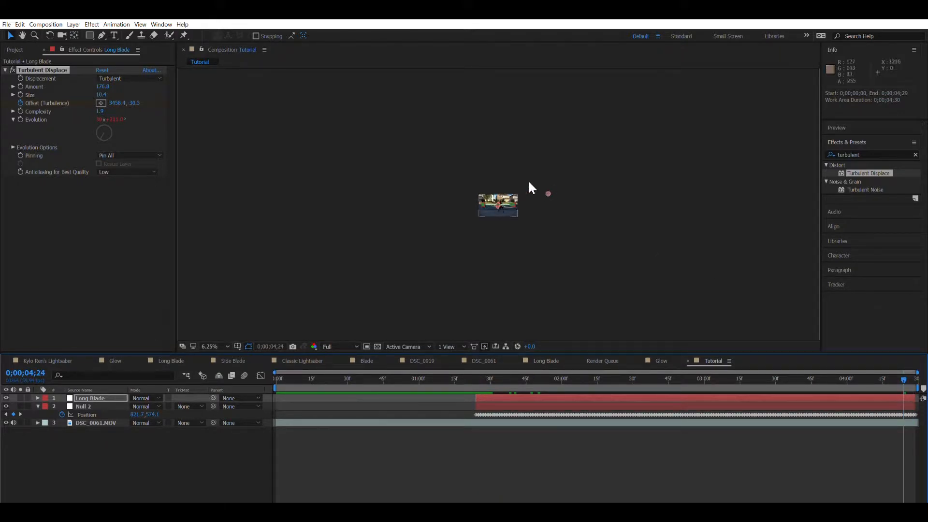
key(period)
key(period)
key(period)
key(period)
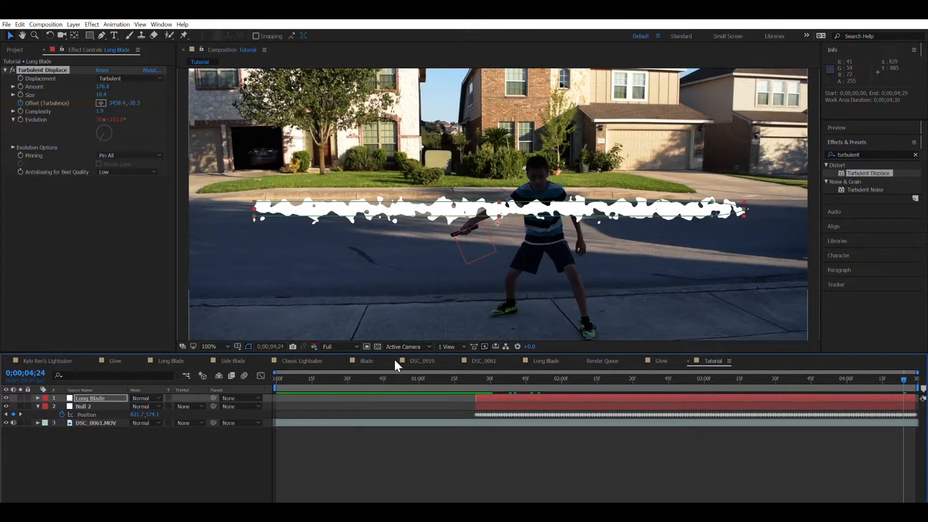
Play the Tutorial composition from 0;00;01;24 to check the turbulent blade edges and review the Turbulent Displace settings.
click(474, 380)
key(space)
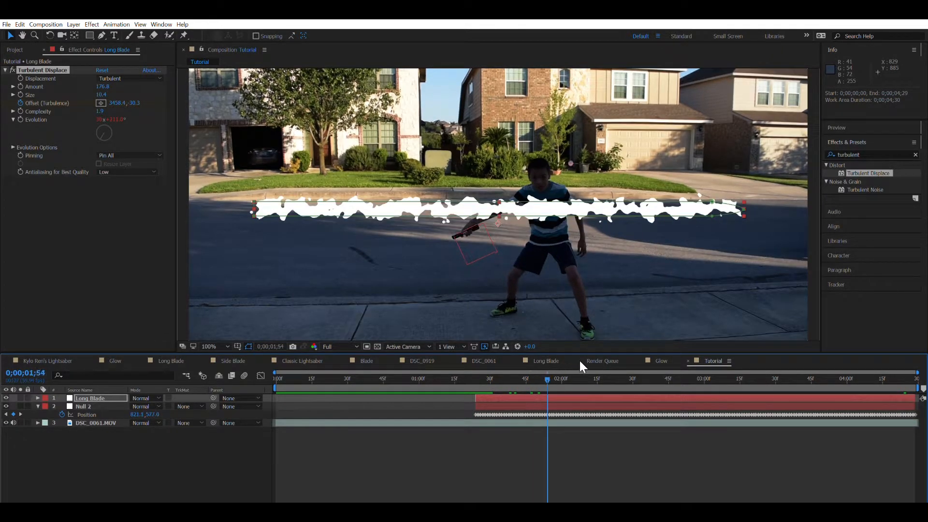
click(475, 375)
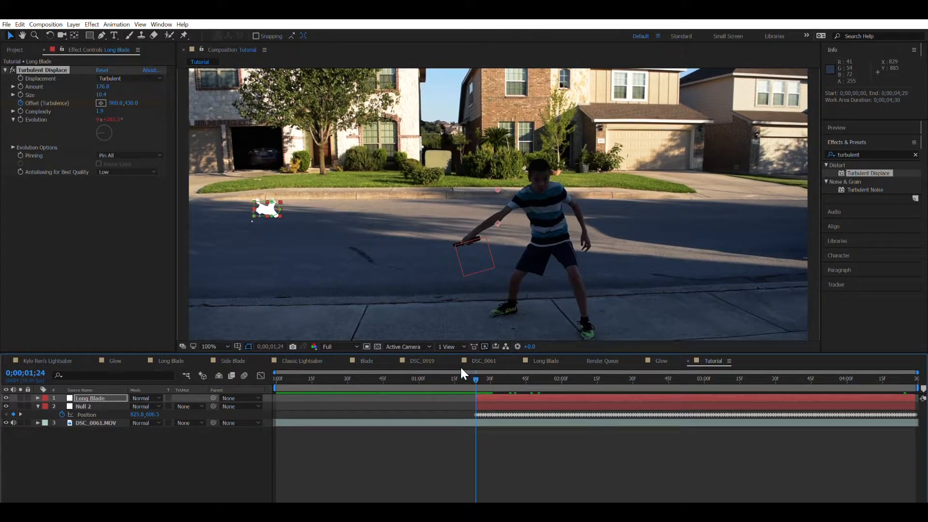
click(6, 69)
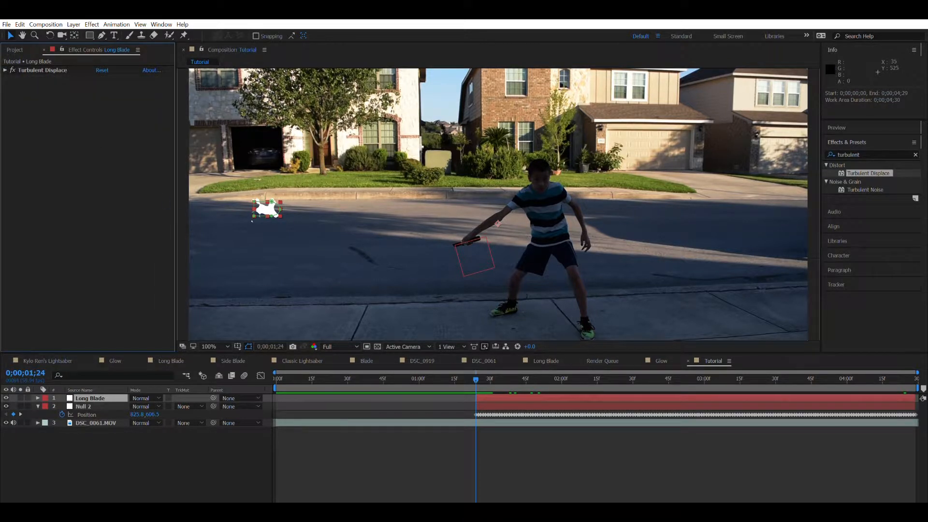
click(6, 70)
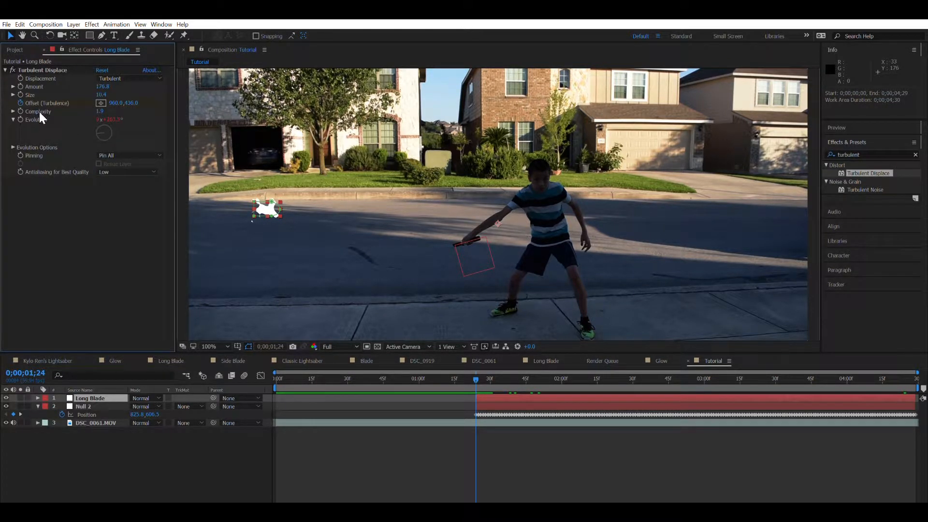
key(space)
key(space)
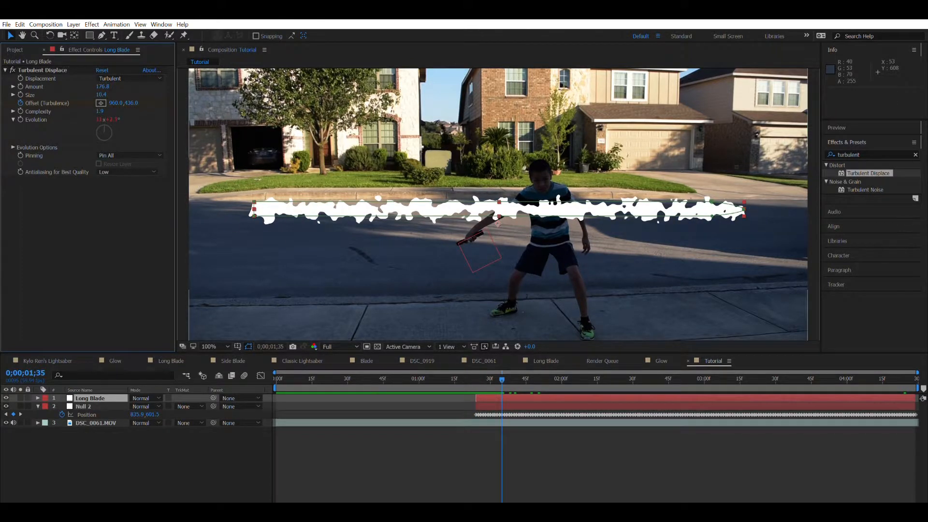
Inspect the Evolution expression of Long Blade's Turbulent Displace, return to 0;00;01;24 and collapse the effect and layer properties.
double_click(38, 109)
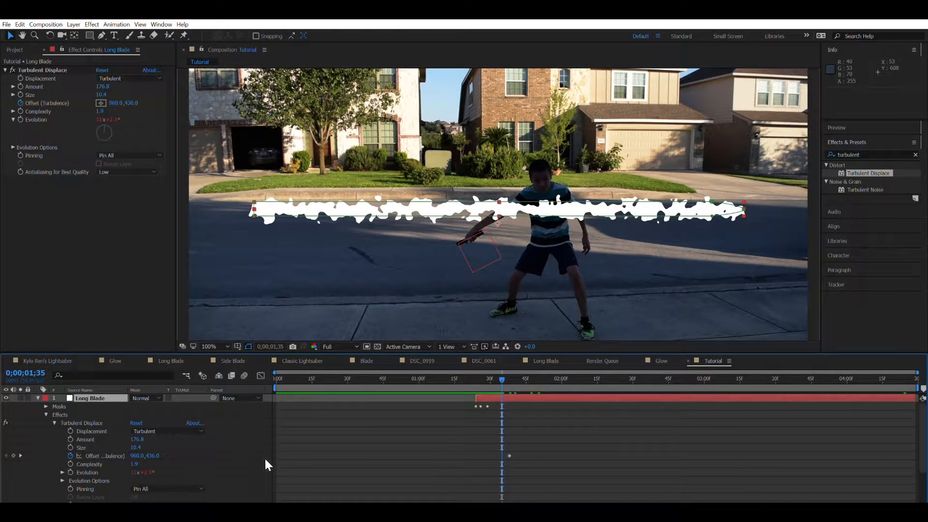
click(63, 472)
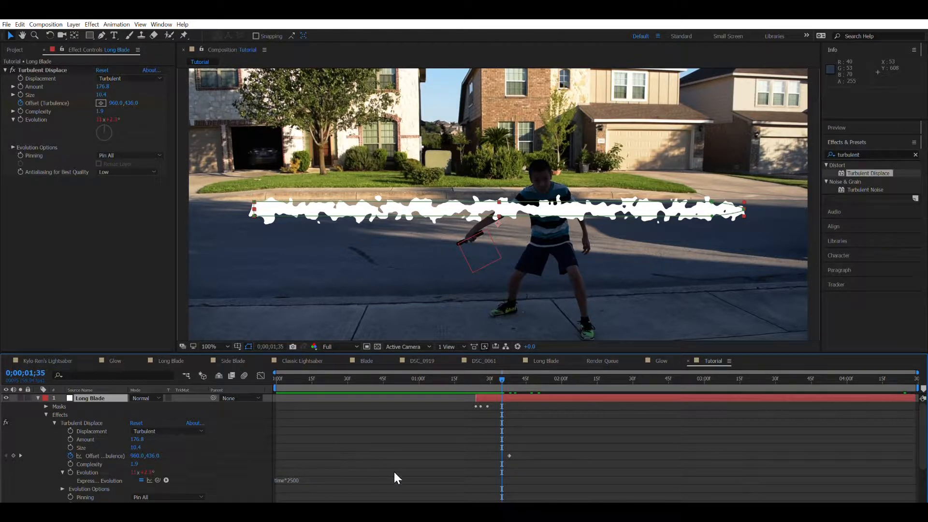
click(475, 379)
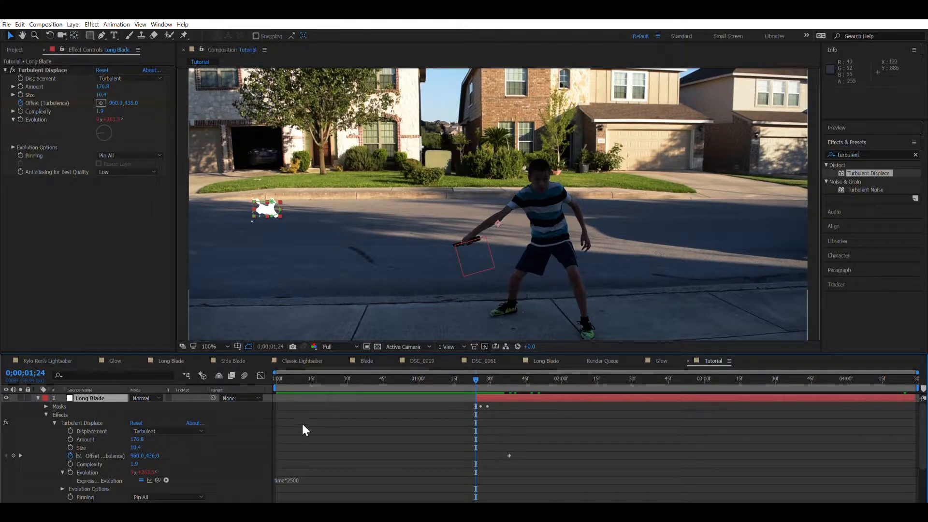
mouse_move(479, 373)
mouse_down()
mouse_move(658, 382)
mouse_move(617, 414)
mouse_move(496, 399)
mouse_move(449, 406)
mouse_move(476, 391)
mouse_up()
click(5, 70)
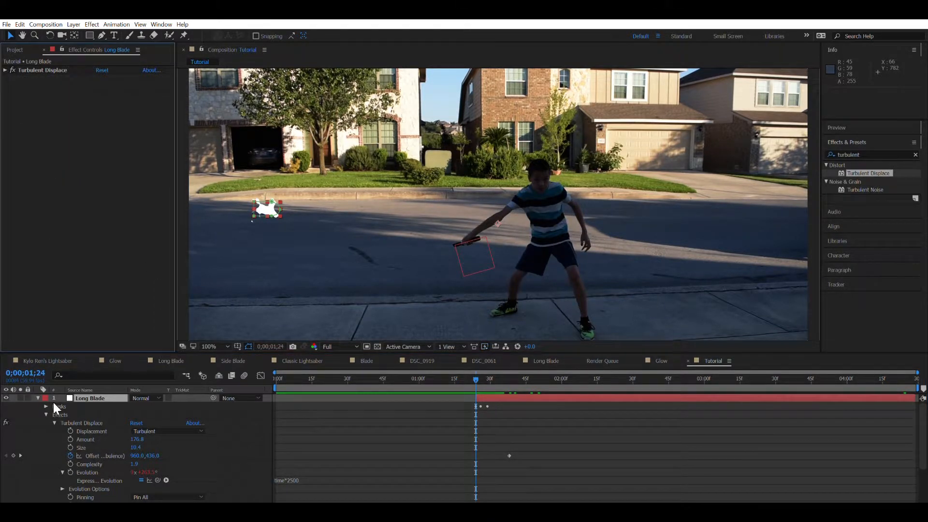
click(38, 398)
Find Directional Blur in the effects library and apply it to the Long Blade layer.
click(861, 153)
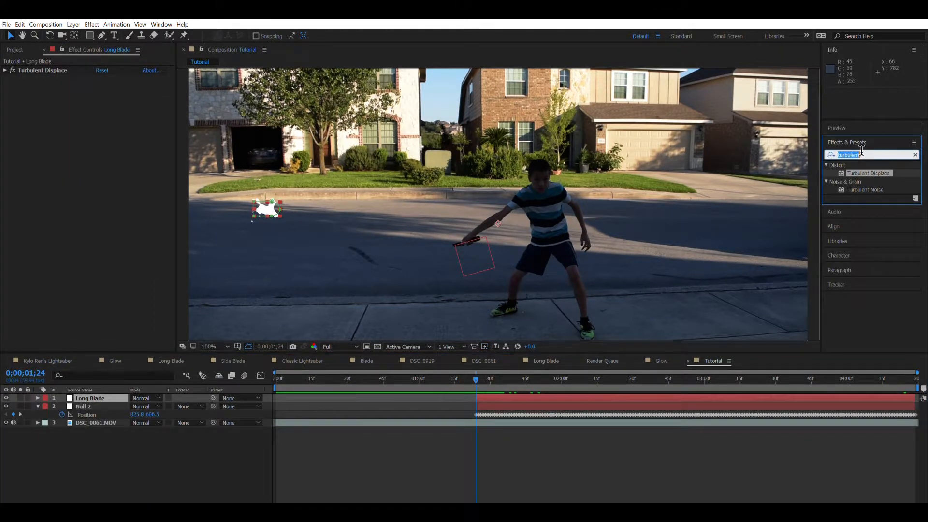
text(fa)
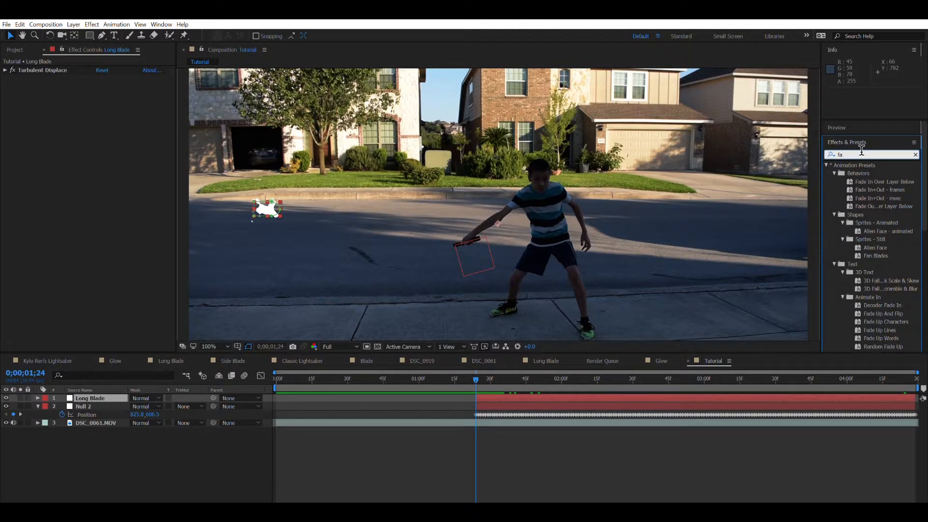
key(BackSpace)
key(BackSpace)
text(di)
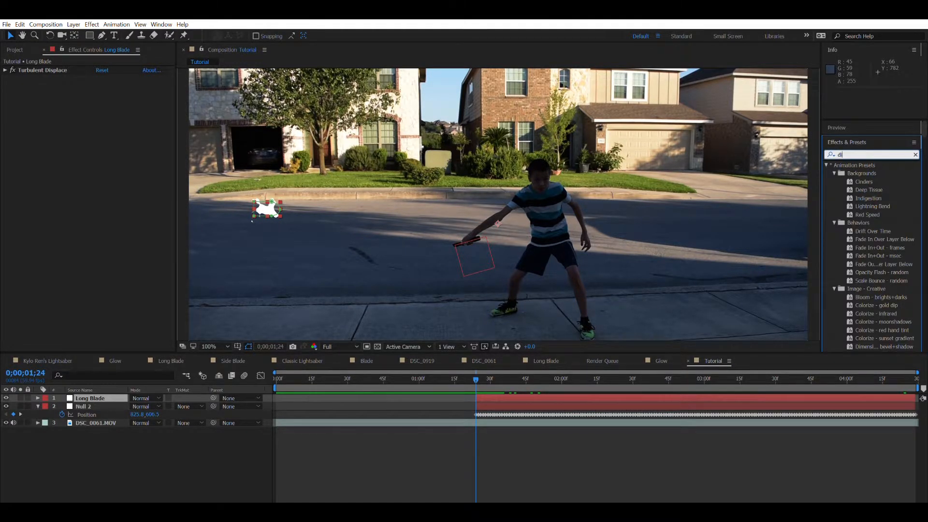
text(rection)
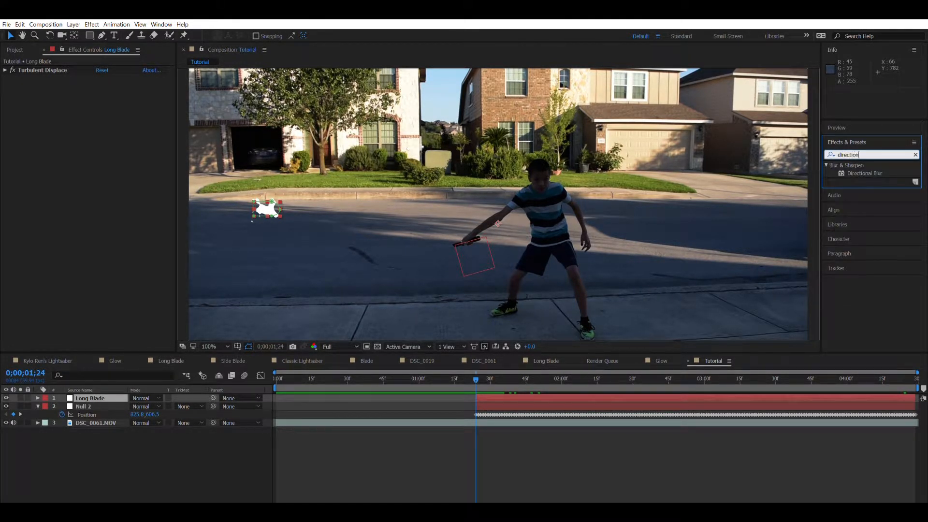
double_click(865, 172)
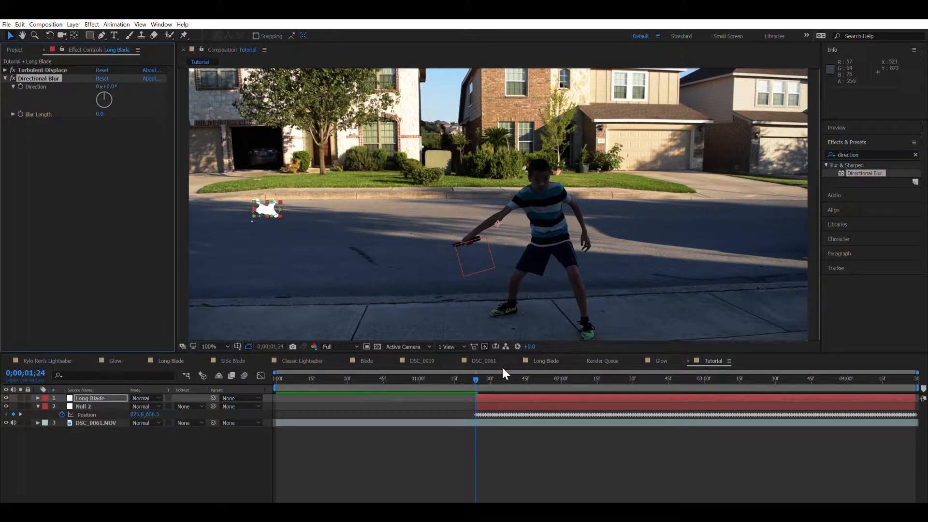
Preview the Tutorial composition to 0;00;02;38, then examine the Directional Blur settings in the finished Long Blade composition.
key(space)
key(space)
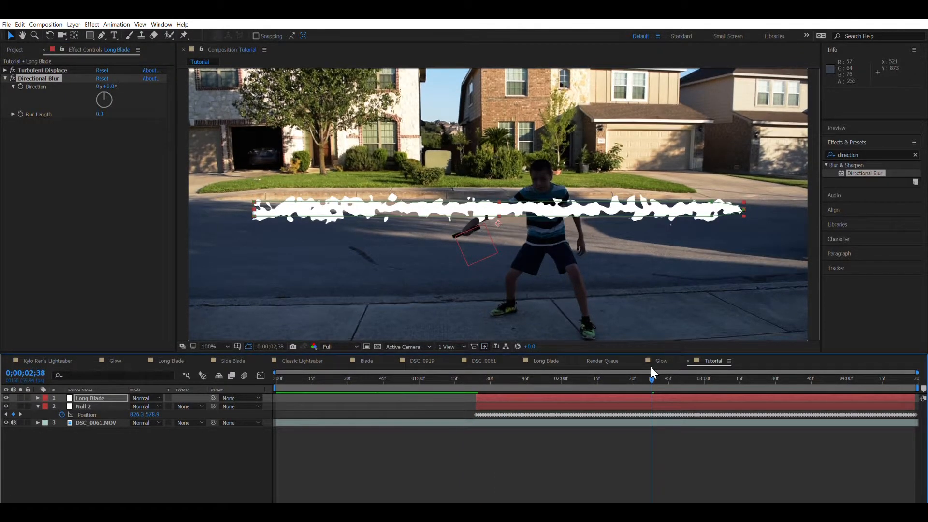
click(485, 357)
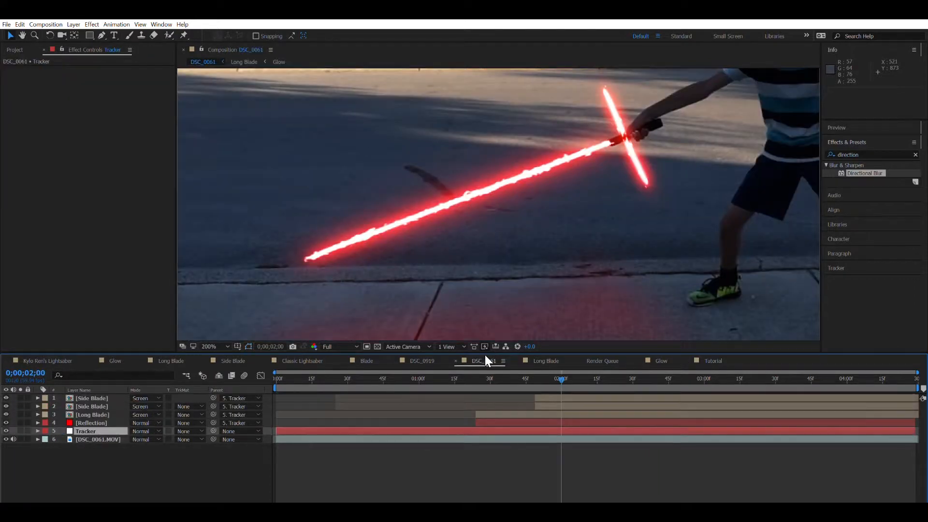
click(553, 361)
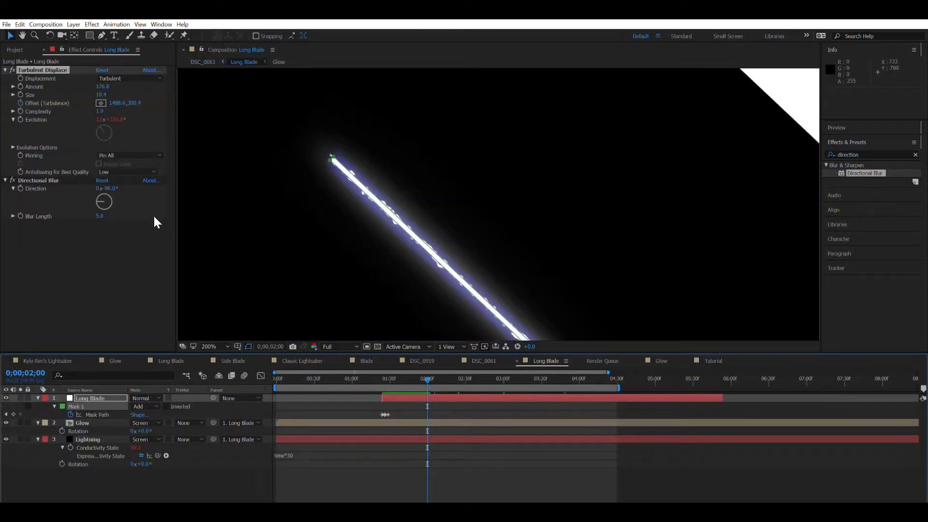
scroll(309, 180, down, 2)
scroll(310, 180, up, 1)
scroll(309, 180, down, 1)
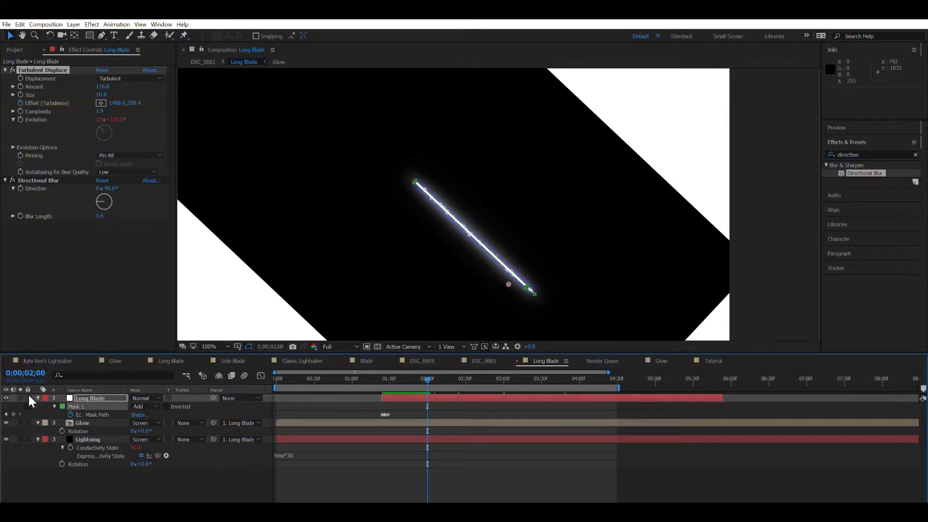
Set the finished Long Blade layer's rotation to 0° to inspect the blade horizontally, undo the change and return to the Tutorial composition.
click(78, 393)
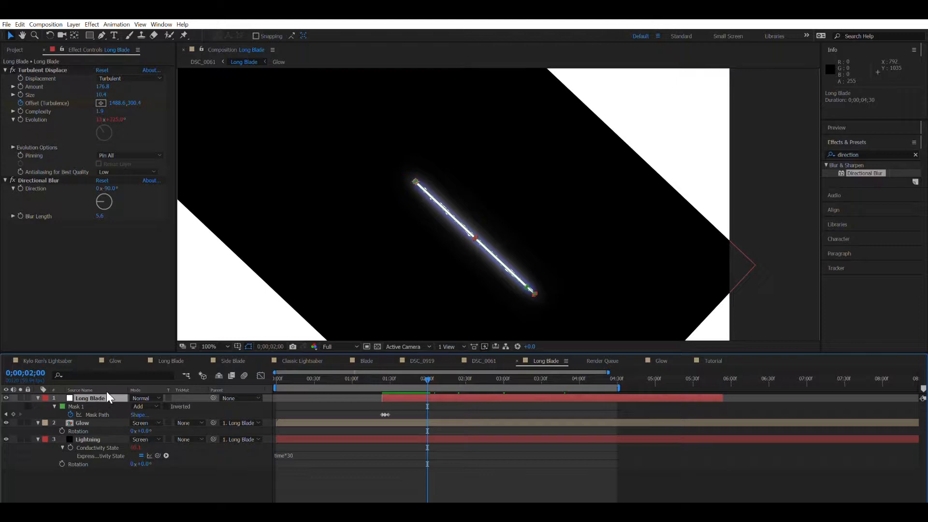
key(r)
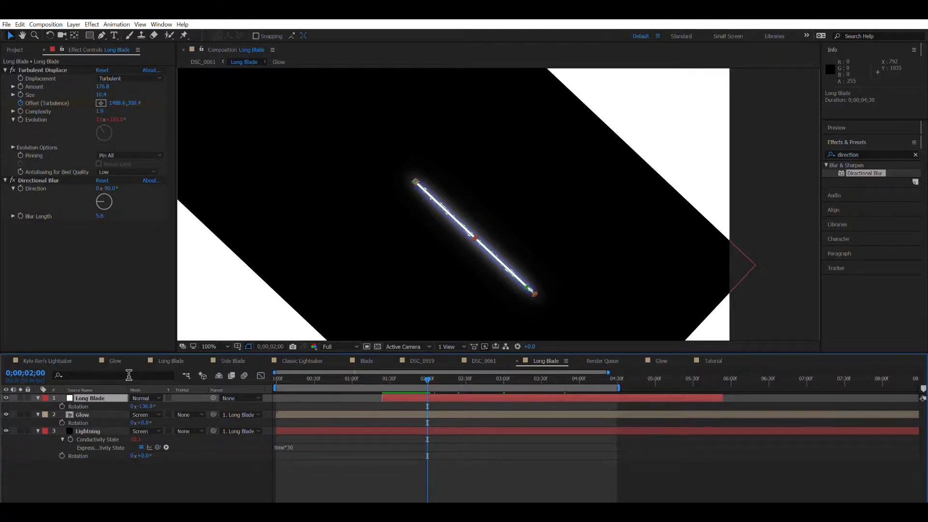
click(143, 406)
text(0)
key(Return)
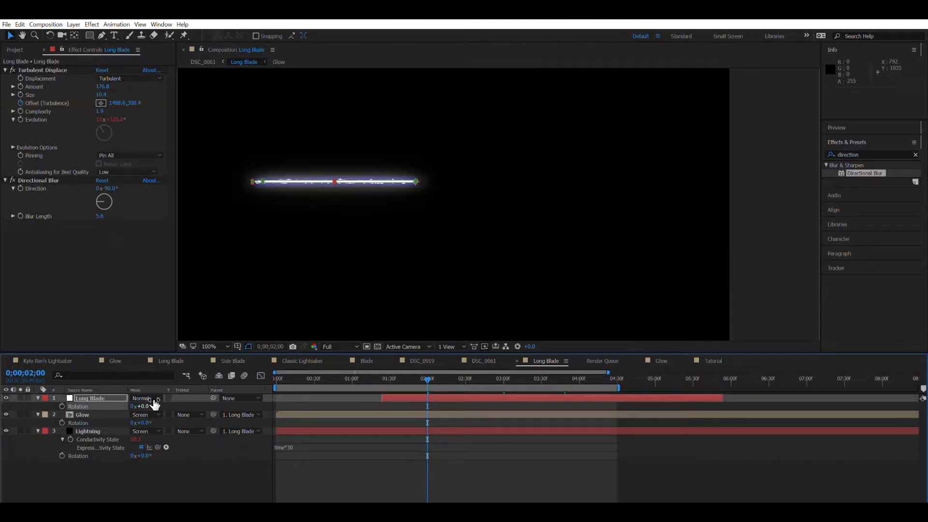
scroll(387, 155, down, 1)
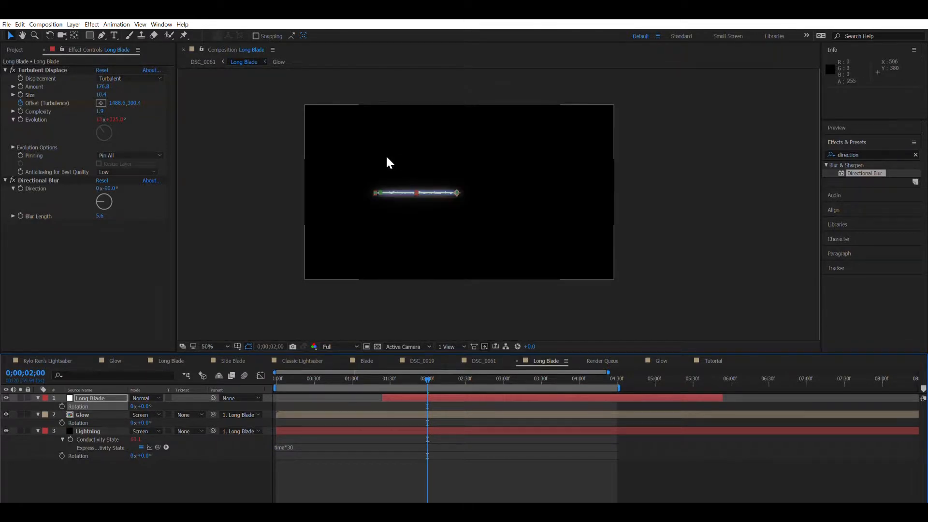
scroll(387, 157, up, 1)
drag(393, 166, 431, 191)
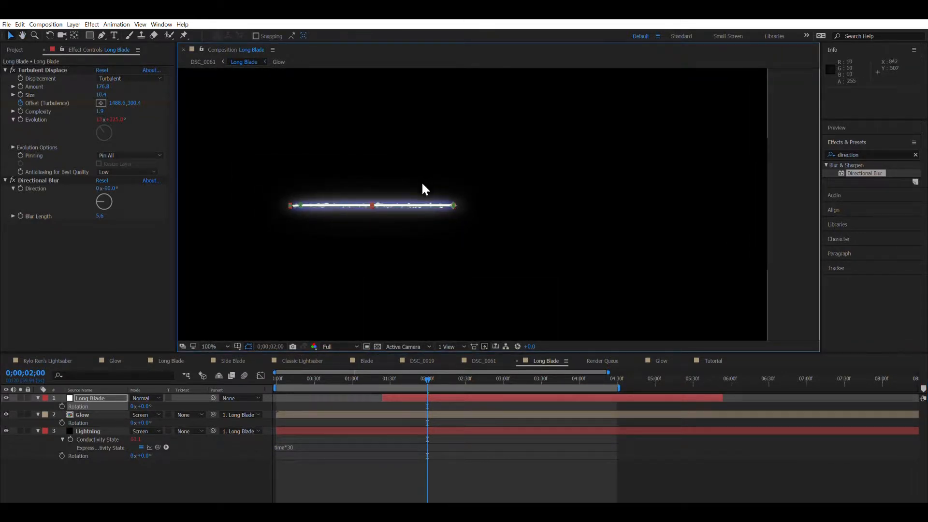
drag(423, 187, 718, 353)
click(718, 351)
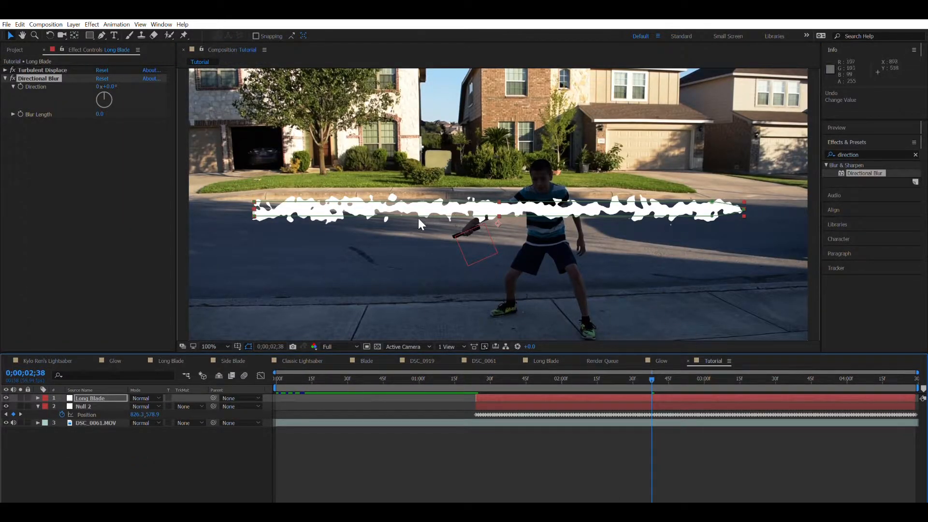
Flip the Tutorial's Long Blade layer horizontally by setting its scale to -100, 100%.
click(106, 396)
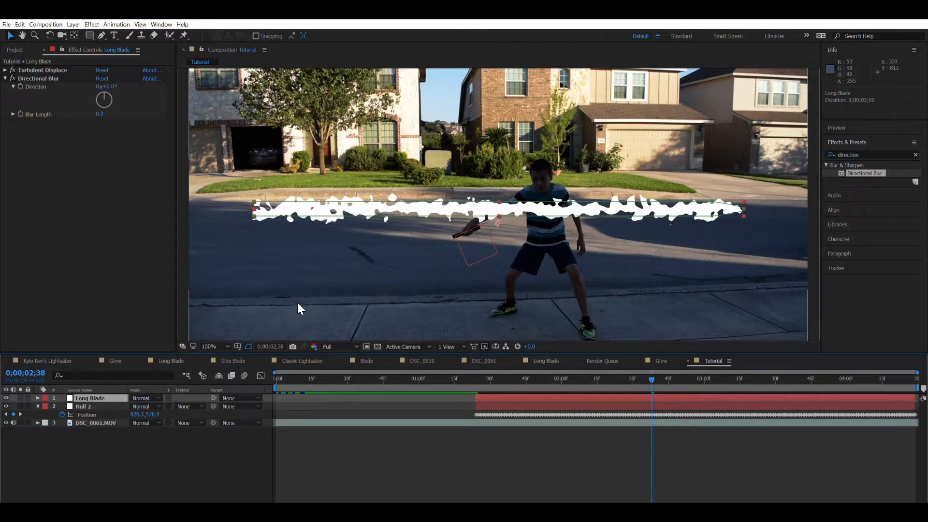
key(s)
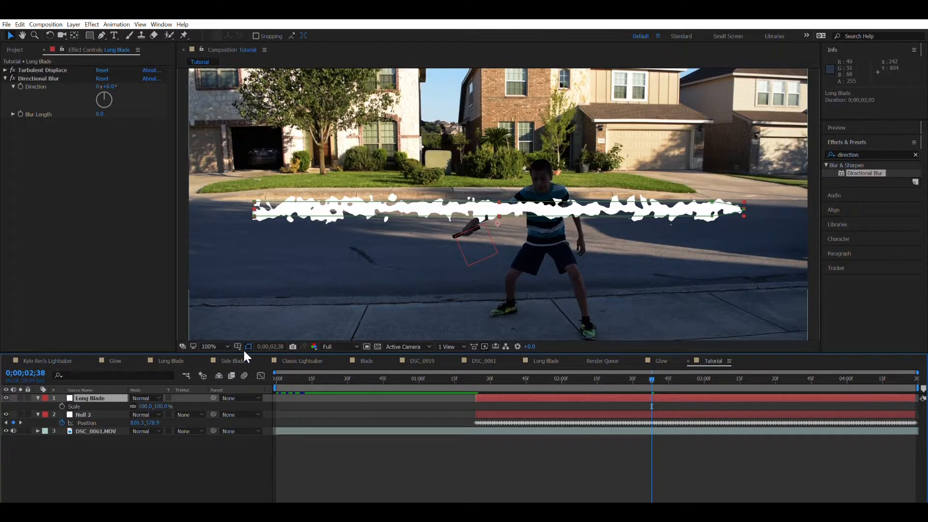
click(145, 406)
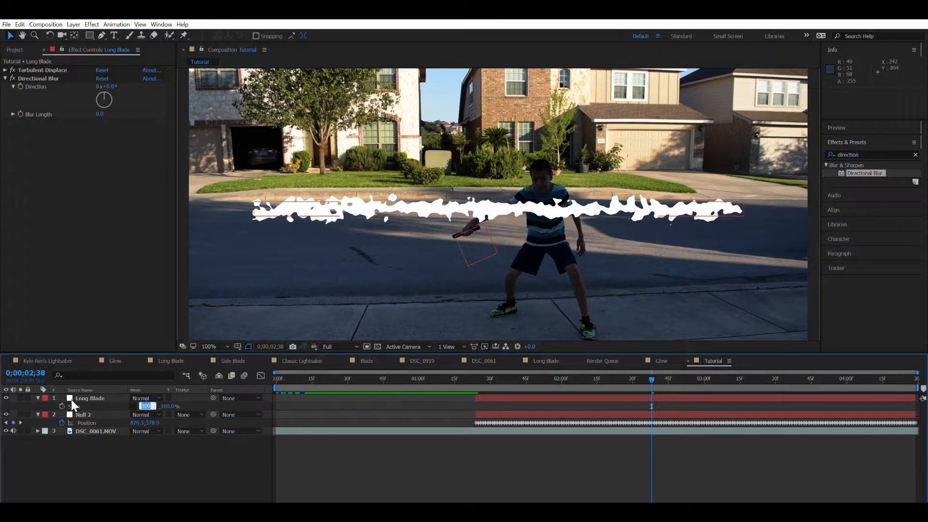
key(BackSpace)
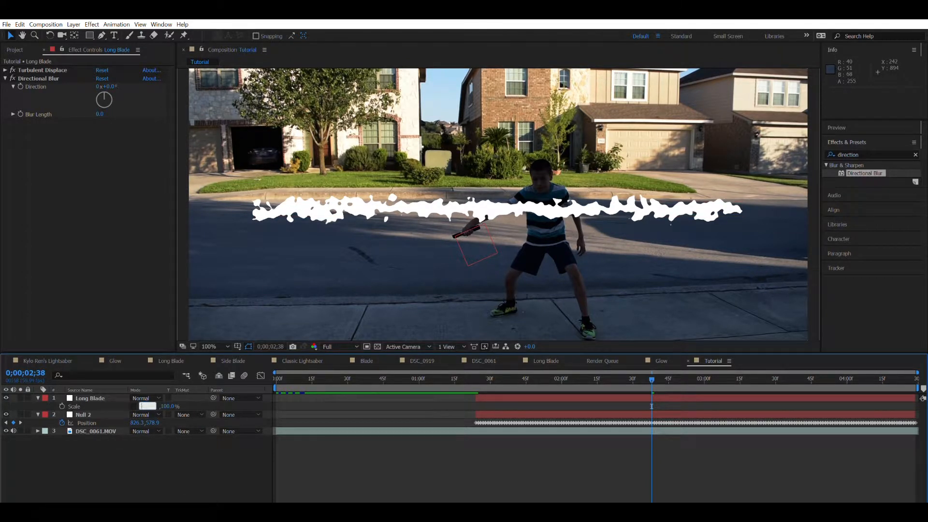
text(100)
key(Return)
click(145, 405)
text(-100)
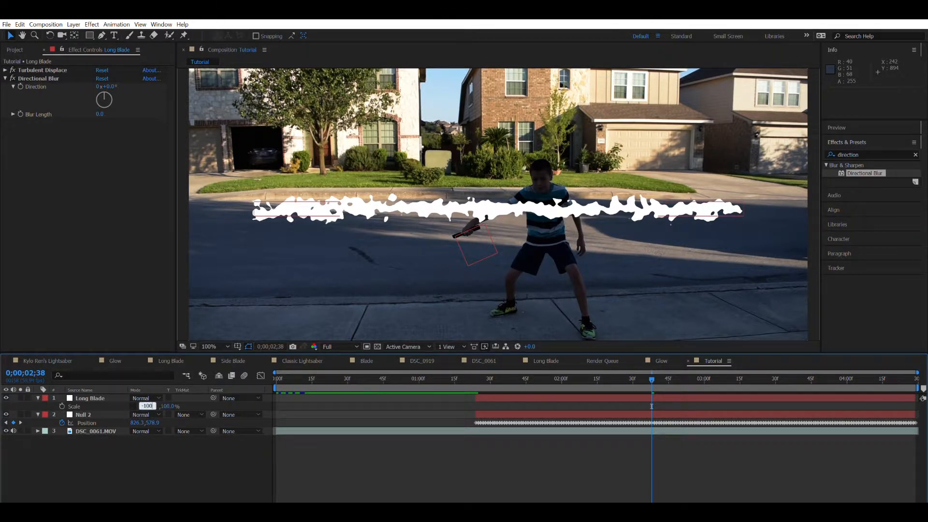
key(Return)
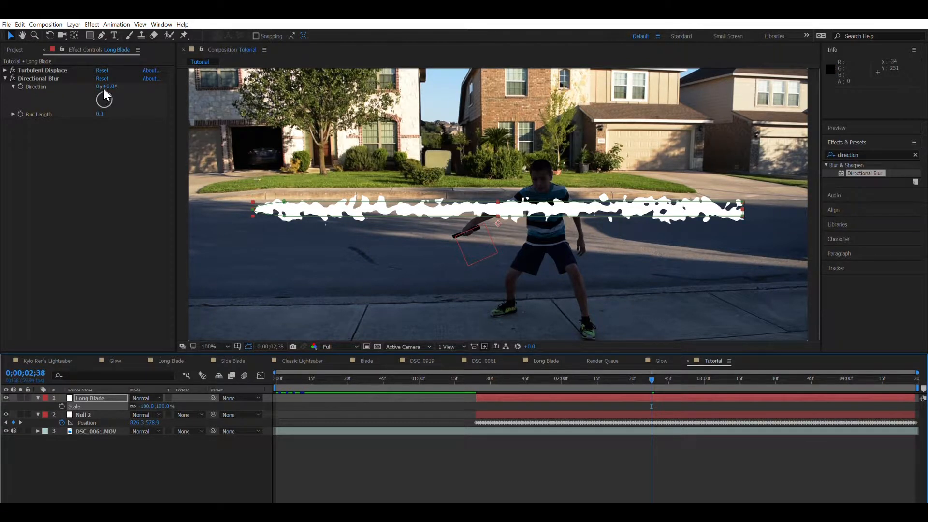
Set Long Blade's Directional Blur to a direction of -90° and a blur length of 5.7, then check the softened blade.
drag(103, 89, 80, 89)
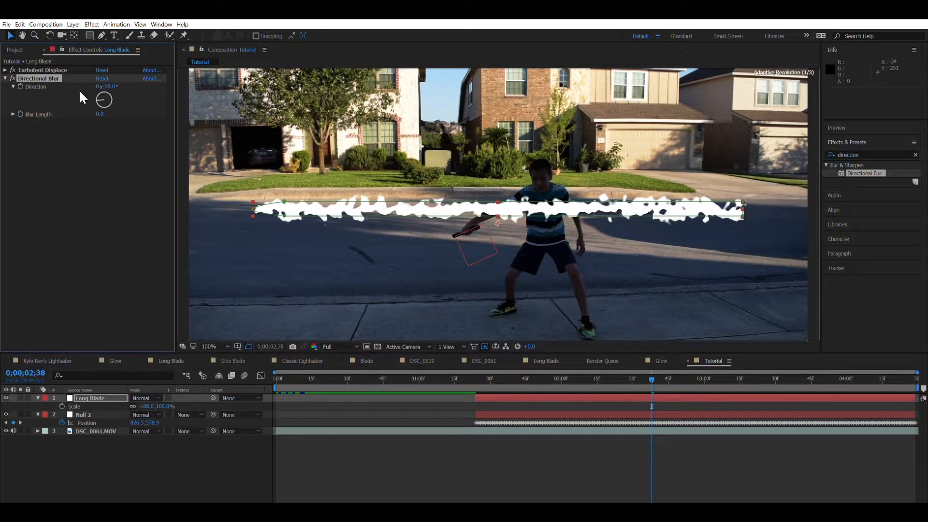
click(110, 86)
text(-90)
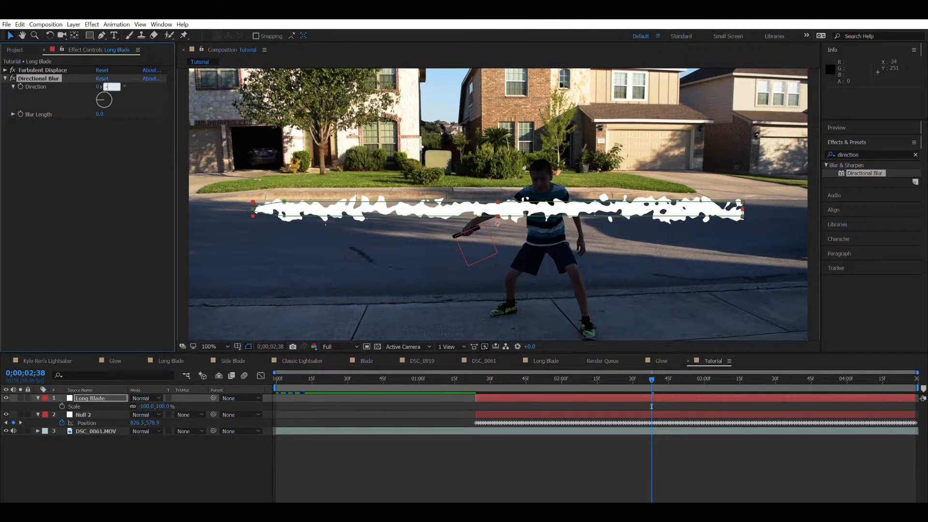
key(Return)
click(101, 114)
text(5.66)
key(Return)
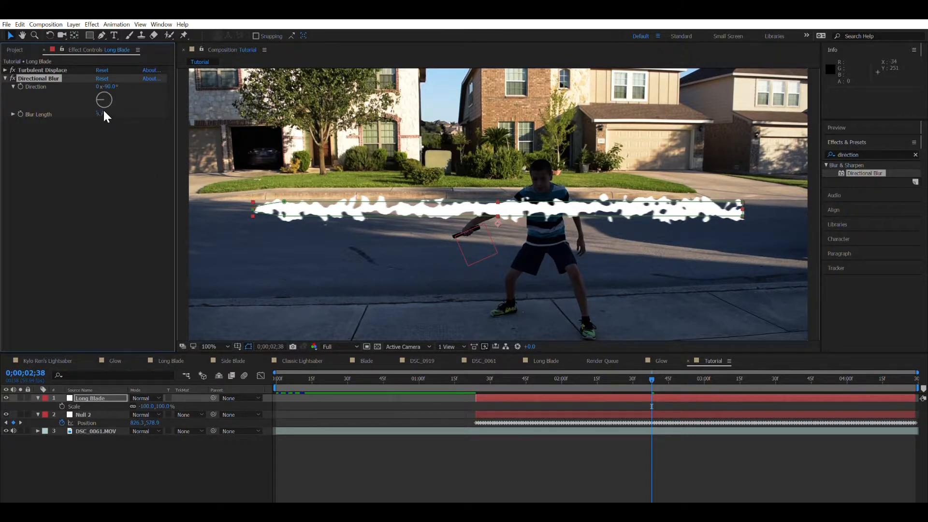
scroll(508, 263, down, 1)
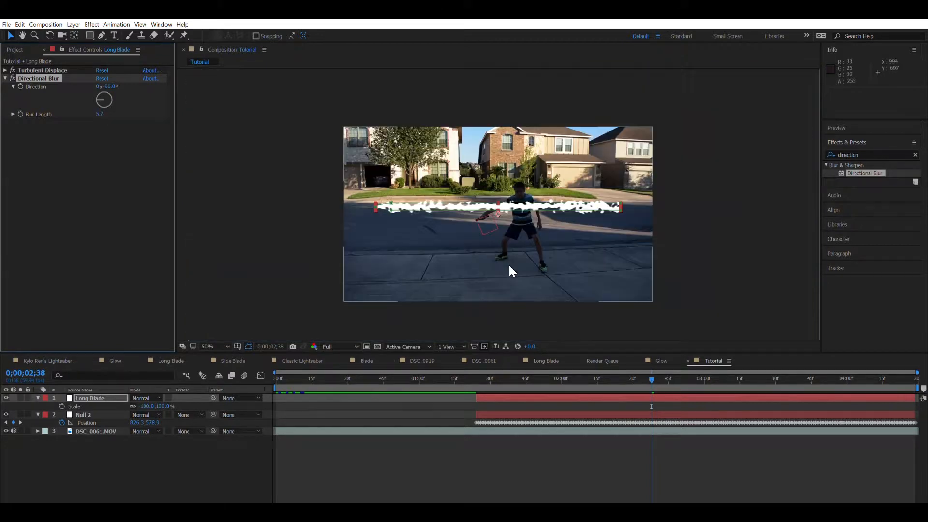
scroll(509, 263, up, 1)
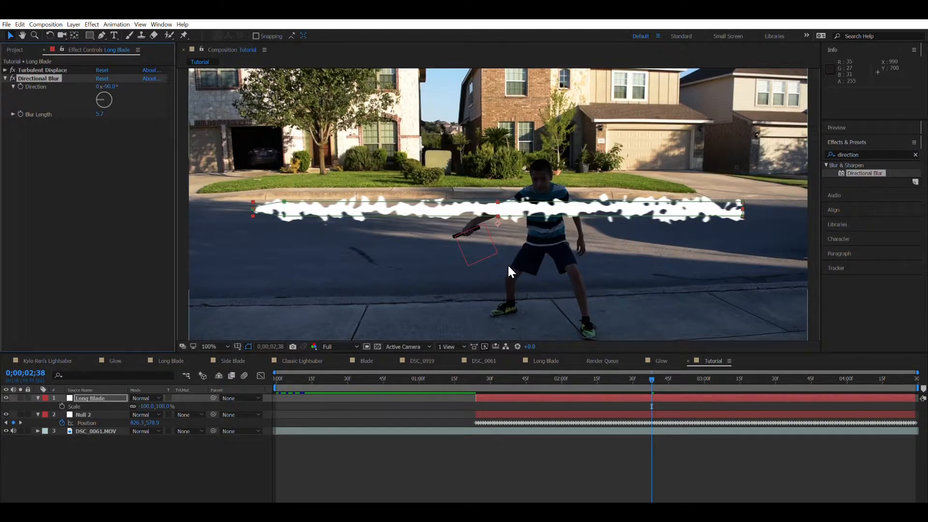
click(253, 251)
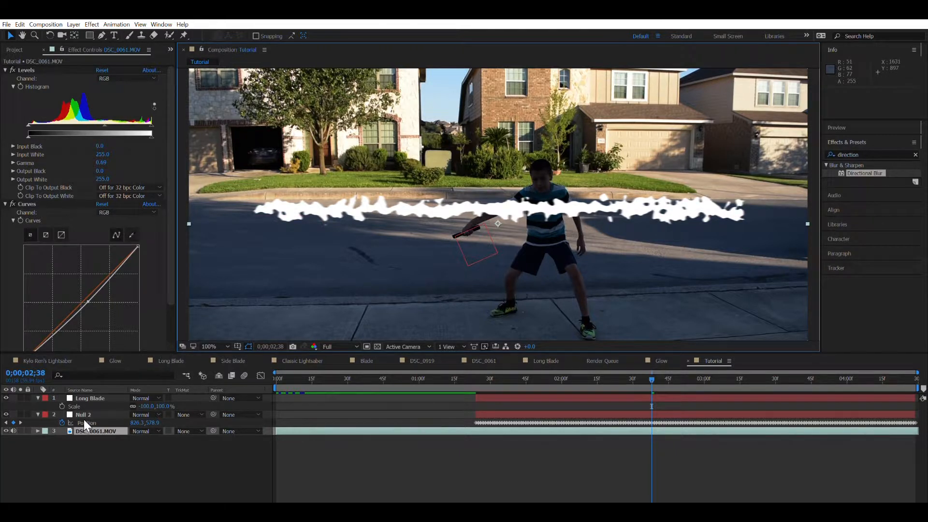
key(ctrl+Up)
key(ctrl+Up)
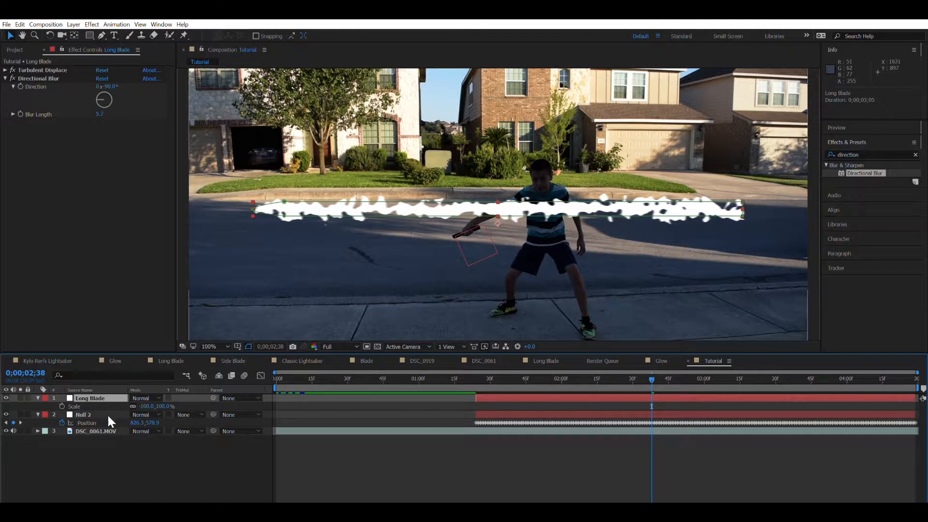
click(104, 430)
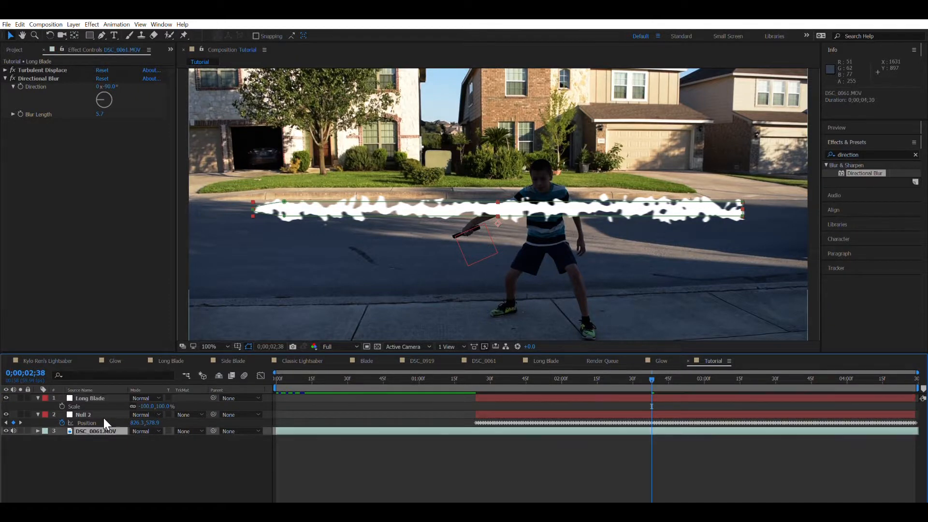
click(87, 398)
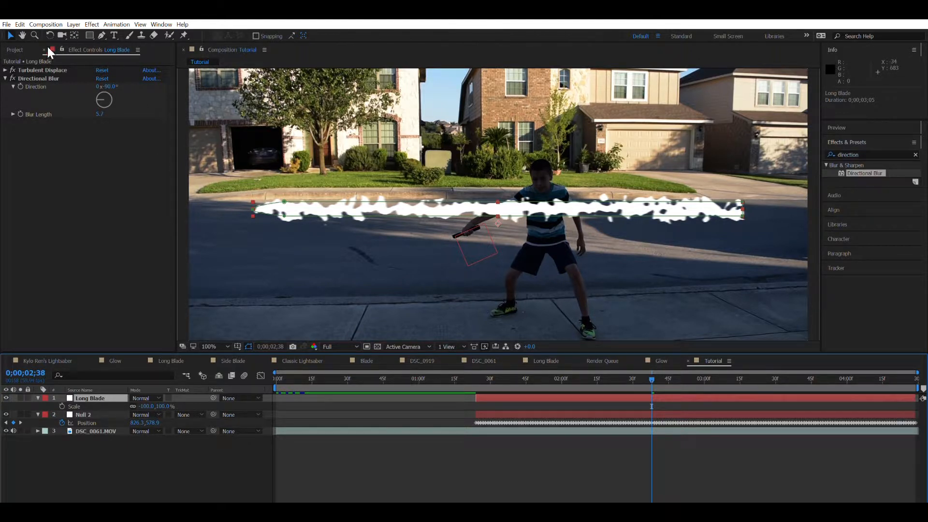
click(39, 77)
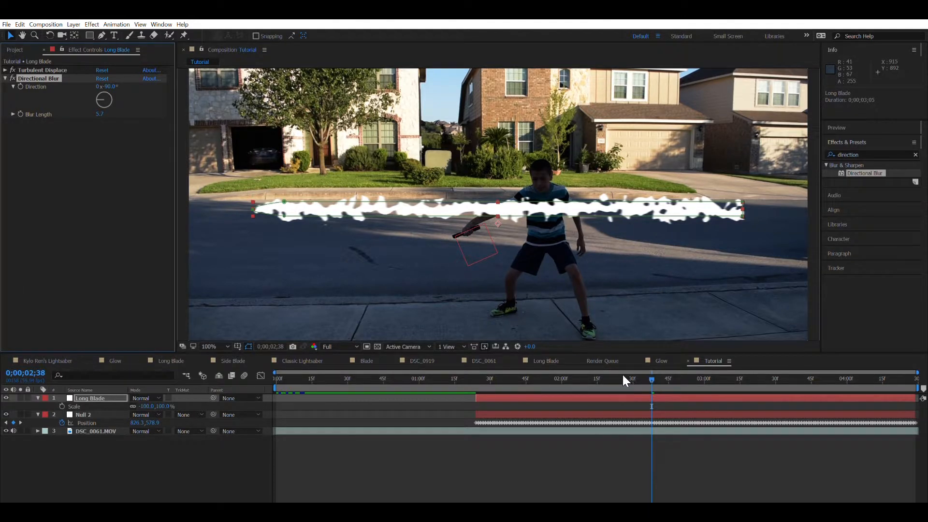
Return to 0;00;01;24, duplicate the collapsed Long Blade layer and select Turbulent Displace on the upper copy.
drag(623, 377, 466, 386)
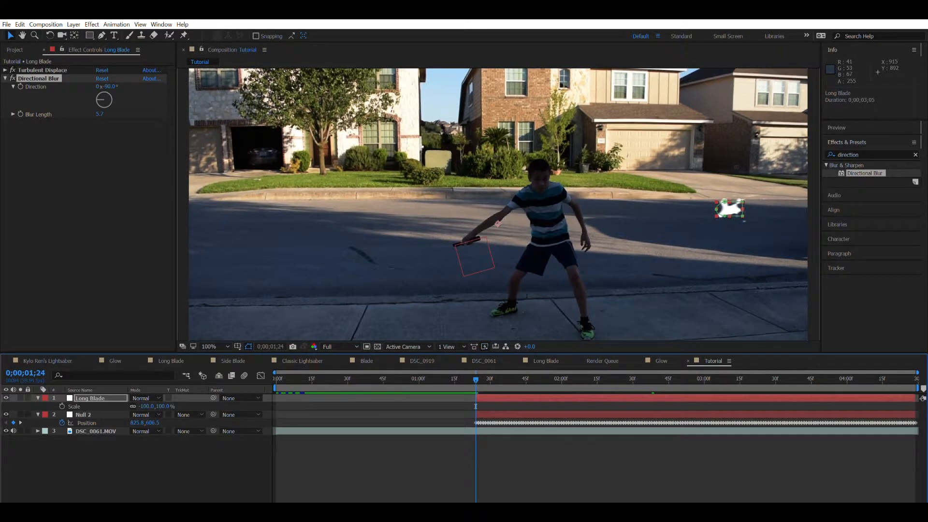
click(38, 398)
click(94, 398)
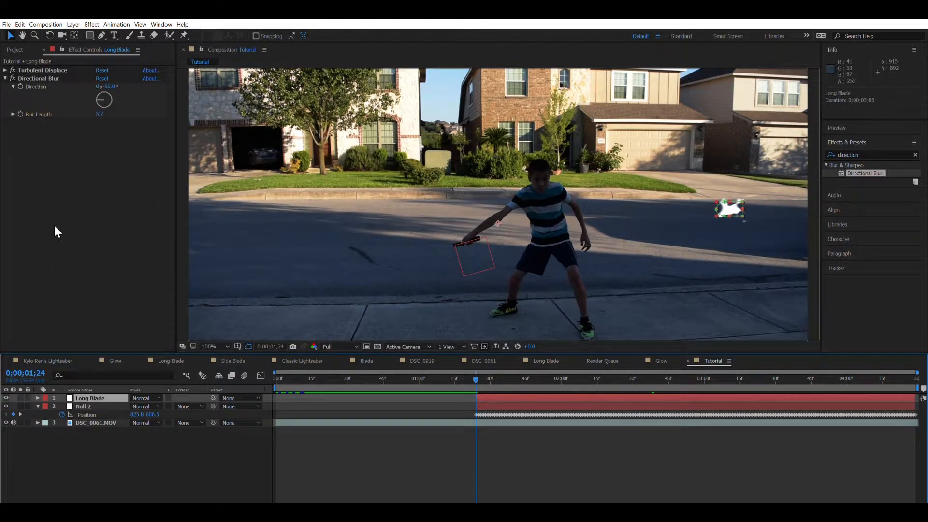
key(ctrl+d)
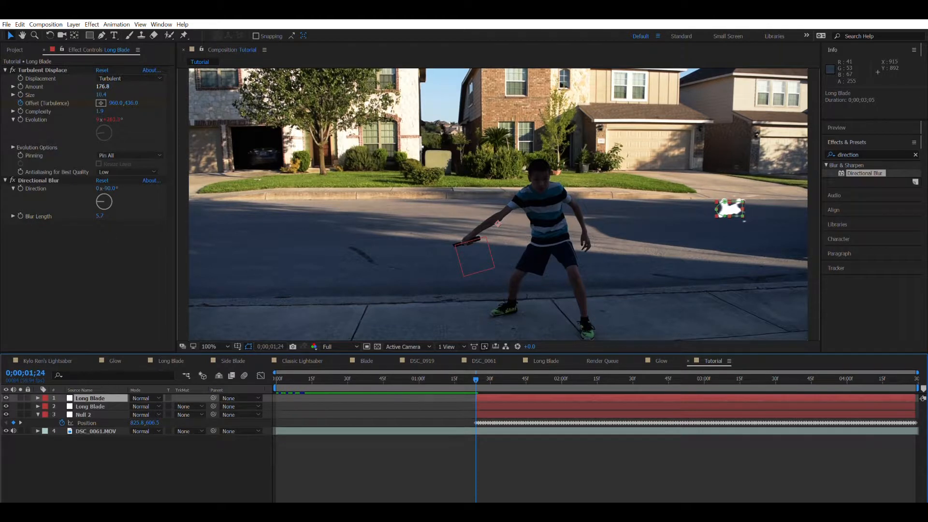
click(36, 70)
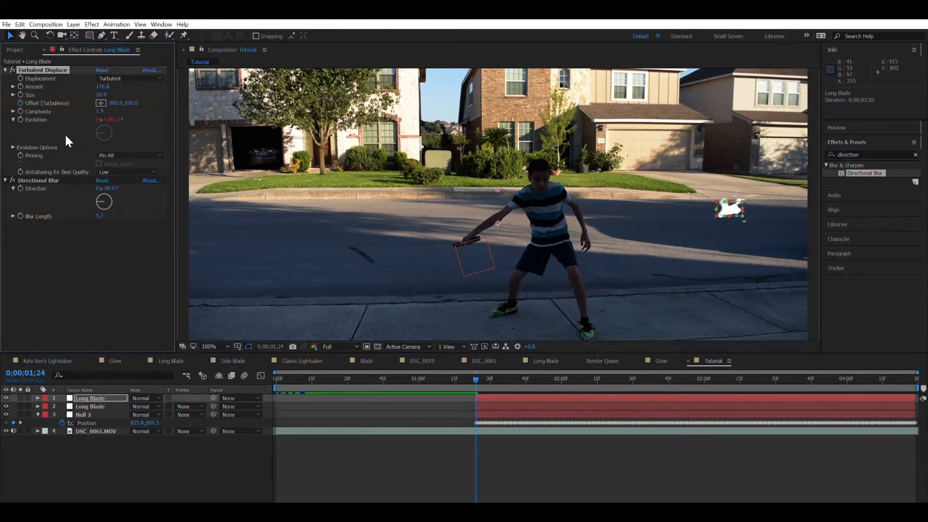
Remove all effects from the upper Long Blade copy and duplicate that clean layer three times.
key(ctrl+a)
key(Delete)
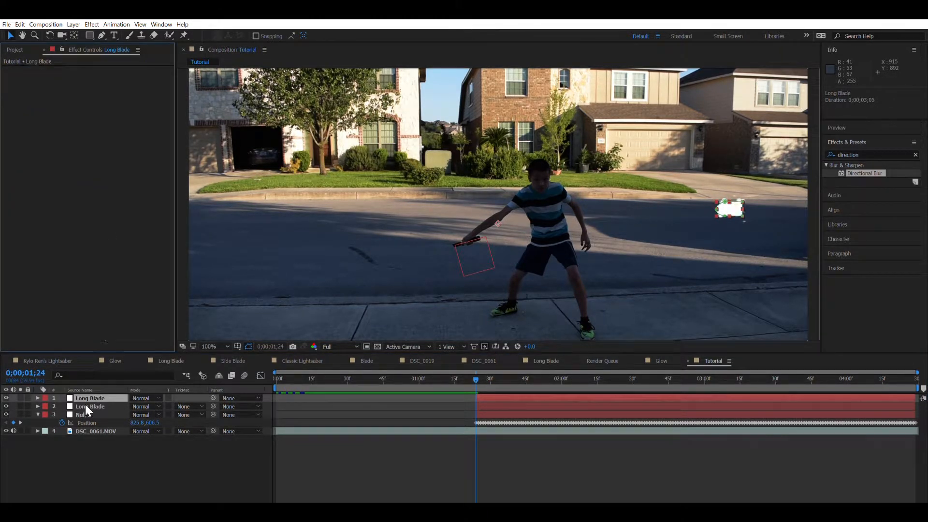
click(89, 389)
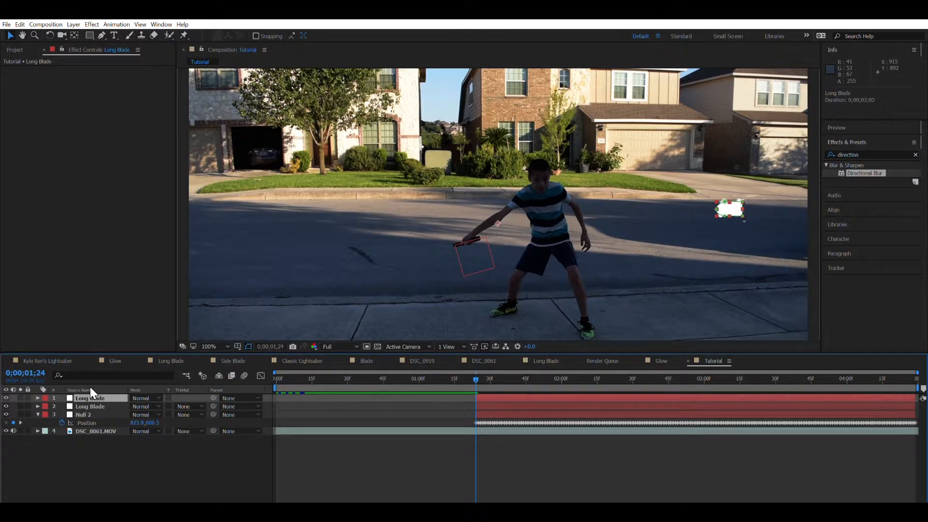
key(ctrl+d)
key(ctrl+d)
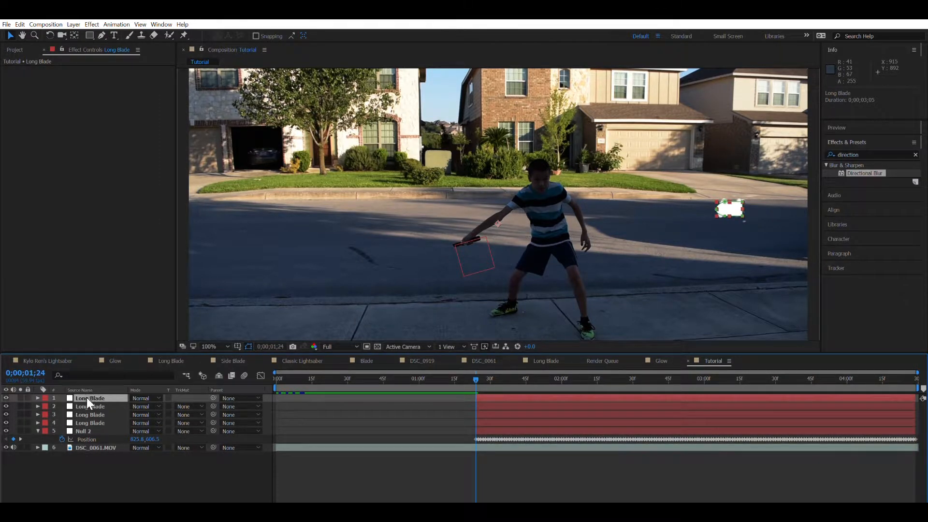
key(ctrl+d)
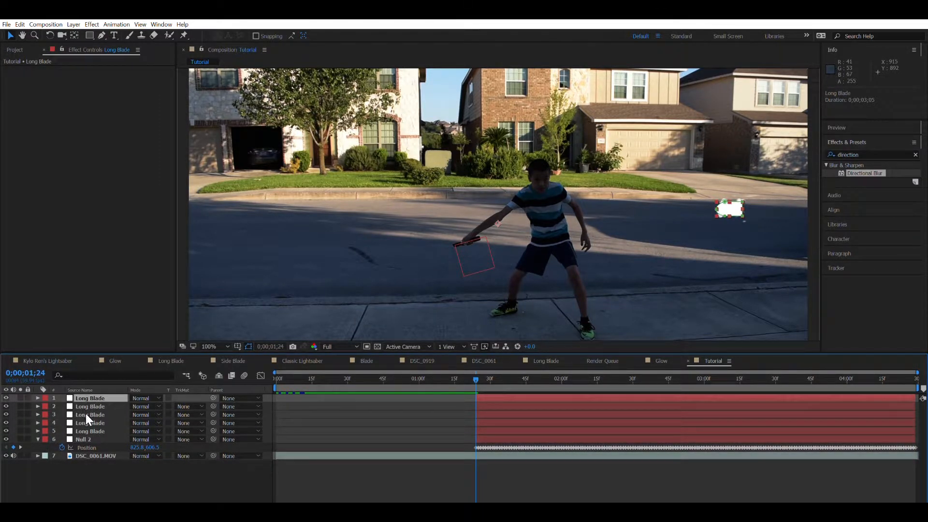
Reveal Mask Feather on the top four Long Blade layers and set the second layer's feather to 250 pixels.
shift+click(86, 421)
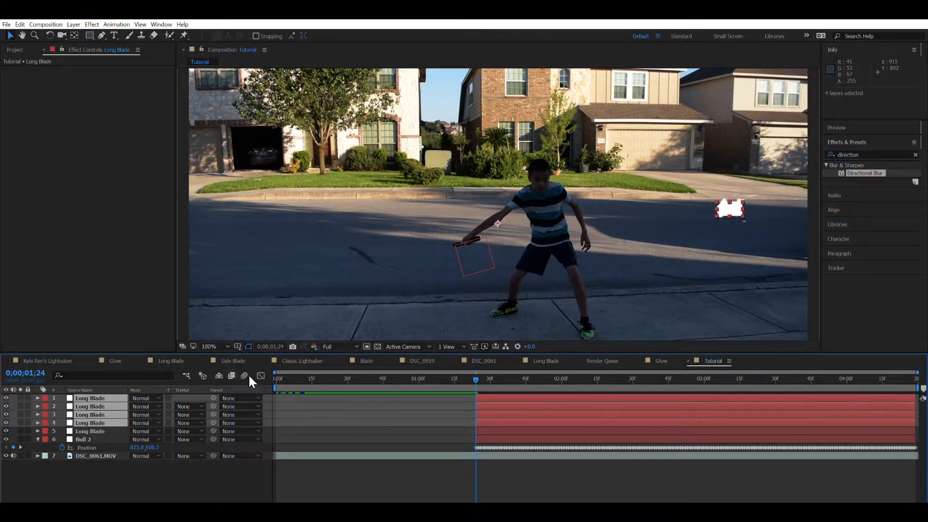
key(f)
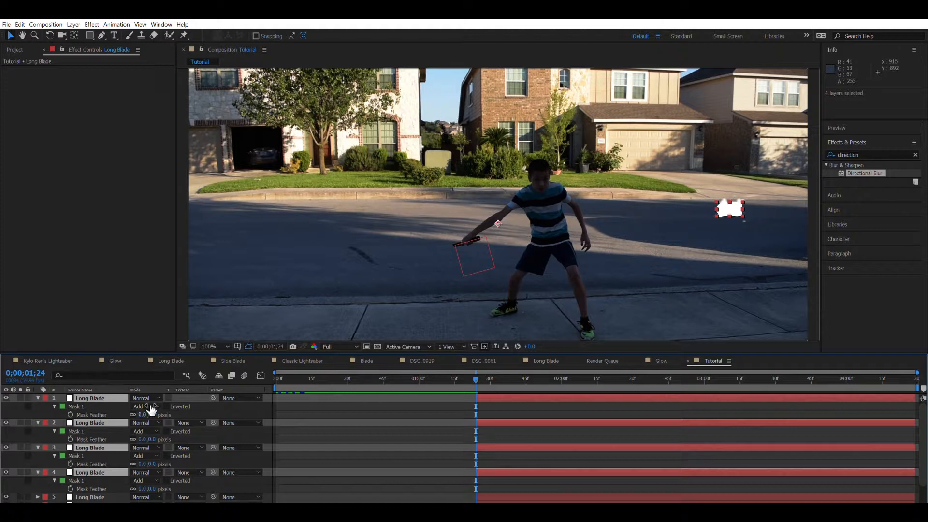
click(141, 415)
key(Return)
click(141, 440)
text(250)
key(Return)
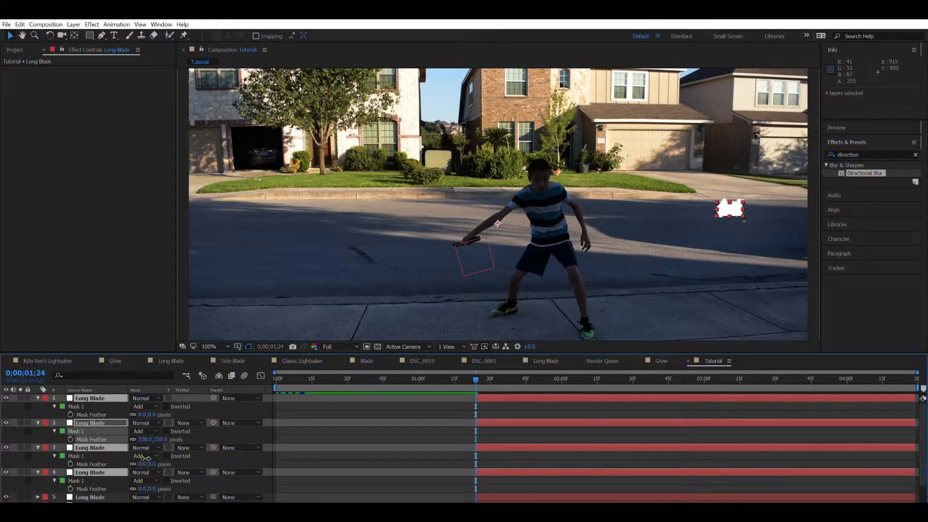
Set Mask Feather to 313 pixels on the third Long Blade layer and 796 pixels on the fourth, then collapse and deselect the layers.
click(143, 464)
text(313)
key(Return)
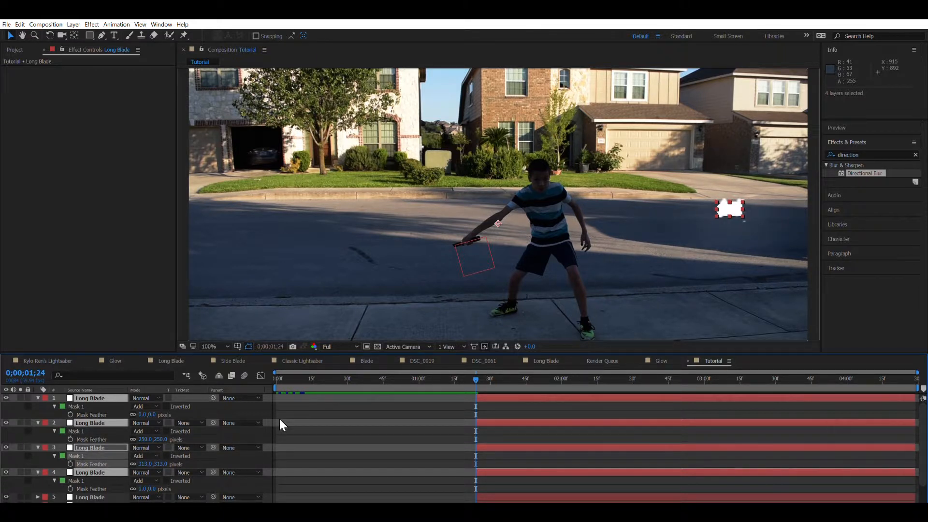
click(145, 488)
text(796)
key(Return)
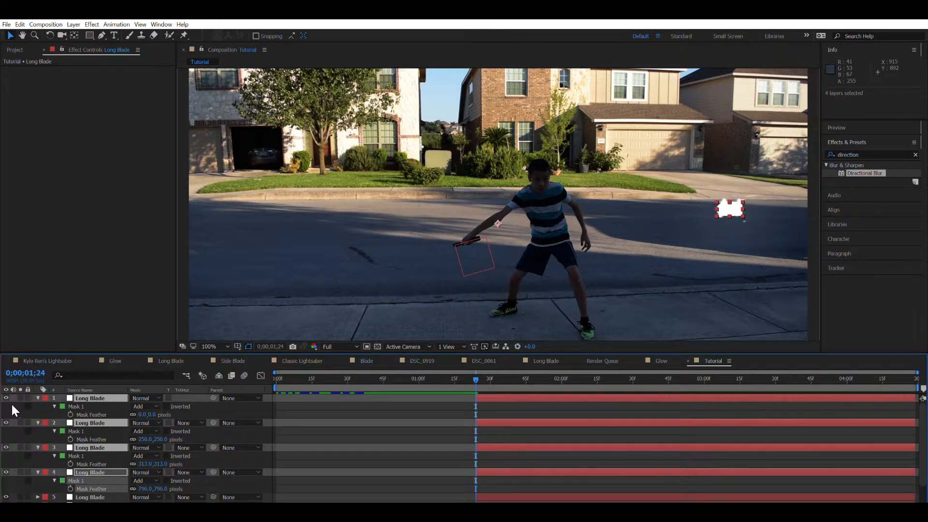
click(39, 397)
click(137, 493)
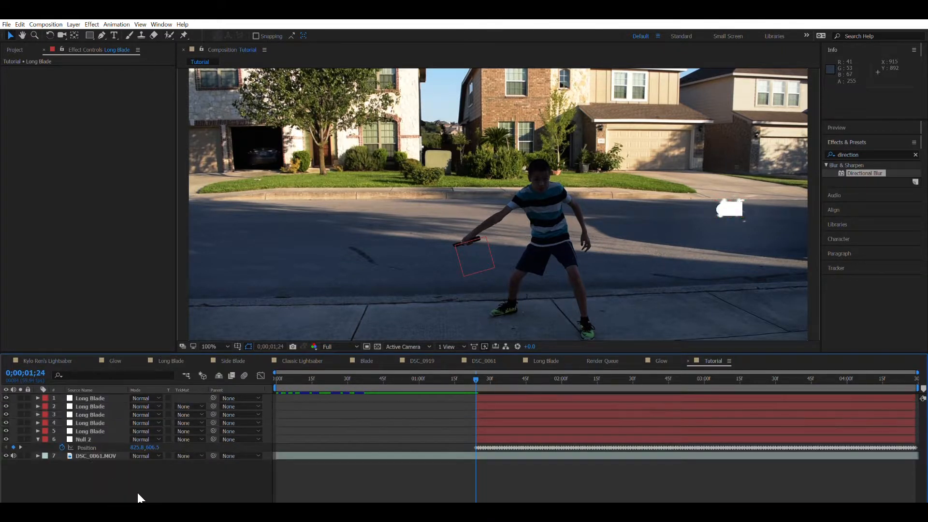
Move to 0;00;02;31 and compare the blade with the four upper Long Blade copies hidden and shown, examining the glow up close.
drag(483, 375, 636, 378)
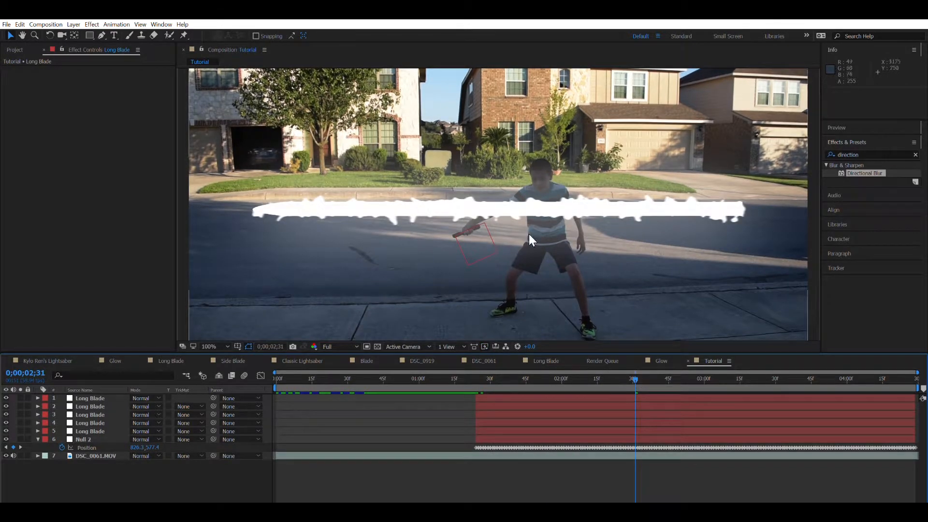
click(290, 209)
click(183, 229)
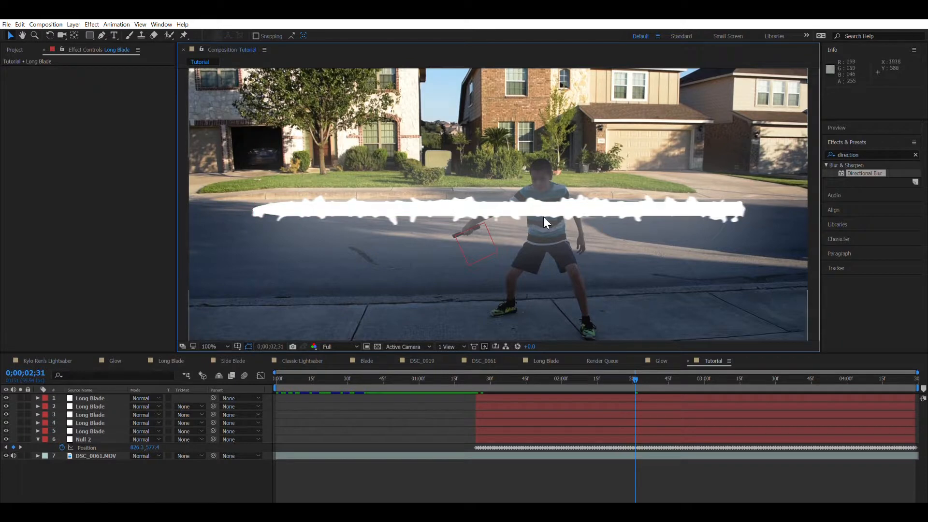
key(period)
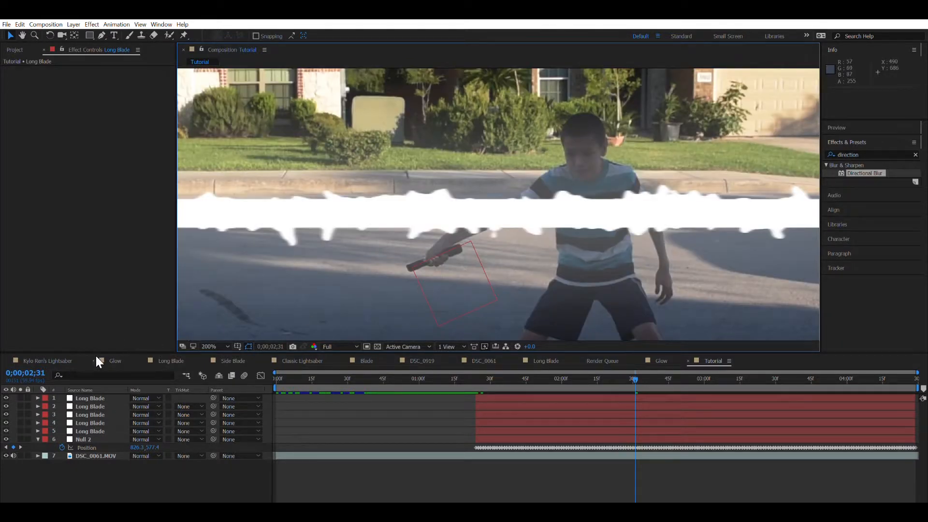
drag(5, 398, 5, 424)
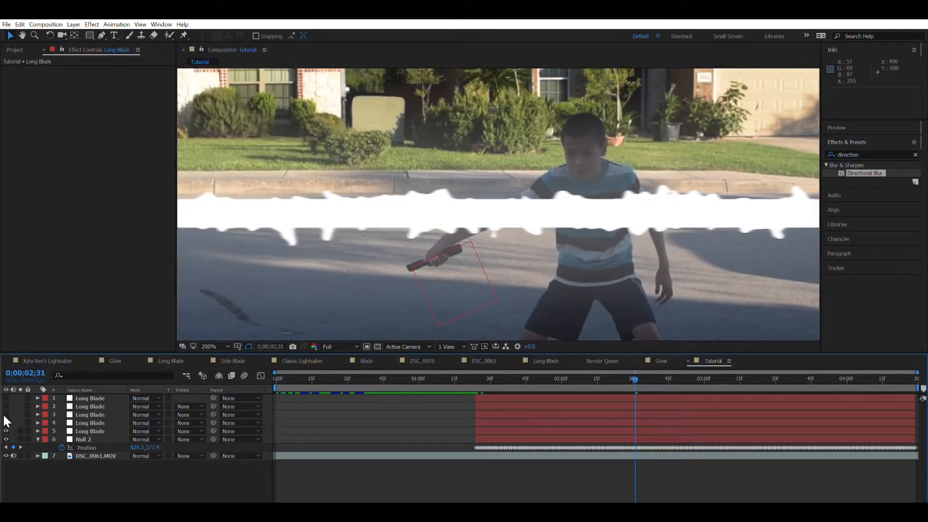
key(comma)
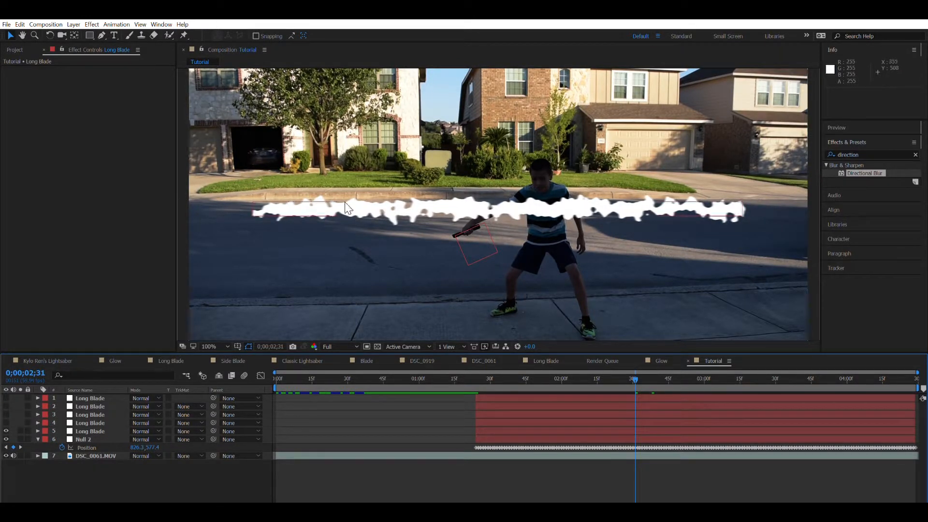
click(5, 398)
click(6, 414)
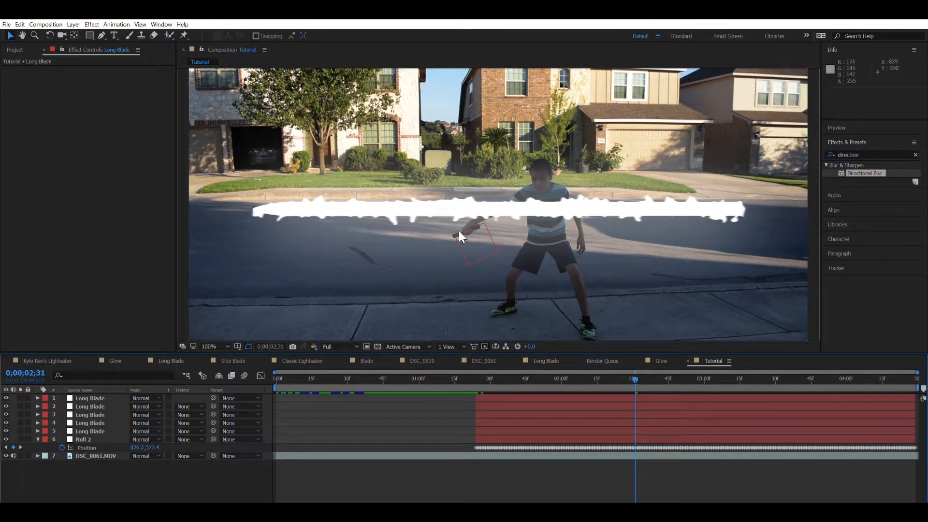
scroll(419, 116, down, 2)
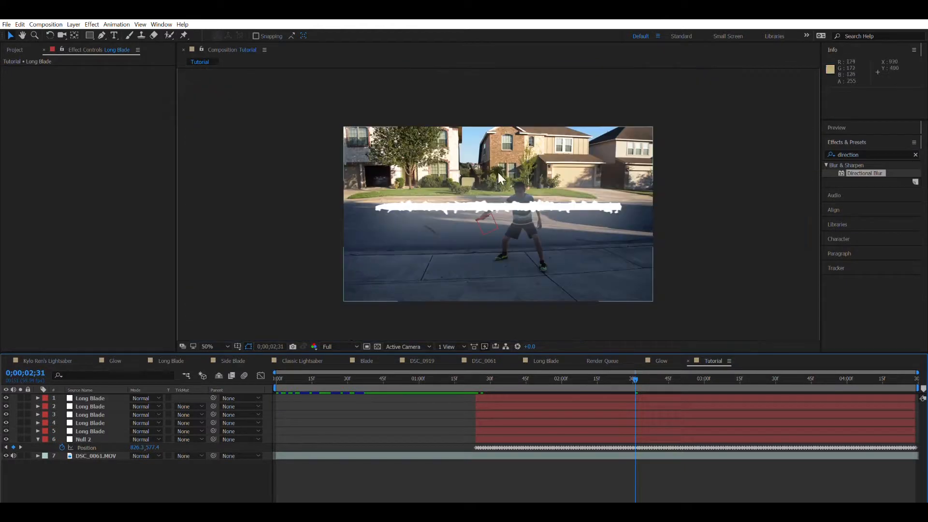
scroll(544, 212, up, 2)
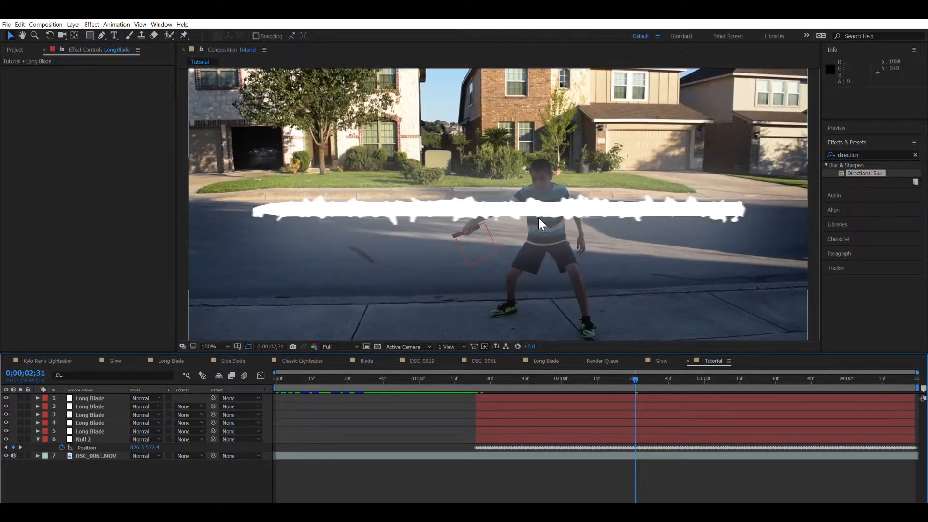
click(236, 239)
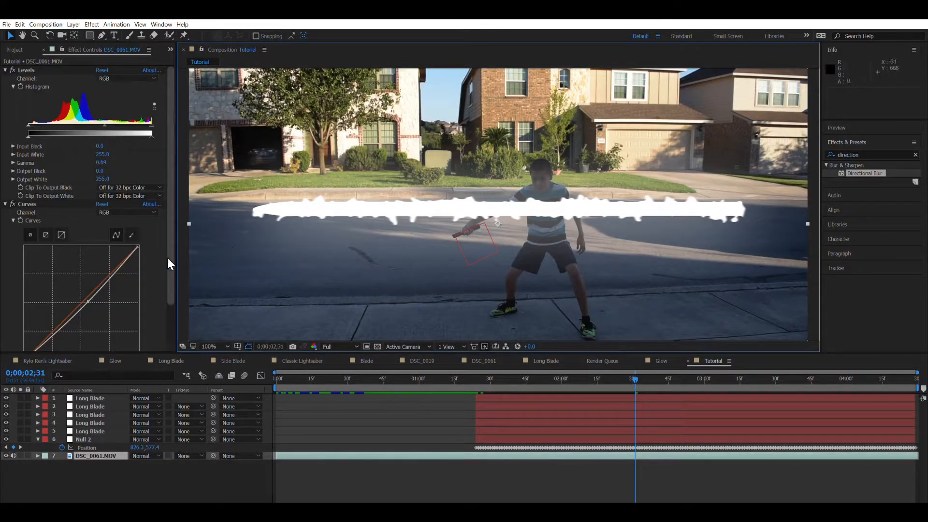
click(180, 256)
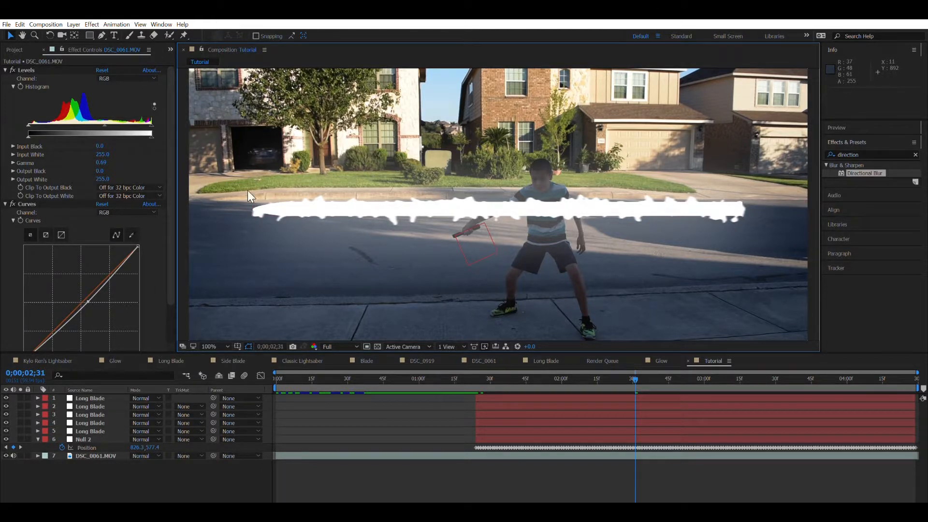
Create a full-frame black solid named BG and place it directly beneath the four upper Long Blade copies.
click(84, 398)
shift+click(89, 422)
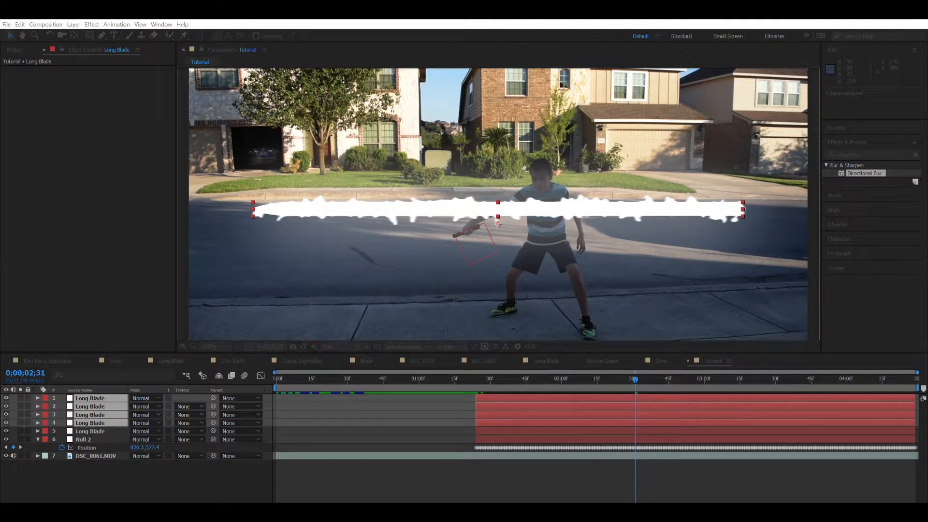
key(Return)
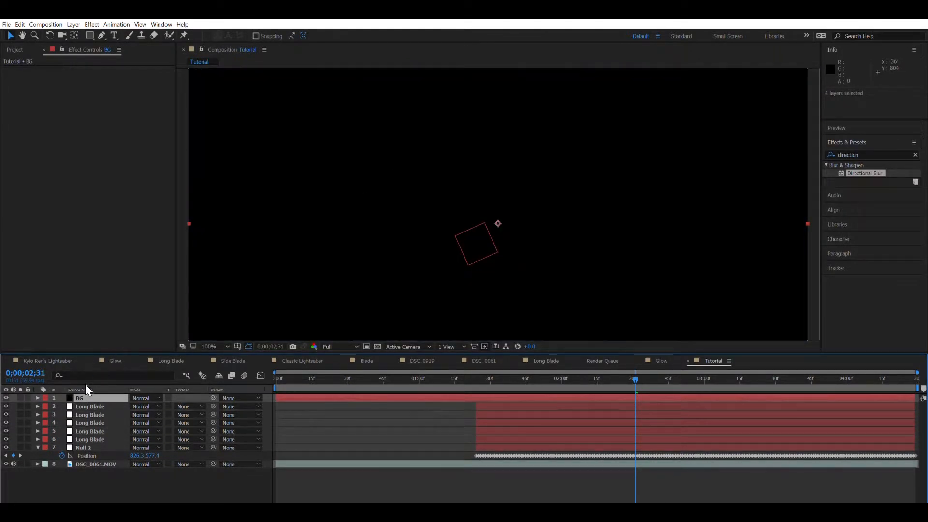
drag(87, 397, 85, 427)
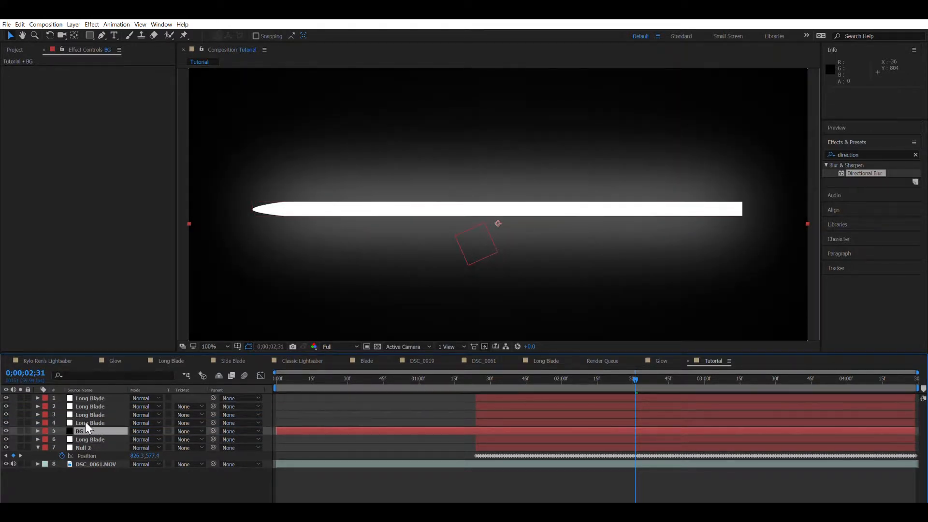
Pre-compose the four upper Long Blade copies together with BG into a composition named Glow.
shift+click(90, 398)
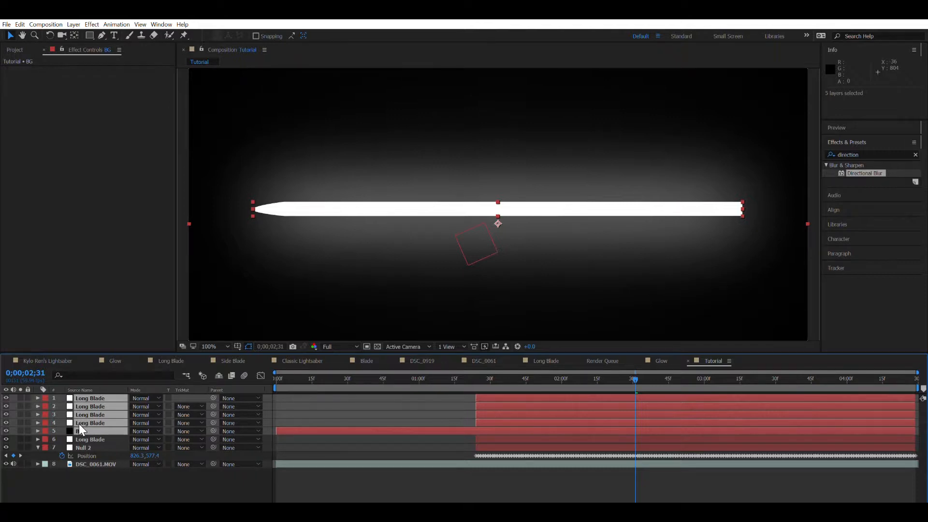
key(ctrl+shift+c)
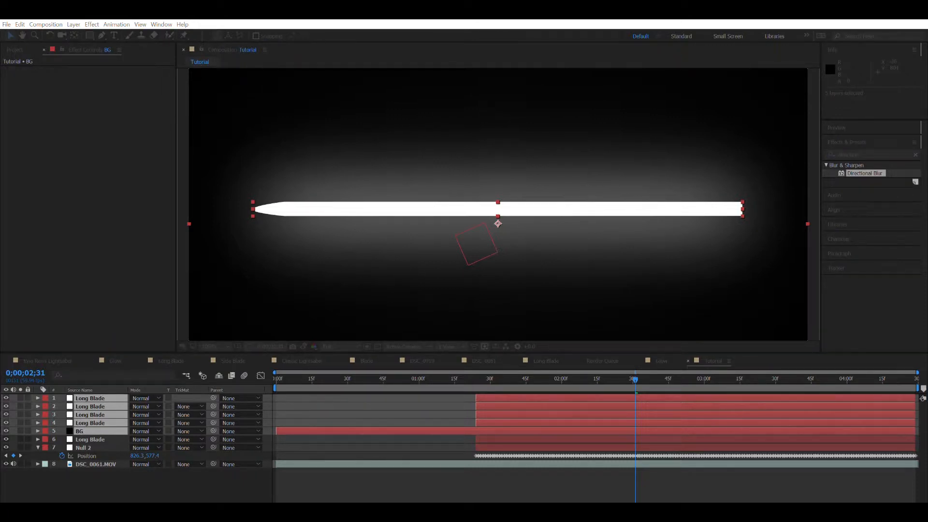
key(Return)
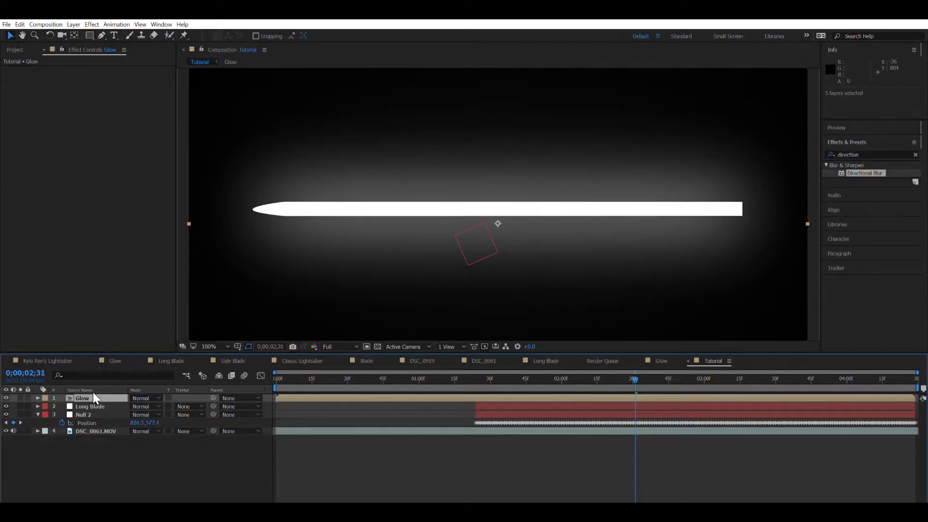
Set the Glow layer's blending mode to Screen, check the glow over the footage and collapse Null 2's properties.
click(96, 440)
click(89, 397)
click(85, 405)
click(136, 390)
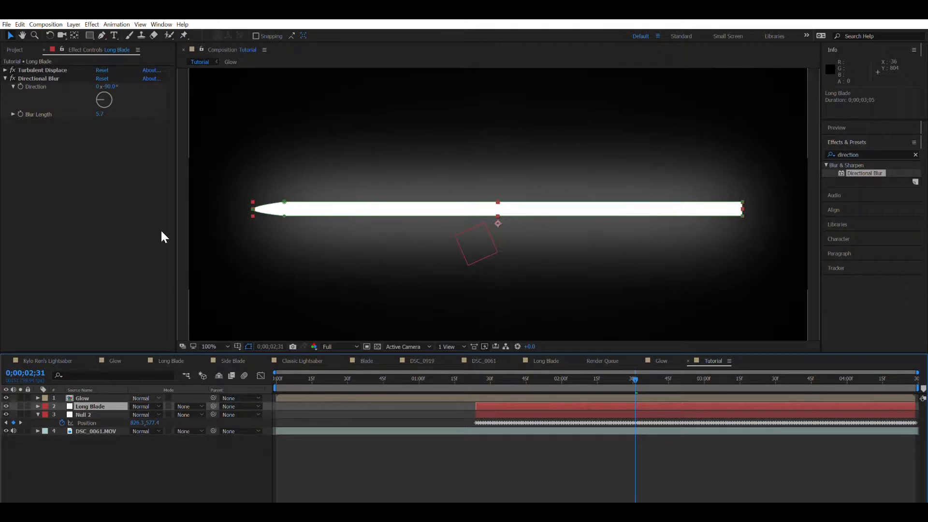
click(152, 203)
scroll(381, 227, down, 1)
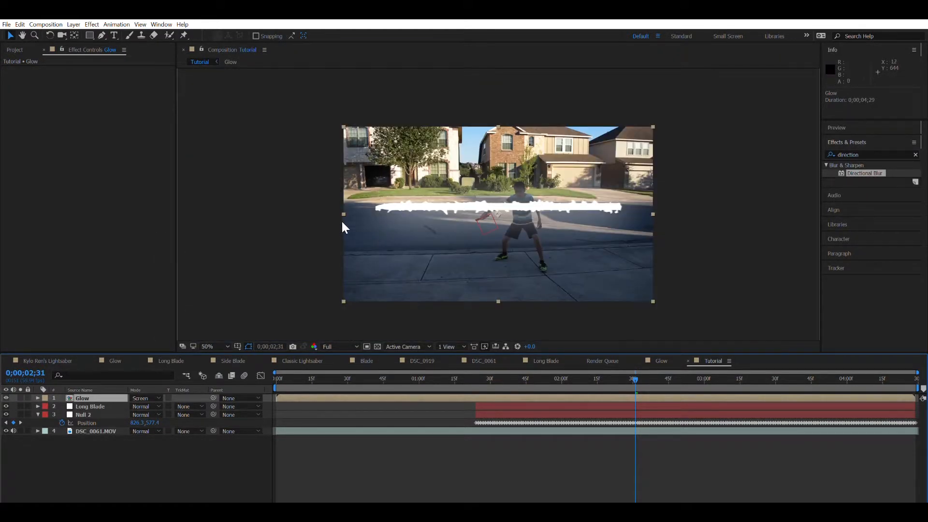
scroll(451, 235, up, 1)
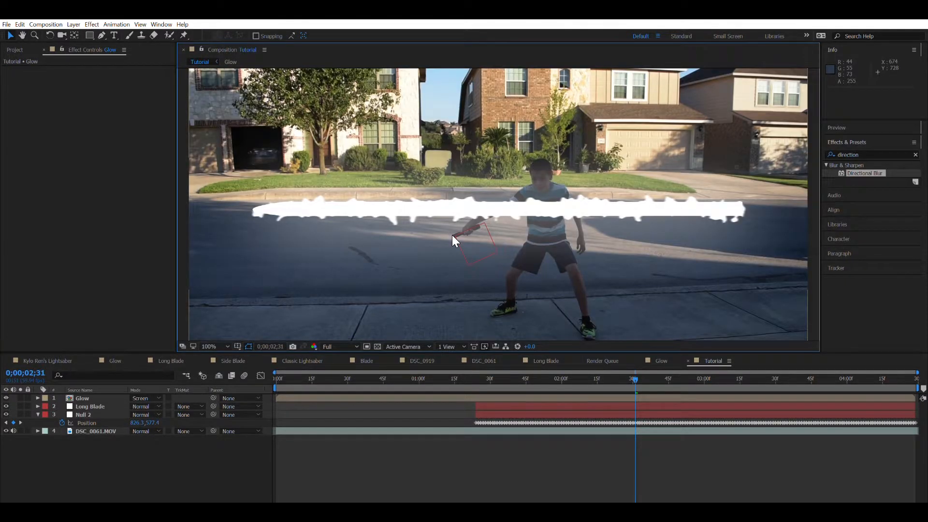
click(38, 413)
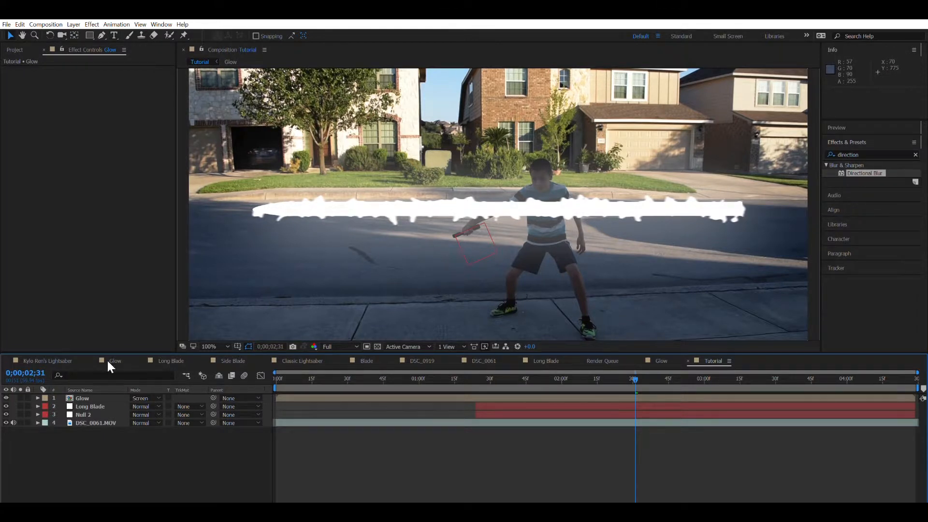
click(88, 404)
click(83, 398)
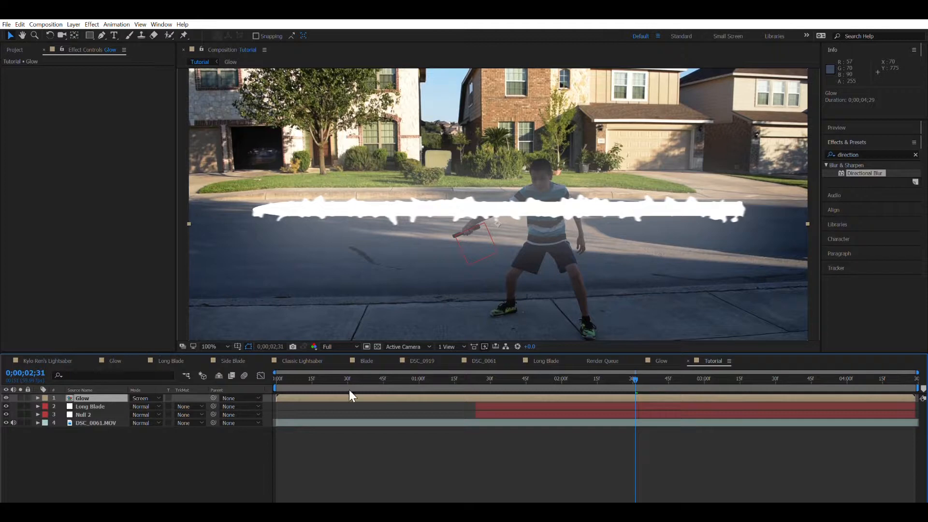
click(235, 469)
Copy the Lightning layer from the finished Long Blade composition and paste it on top of the Tutorial composition's layers.
click(483, 360)
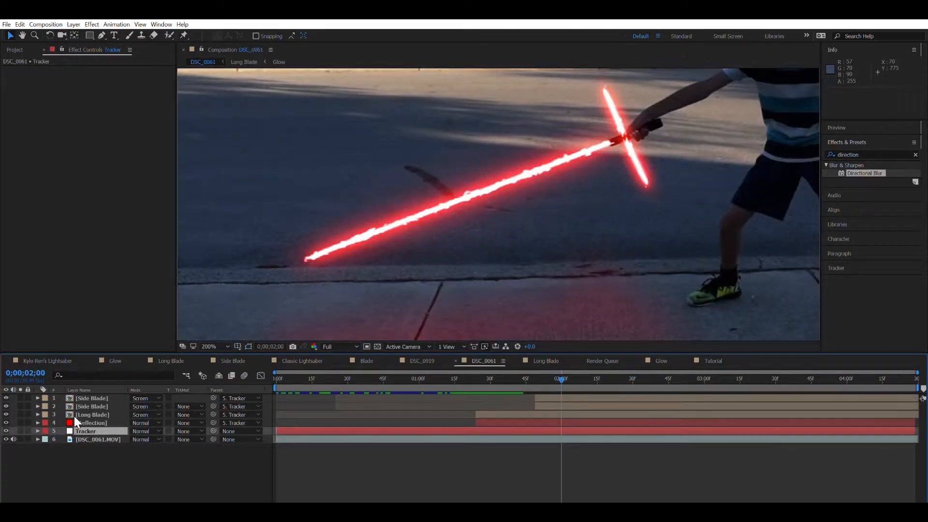
click(546, 361)
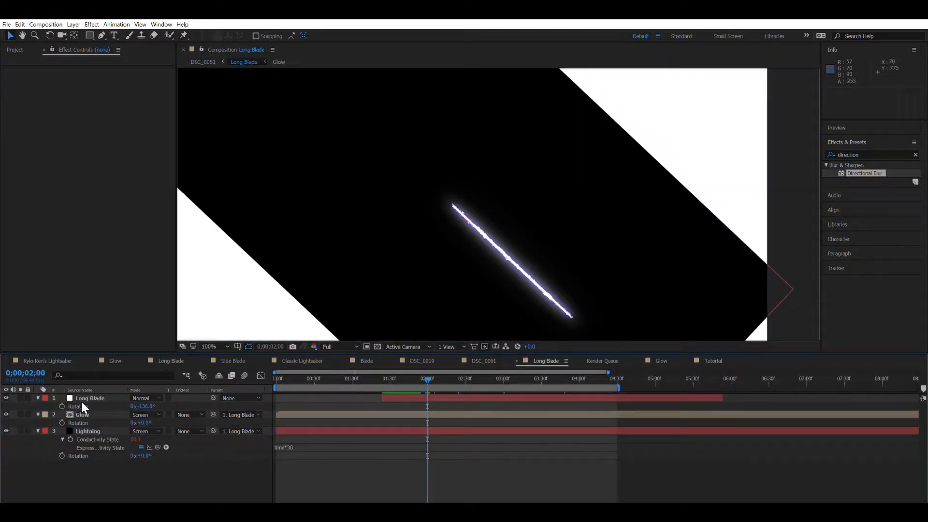
click(88, 429)
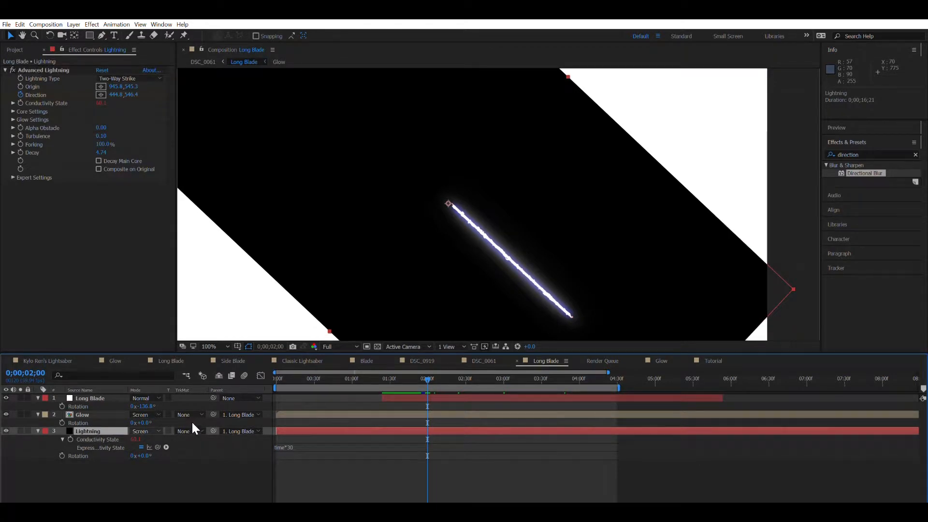
key(ctrl+c)
click(715, 361)
key(ctrl+v)
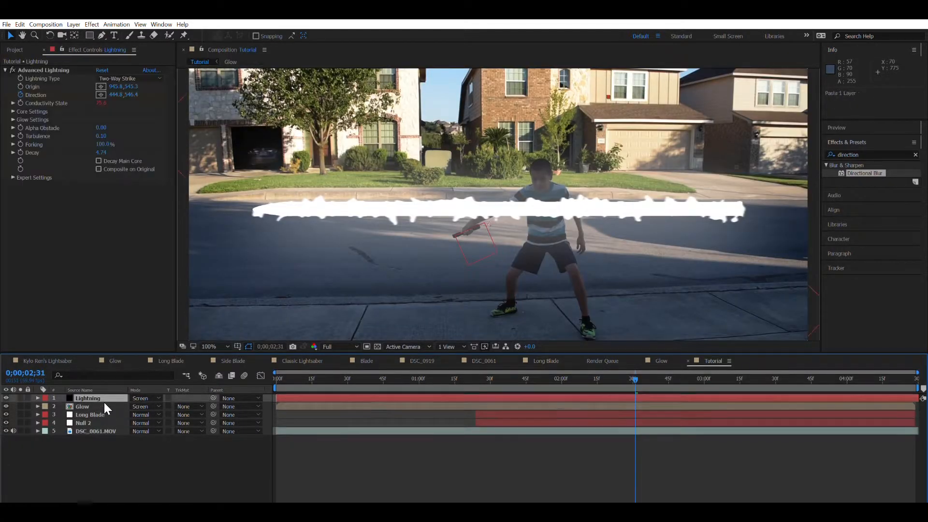
Place the Lightning layer beneath Long Blade to check it over the footage, and delete the layer.
drag(77, 397, 82, 409)
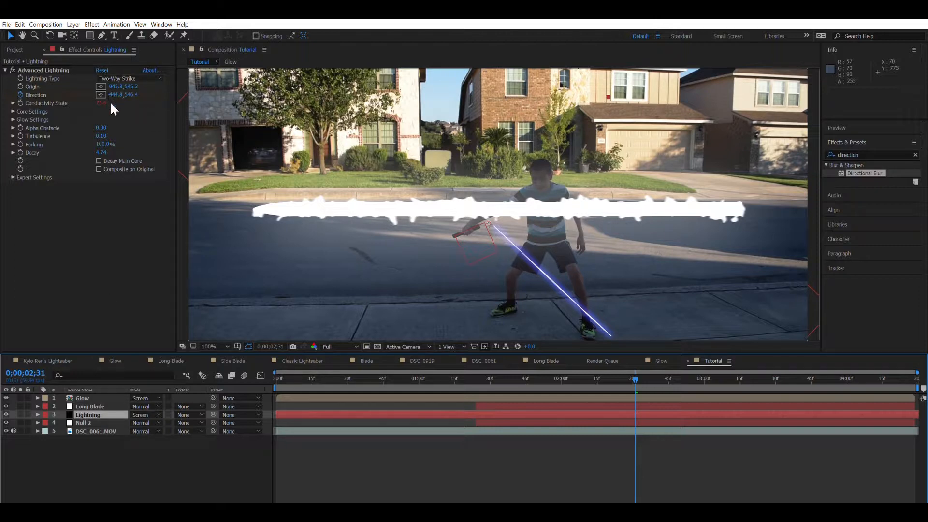
scroll(517, 162, down, 1)
scroll(503, 203, up, 2)
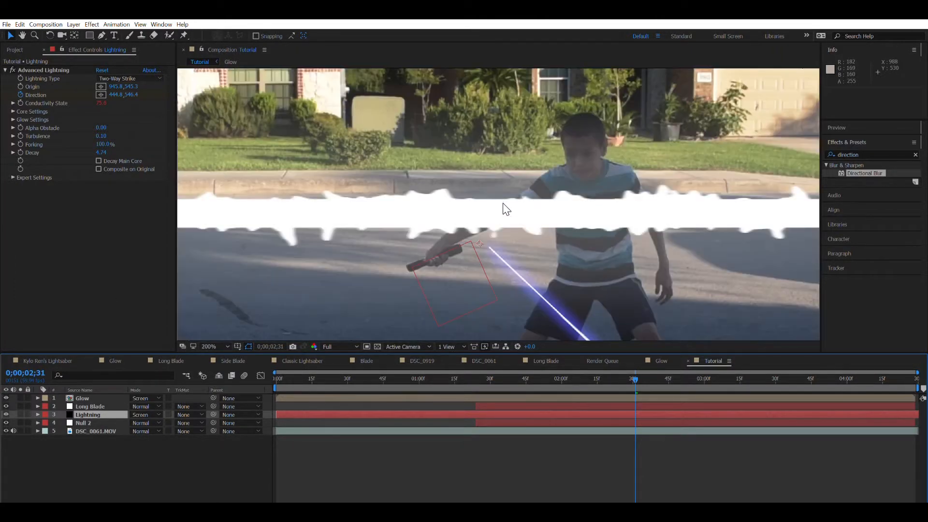
scroll(502, 203, down, 1)
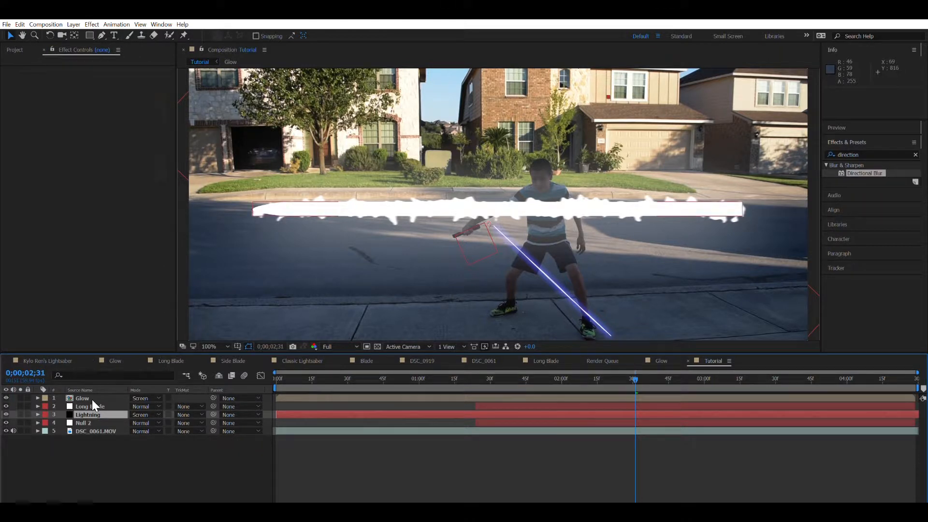
key(Delete)
Search the effects for Lightning and try to add Advanced Lightning to the Tutorial composition.
click(854, 154)
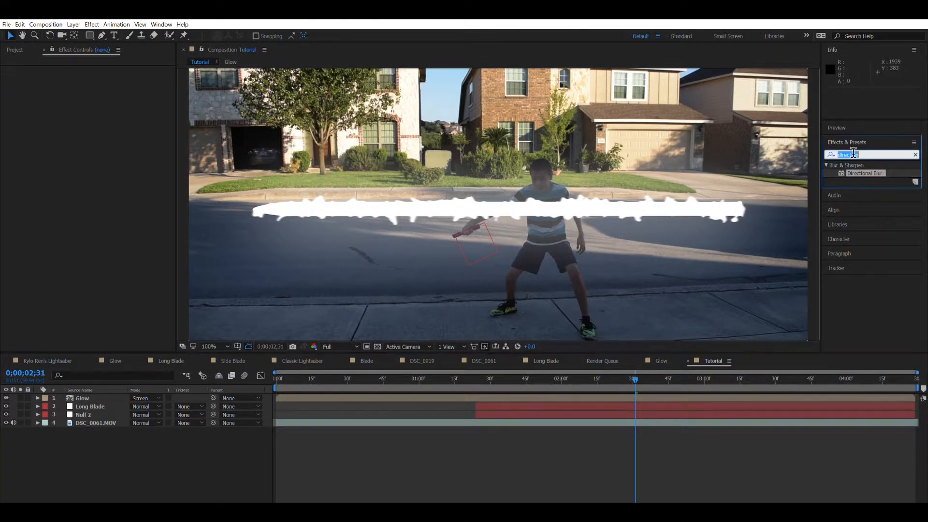
text(Lightning)
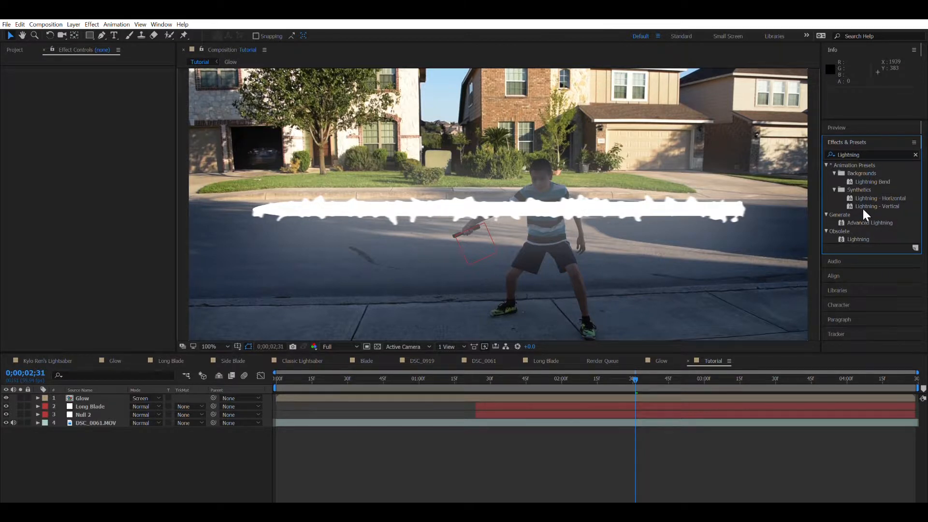
drag(865, 223, 139, 85)
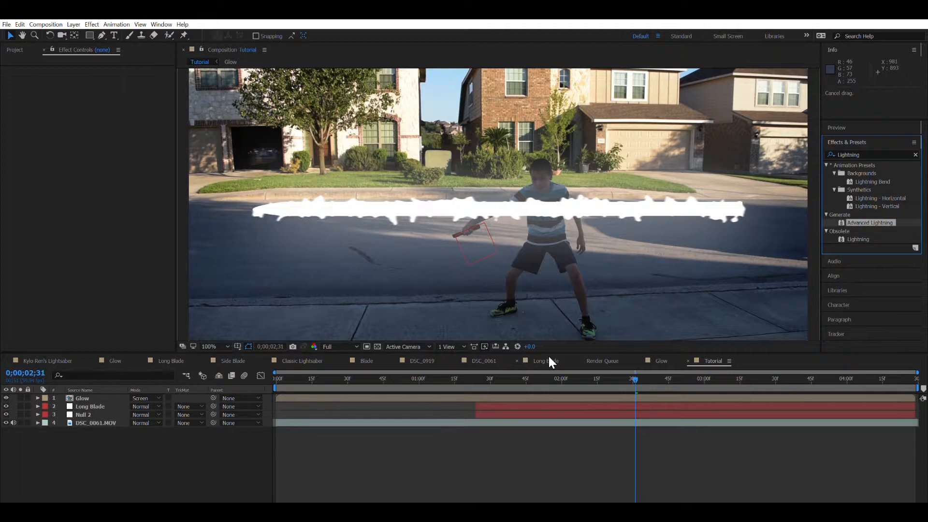
mouse_move(859, 223)
mouse_down()
mouse_move(664, 240)
mouse_move(116, 165)
mouse_move(80, 411)
mouse_move(96, 445)
mouse_move(91, 397)
mouse_move(828, 279)
mouse_move(864, 230)
mouse_up()
Copy the Lightning layer from the finished Long Blade composition and paste it beneath the Long Blade layer in Tutorial.
click(546, 360)
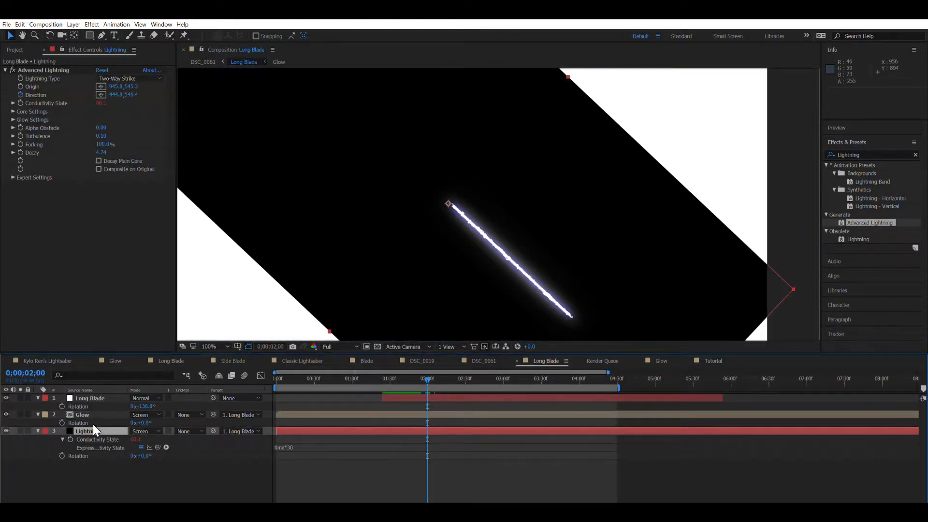
click(38, 430)
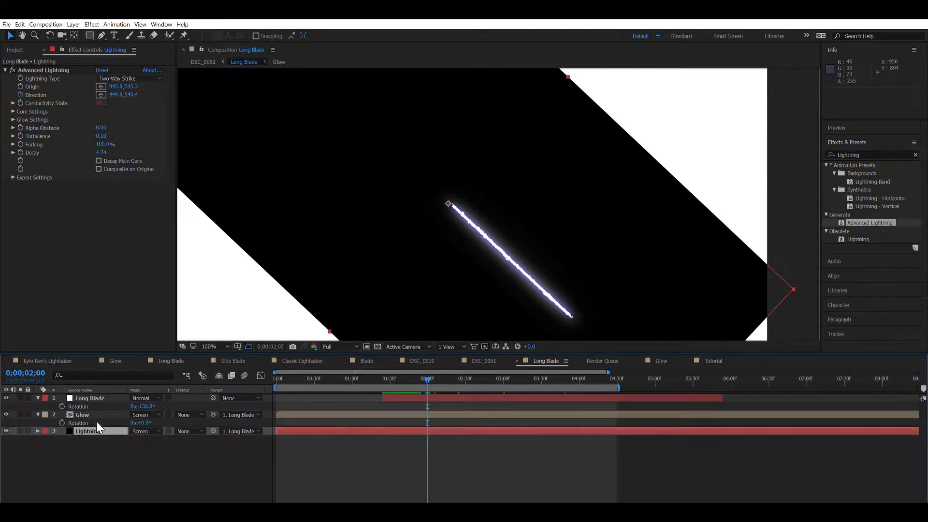
click(712, 361)
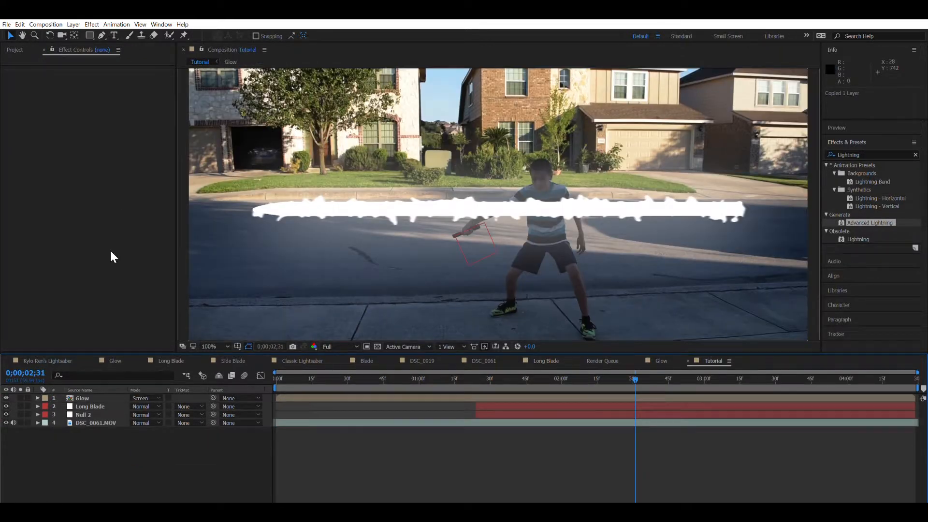
key(ctrl+v)
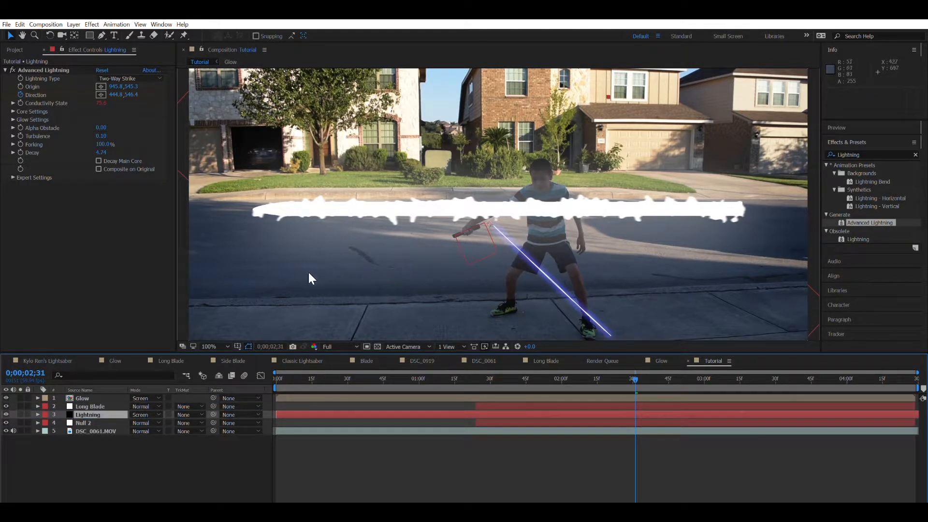
Set the Lightning layer's rotation to 0° and shift the layer to about 961.1, 540.3 so it covers the frame.
key(r)
click(143, 423)
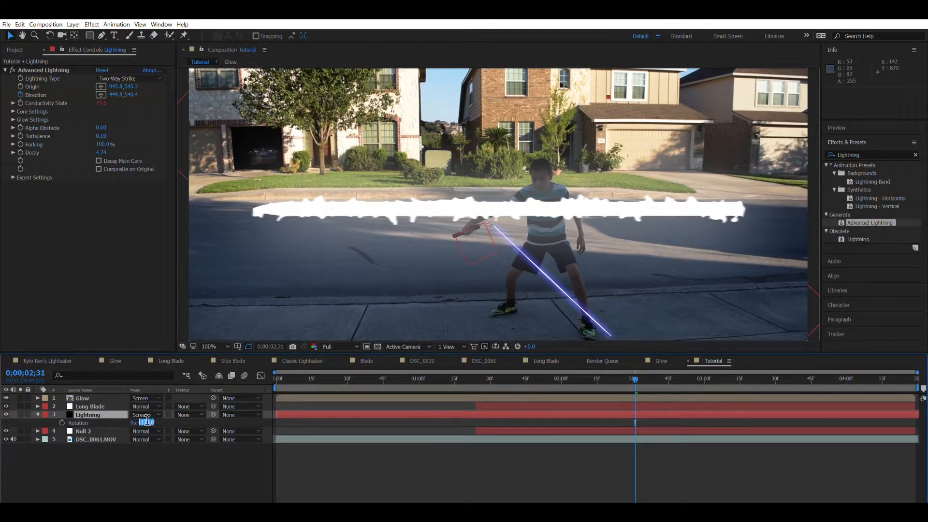
text(0)
key(Return)
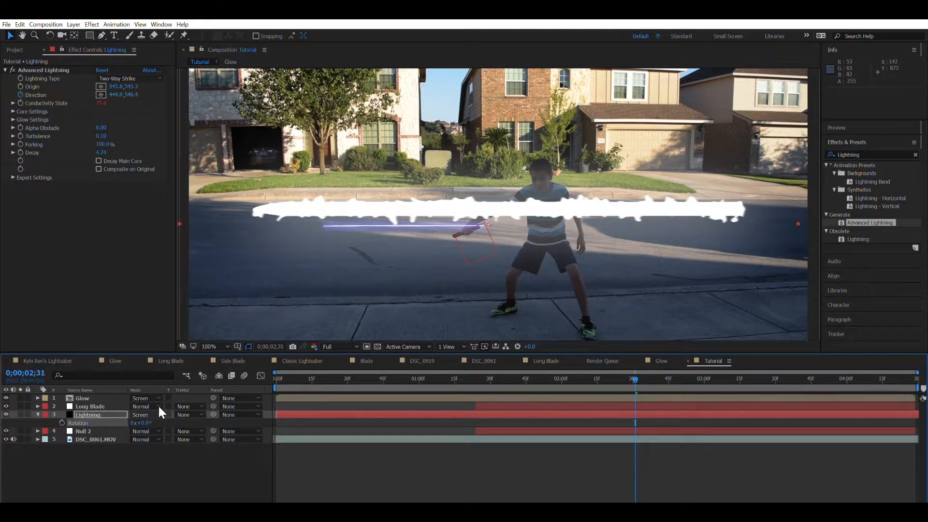
scroll(381, 205, down, 2)
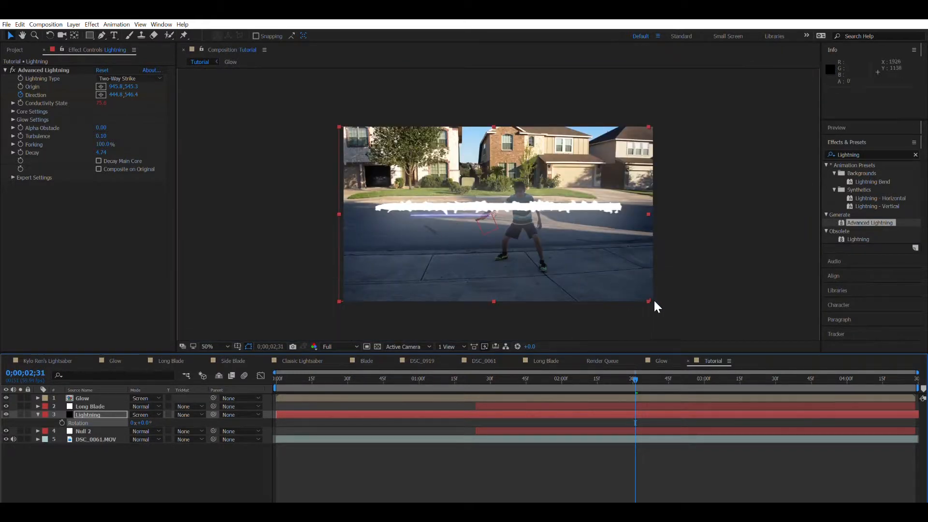
drag(611, 282, 620, 287)
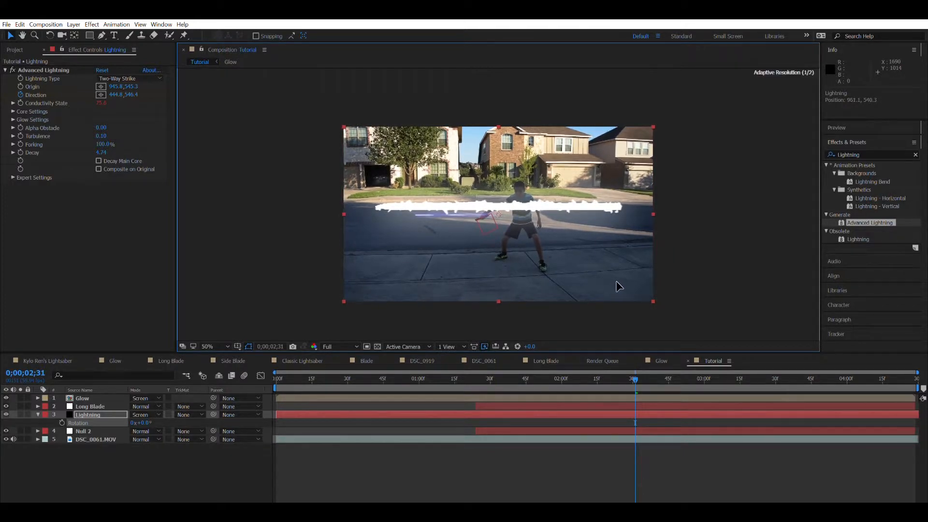
scroll(611, 280, up, 2)
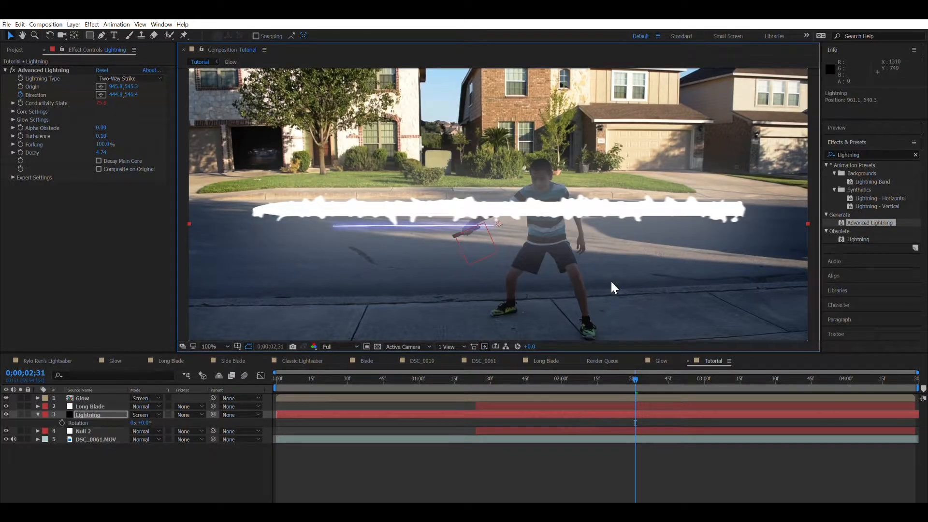
At 0;00;01;24, remove the lightning's Direction keyframes and place its Origin at about 1717.8, 491.3 and Direction at about 1641.9, 493.3.
click(477, 379)
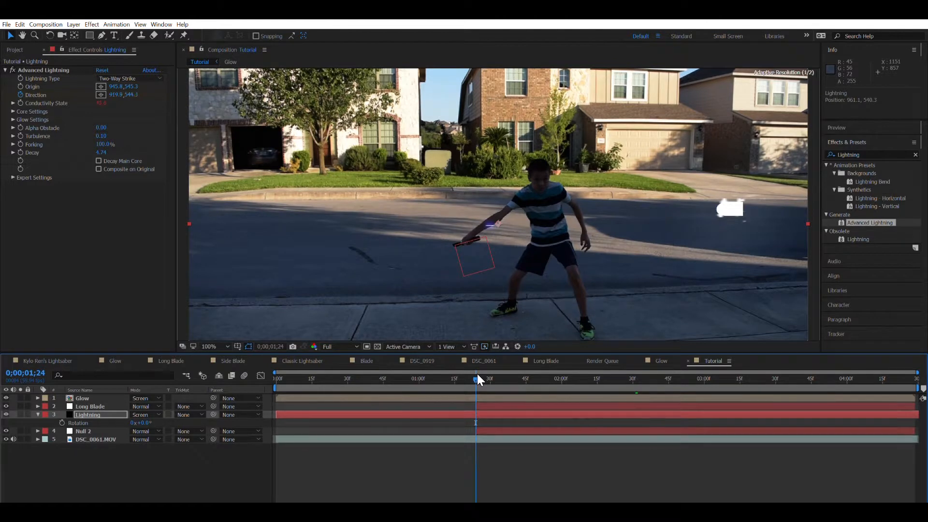
click(100, 414)
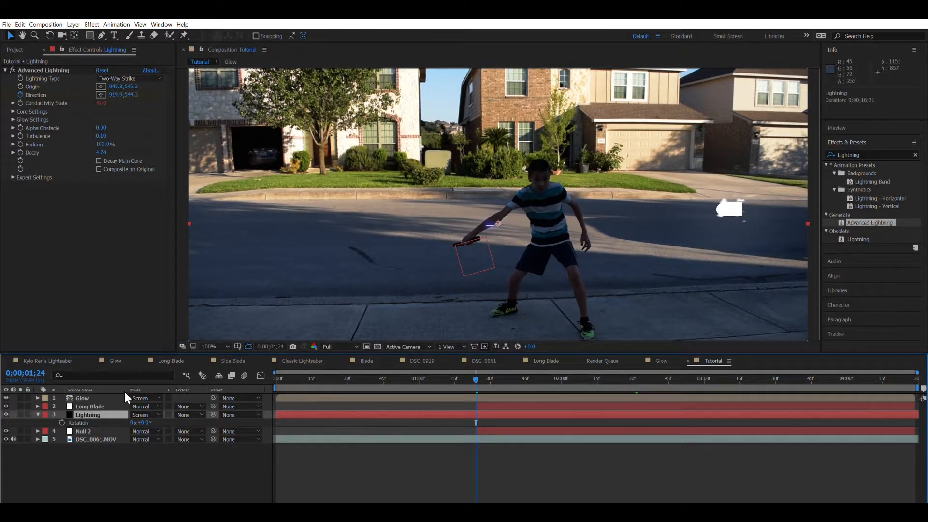
click(21, 87)
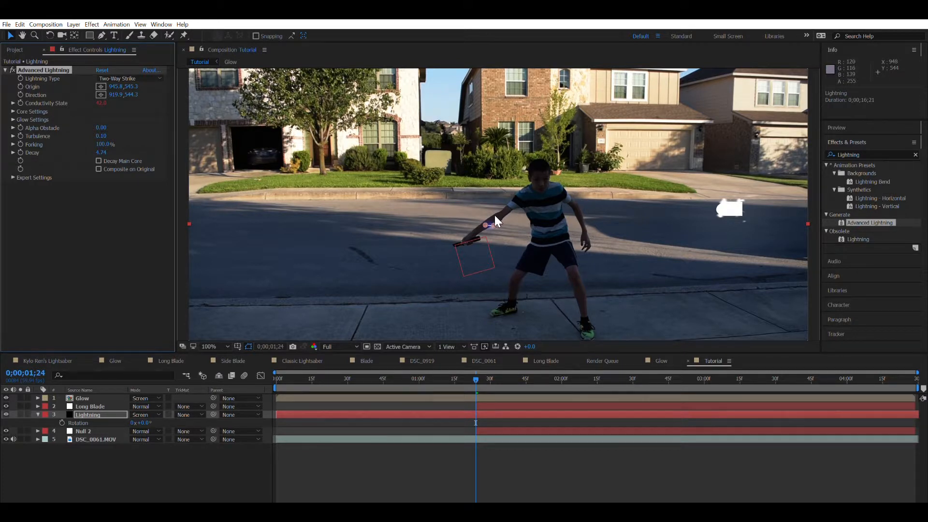
drag(495, 215, 743, 199)
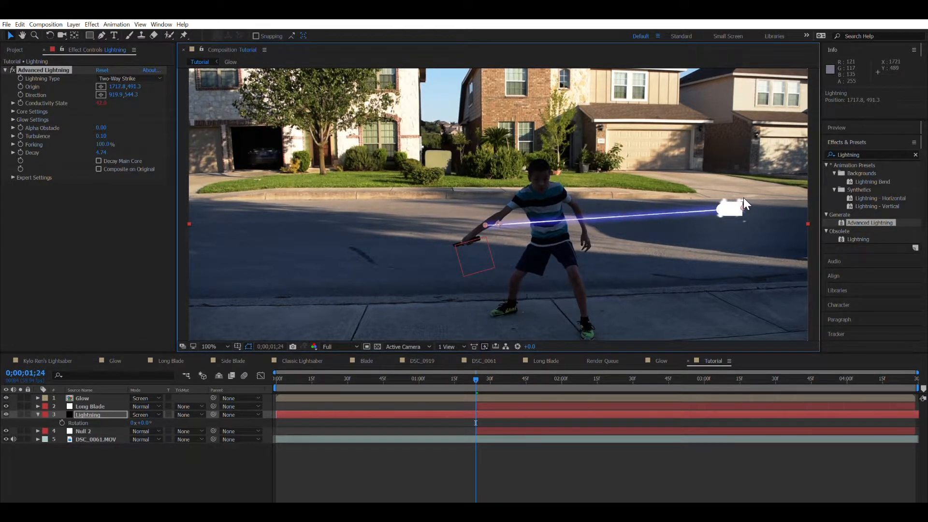
drag(489, 220, 718, 199)
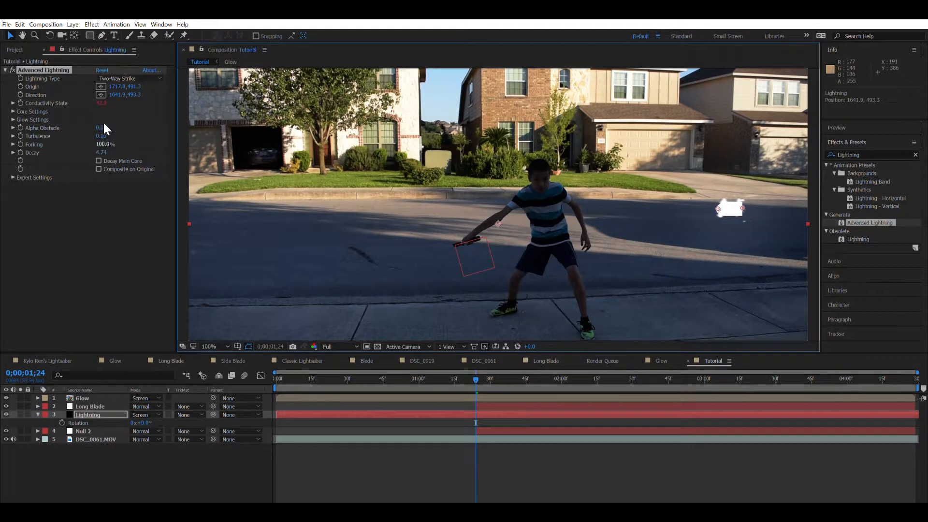
Set the lightning's Turbulence to 0.85 and preview the blade ignition.
mouse_move(110, 124)
mouse_down()
mouse_move(158, 109)
mouse_move(222, 110)
mouse_move(126, 124)
mouse_up()
key(ctrl+z)
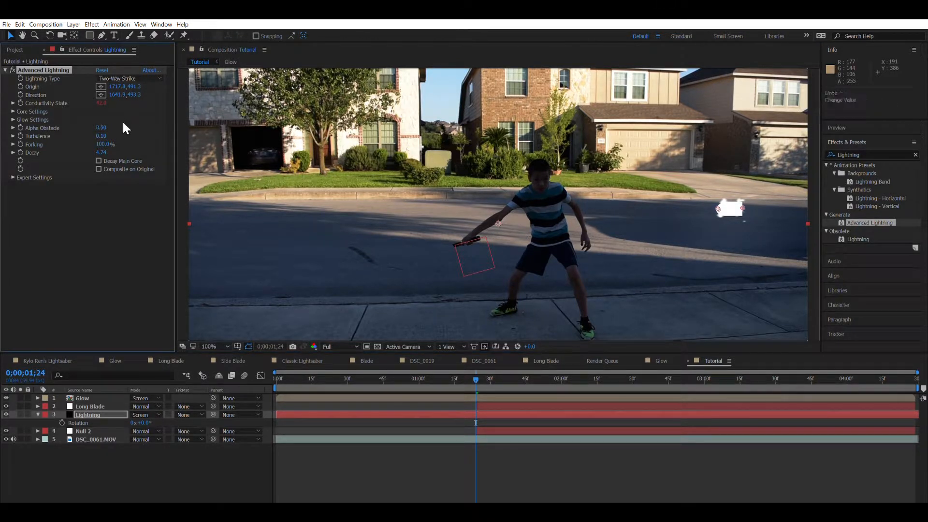
drag(145, 121, 278, 120)
drag(461, 121, 461, 120)
key(space)
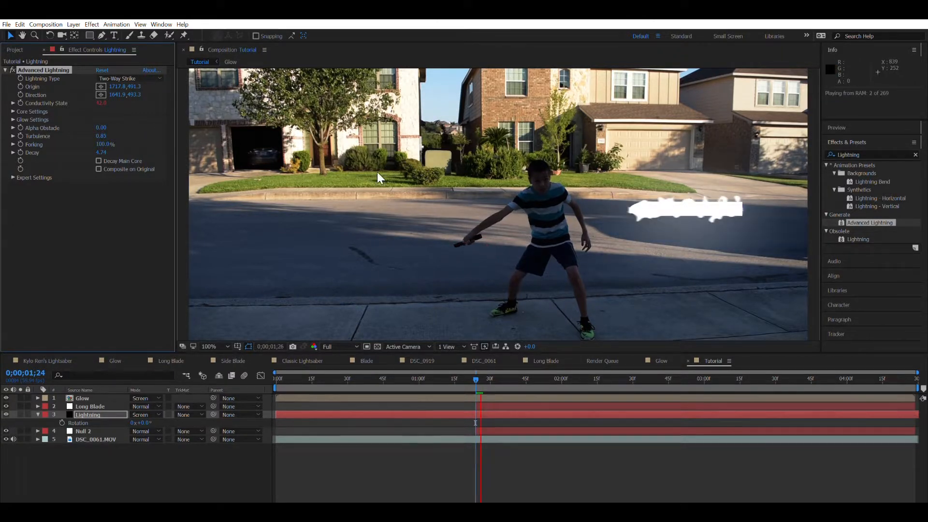
key(space)
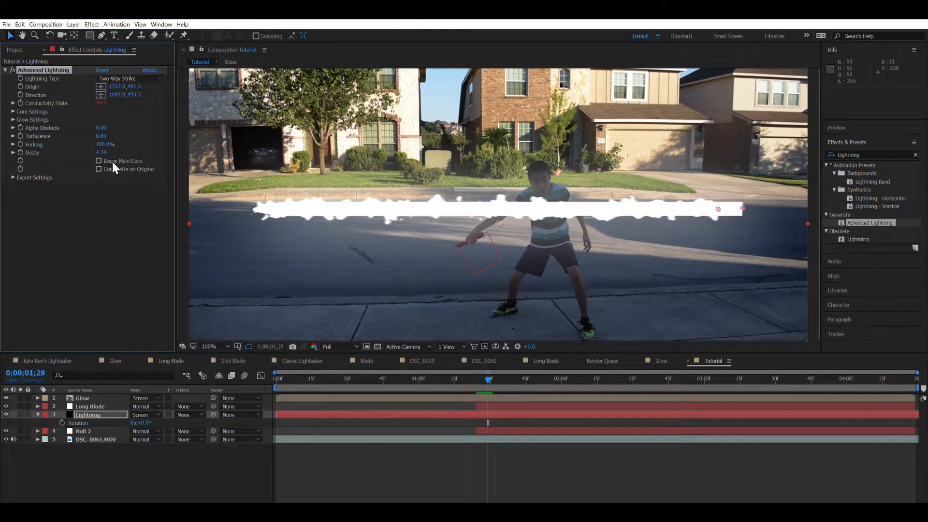
Set the lightning's Decay to 4.33 and try out its core radius setting.
drag(109, 139, 250, 134)
drag(102, 152, 310, 144)
drag(33, 155, 82, 141)
click(9, 101)
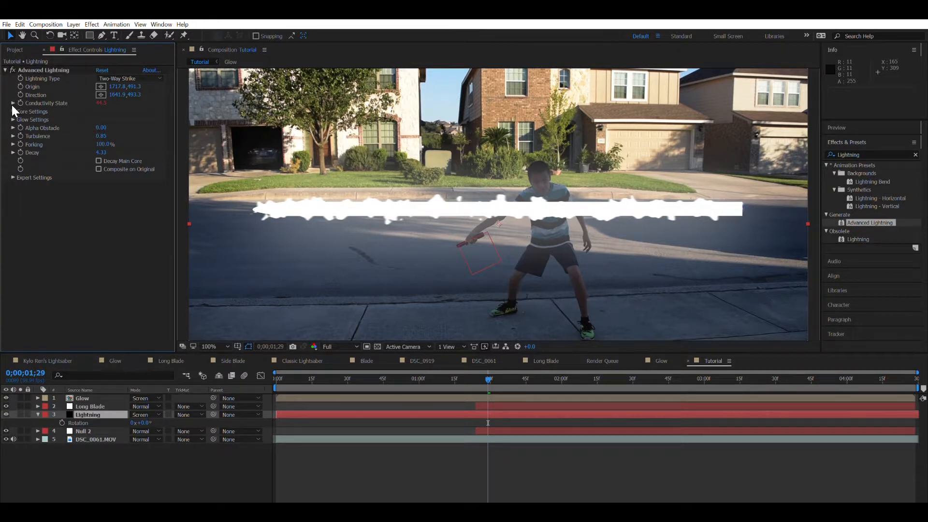
click(13, 111)
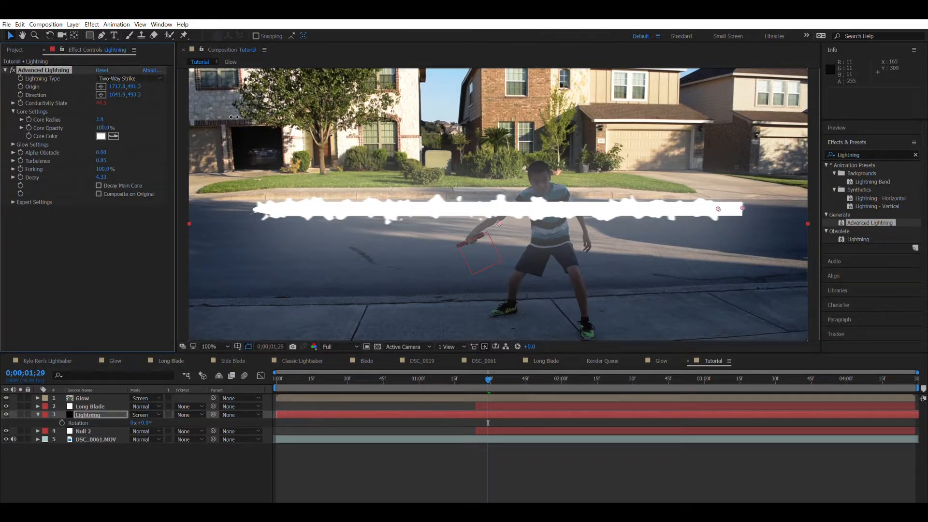
drag(234, 117, 153, 130)
click(13, 111)
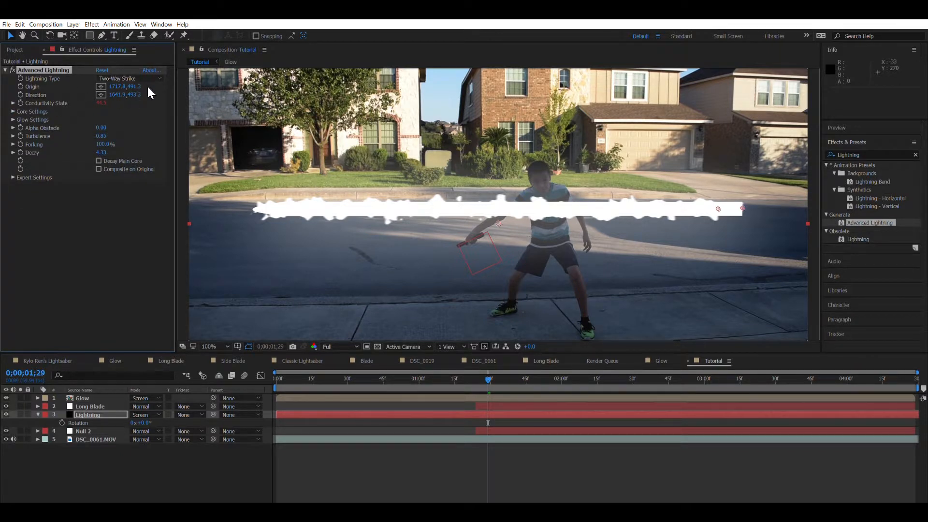
Fine-tune the lightning at 0;00;01;24 by moving its Direction point to 1635, 494 and setting Decay to 11.
drag(477, 376, 504, 379)
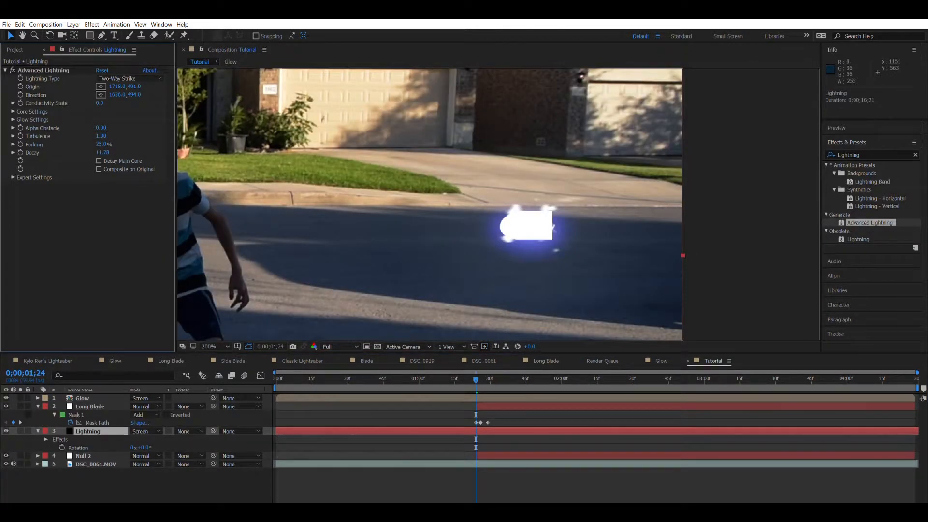
click(85, 296)
click(55, 70)
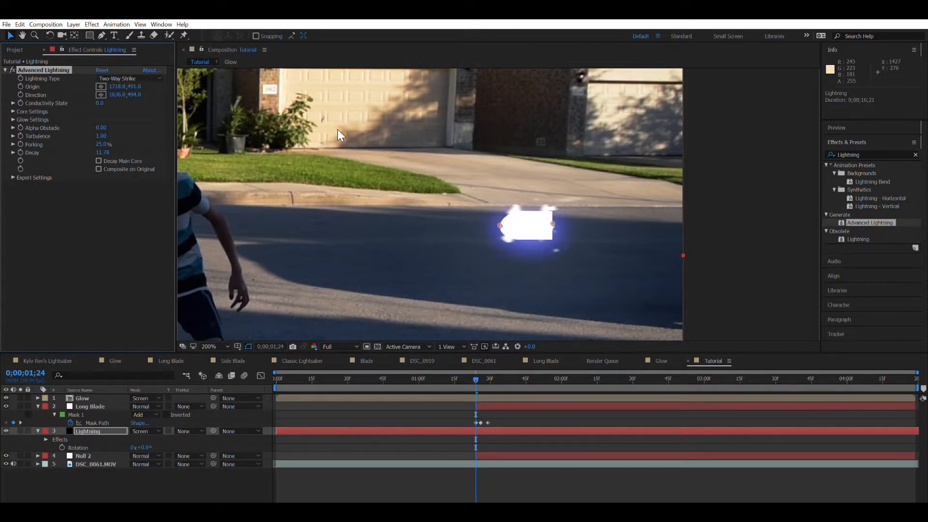
drag(500, 225, 310, 170)
drag(477, 205, 497, 214)
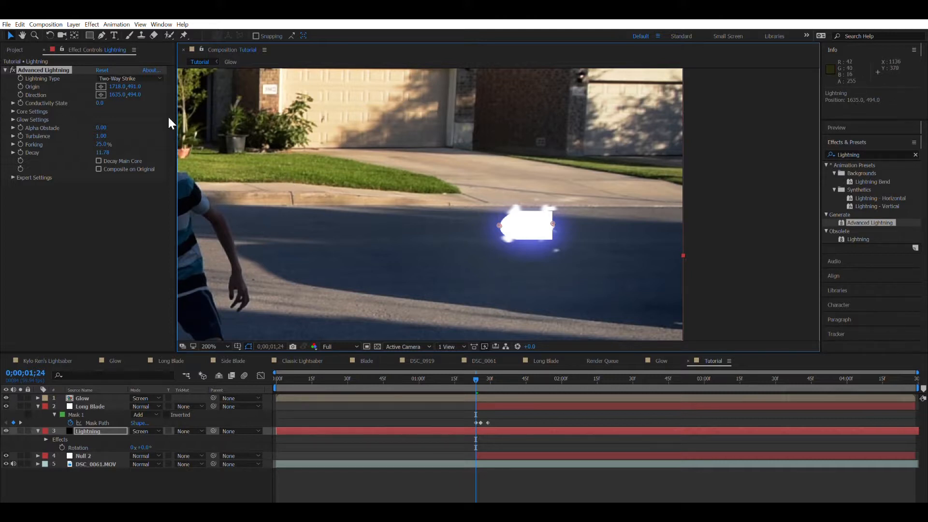
click(103, 152)
text(11)
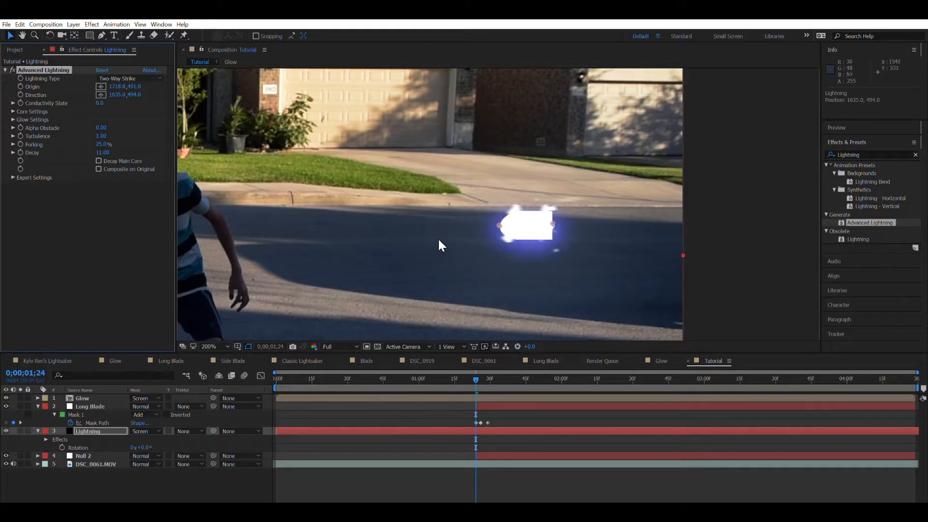
Start keyframing the lightning's Direction at 0;00;01;24, where the Long Blade mask animation begins, and reveal the layer's keyframes.
click(100, 406)
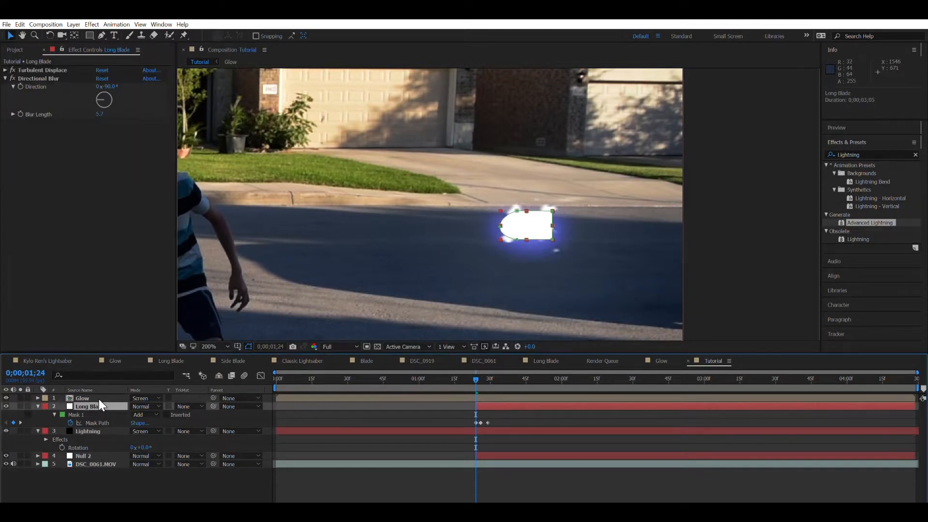
click(481, 372)
mouse_move(482, 371)
mouse_down()
mouse_move(492, 370)
mouse_move(479, 376)
mouse_up()
scroll(413, 266, down, 4)
scroll(429, 264, up, 2)
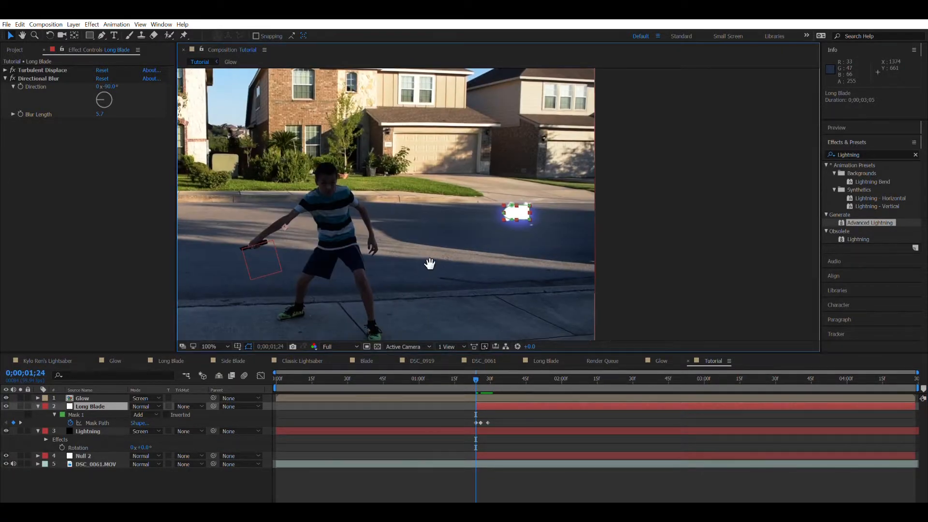
drag(429, 263, 553, 266)
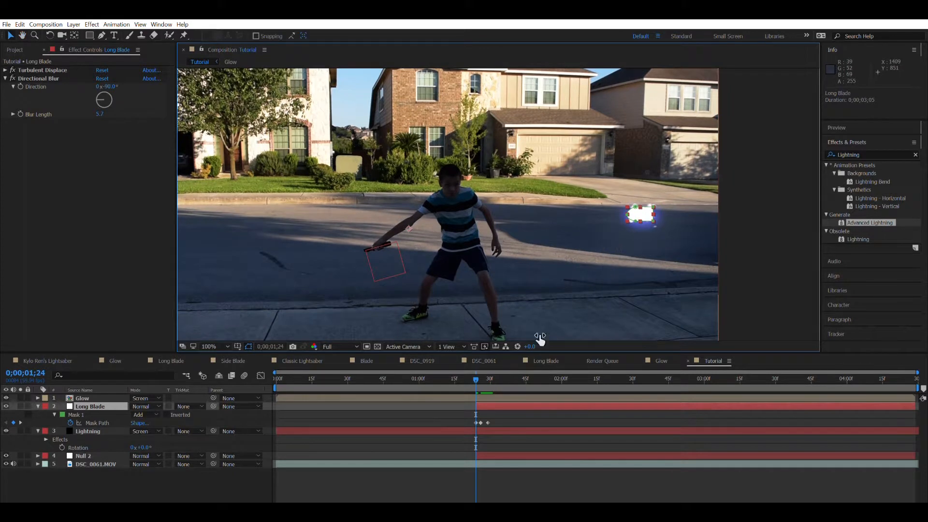
click(81, 428)
click(18, 71)
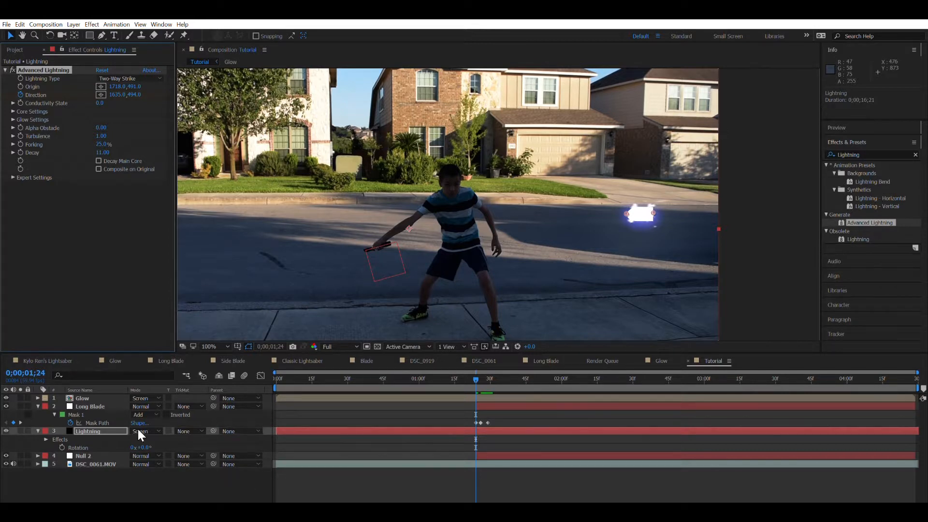
click(101, 422)
key(u)
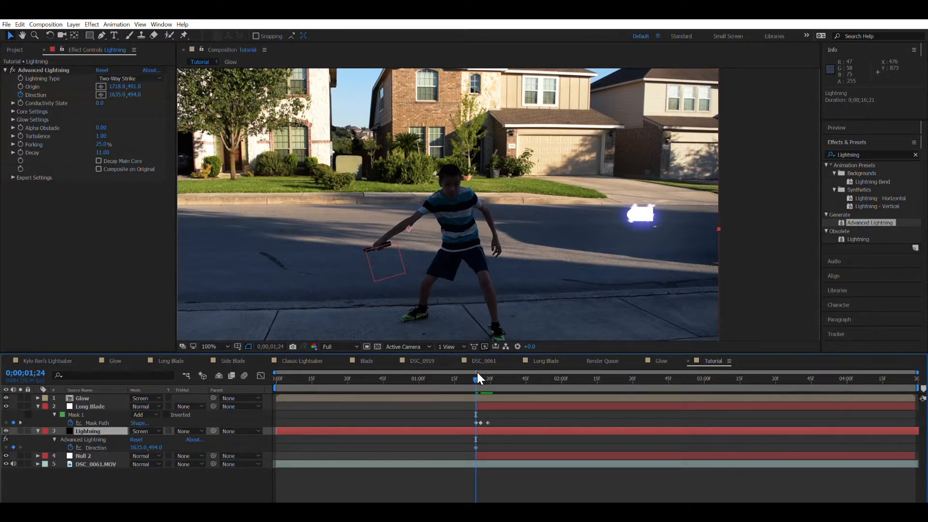
At 0;00;01;26, keyframe the lightning's Direction to 1369, 494 so it matches the partly extended blade.
drag(477, 373, 482, 373)
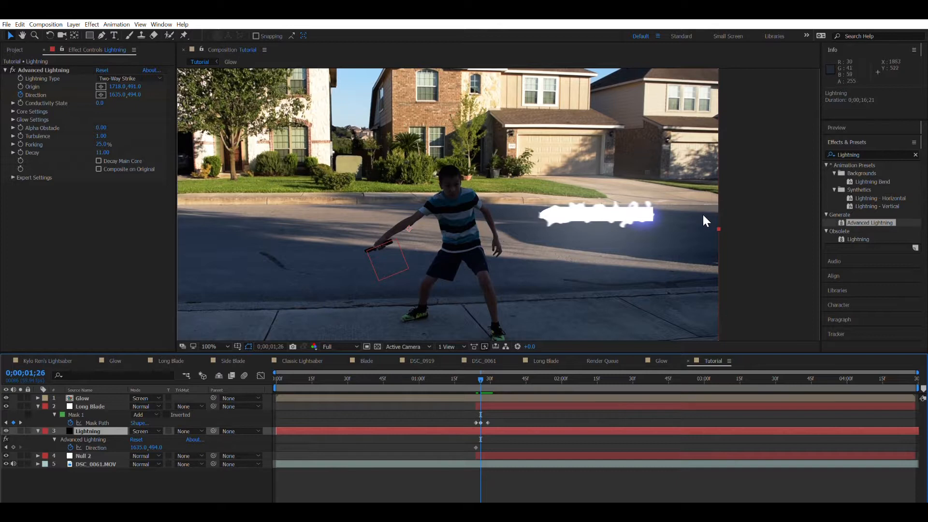
drag(586, 216, 599, 211)
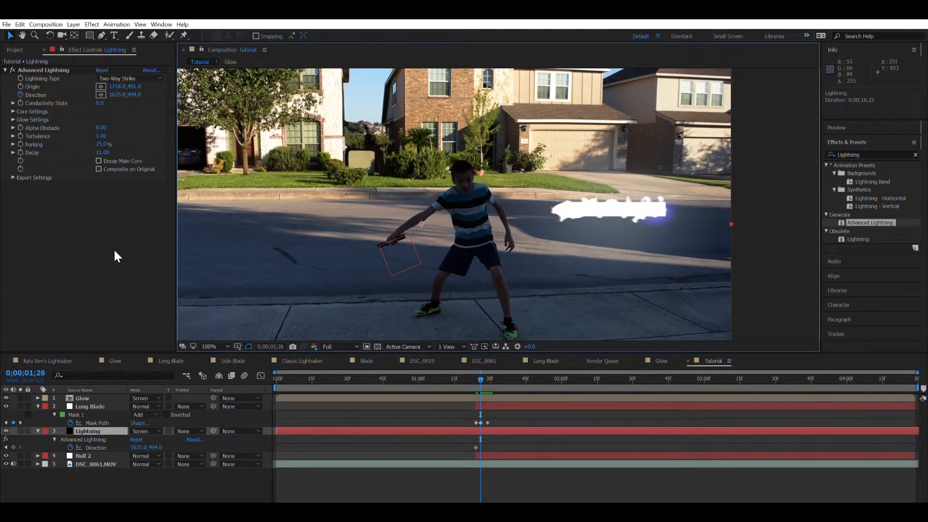
click(48, 69)
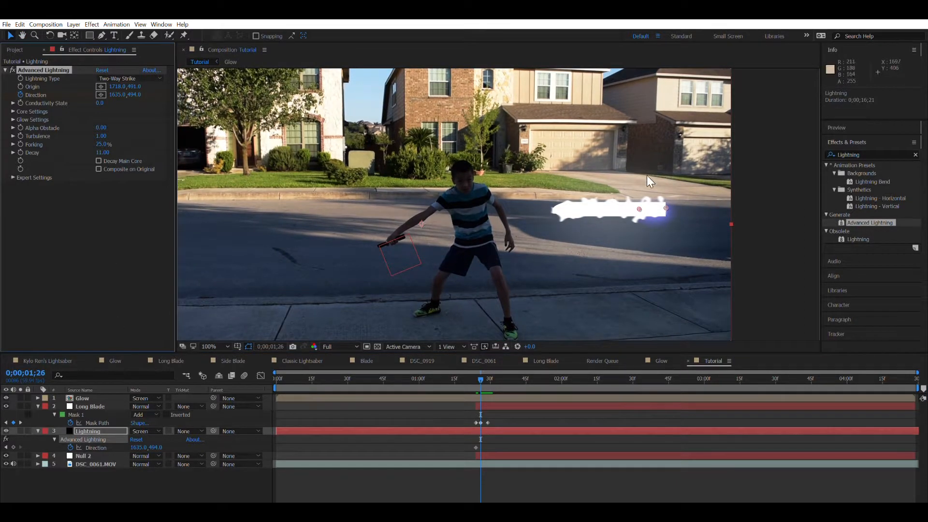
drag(639, 210, 554, 201)
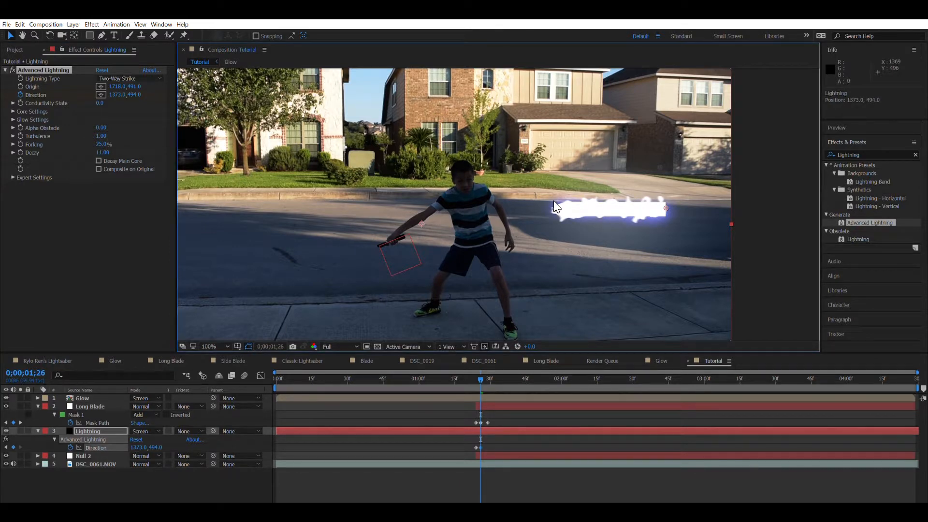
At 0;00;01;29, keyframe the lightning's Direction to 198, 494 at the tip of the fully extended blade and preview it.
click(488, 375)
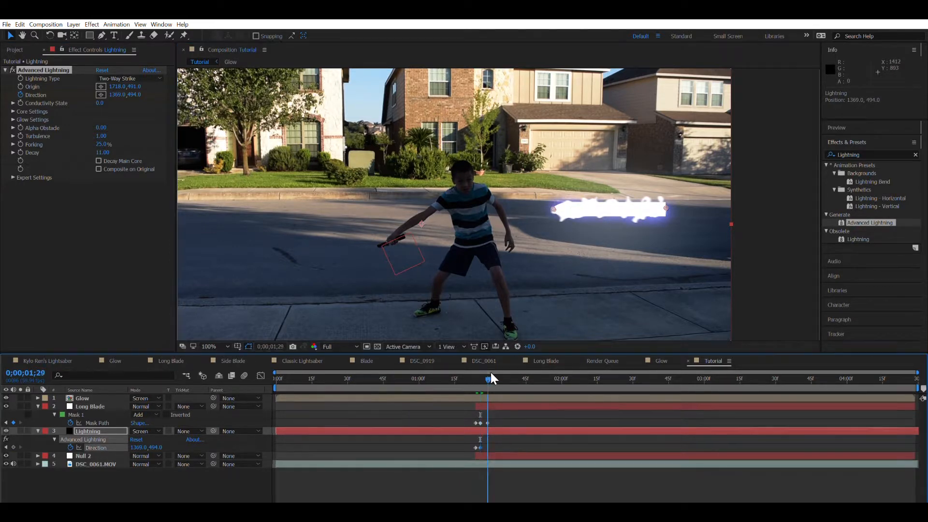
scroll(547, 238, down, 2)
scroll(546, 238, up, 1)
drag(553, 246, 768, 250)
drag(763, 208, 386, 210)
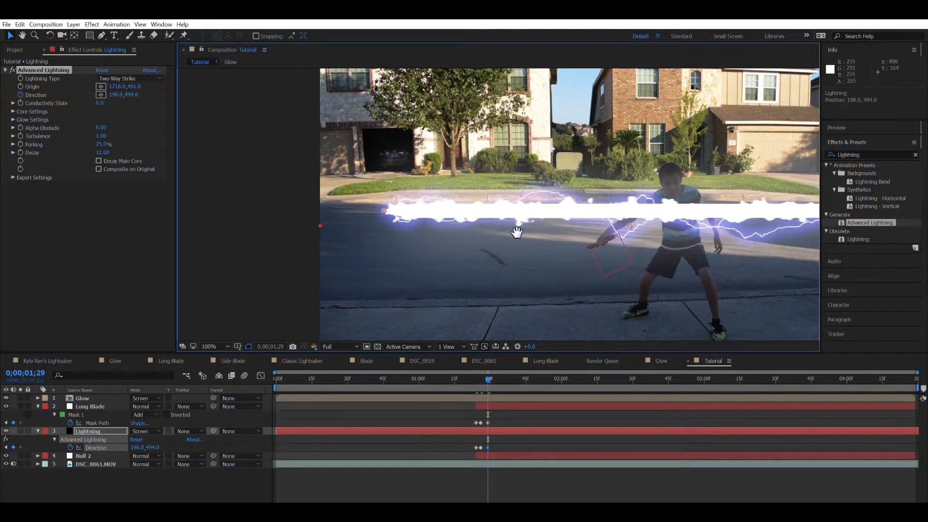
drag(616, 207, 417, 228)
key(space)
key(space)
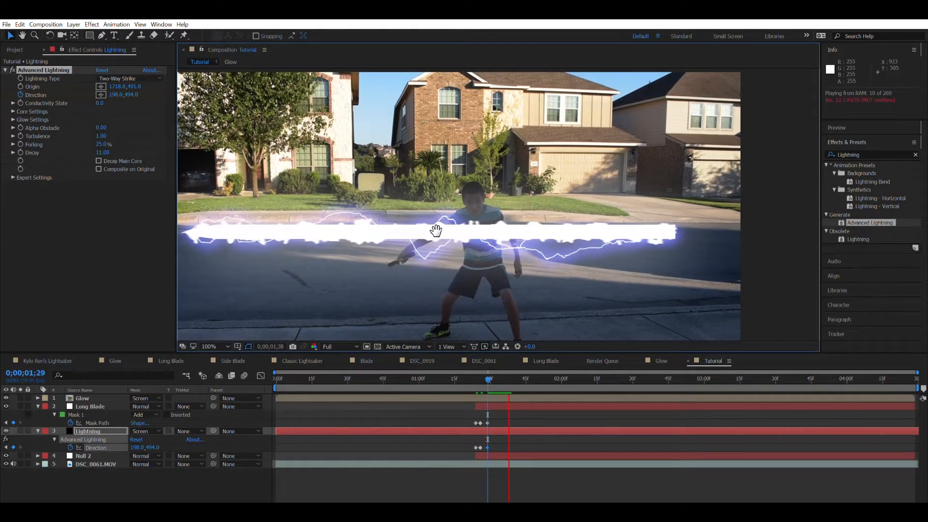
click(477, 378)
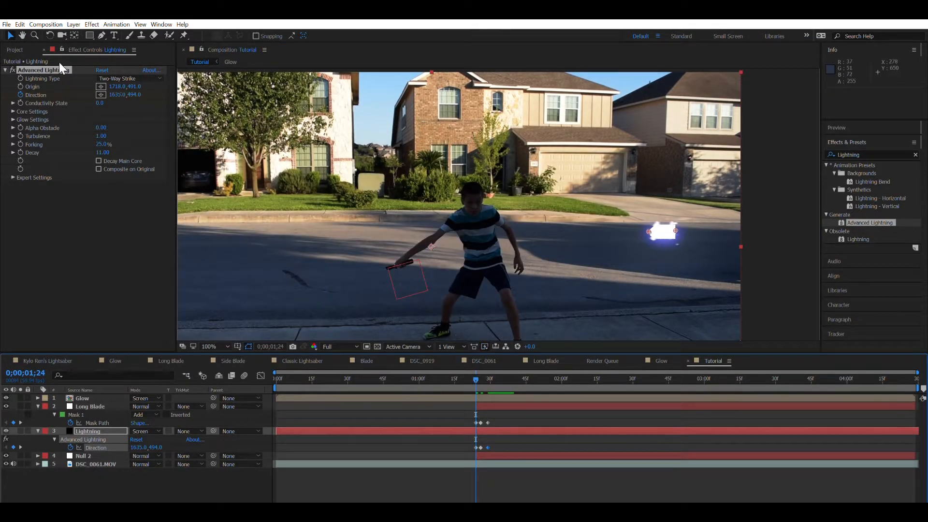
On the fully extended blade, set the lightning's Forking to 55% and Turbulence to 0.37, and lower its Decay.
click(498, 369)
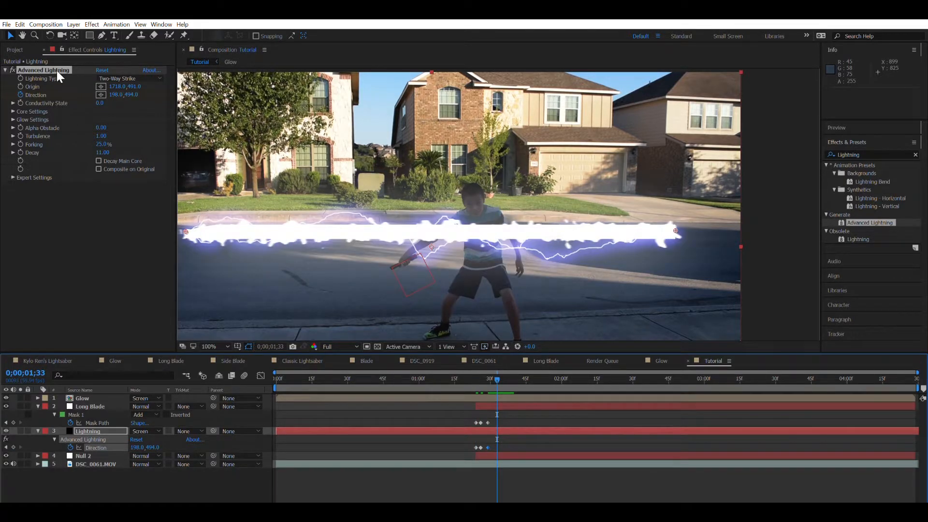
drag(103, 153, 365, 92)
drag(482, 67, 84, 270)
drag(111, 143, 85, 175)
drag(102, 136, 19, 360)
click(110, 142)
click(111, 130)
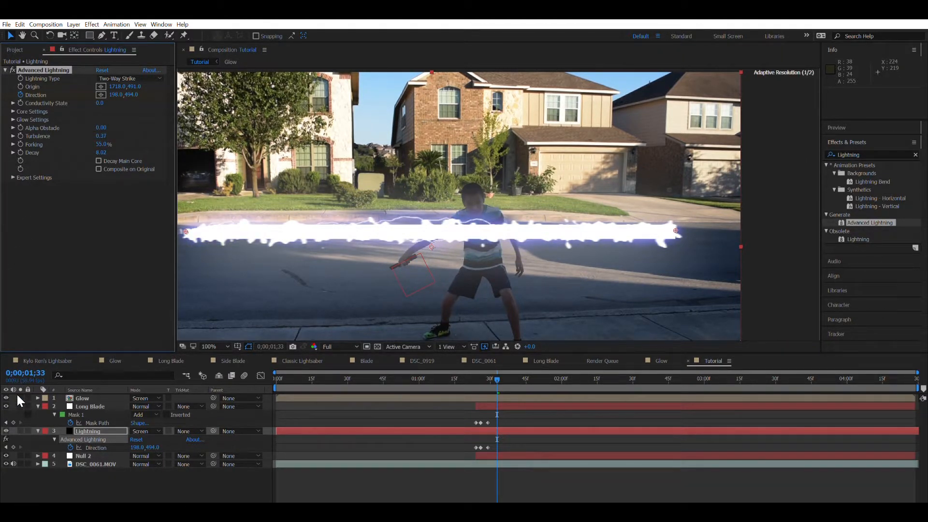
Preview the lightning around the blade and refine its Turbulence to 0.35.
drag(17, 393, 42, 385)
key(space)
key(space)
drag(102, 136, 88, 146)
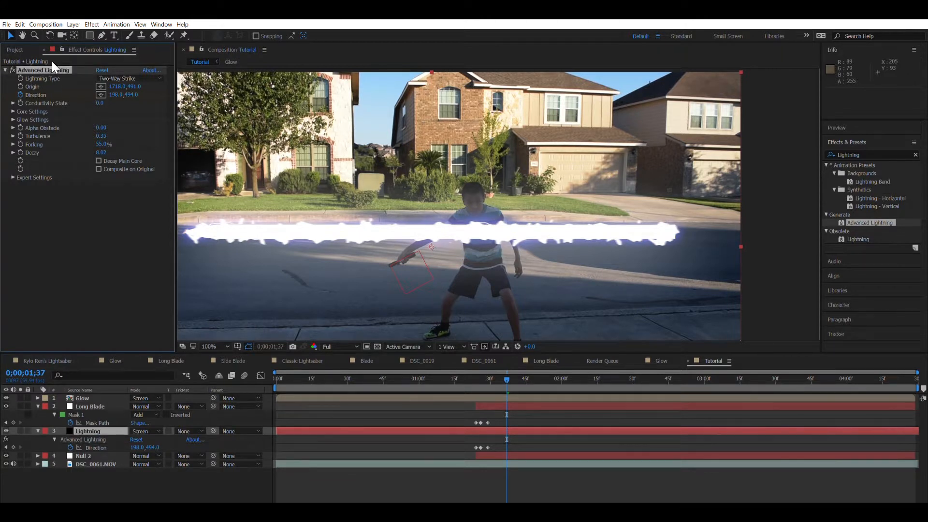
Animate the lightning's Conductivity State with the expression time*2500 and check the motion across the ignition frames.
alt+click(21, 103)
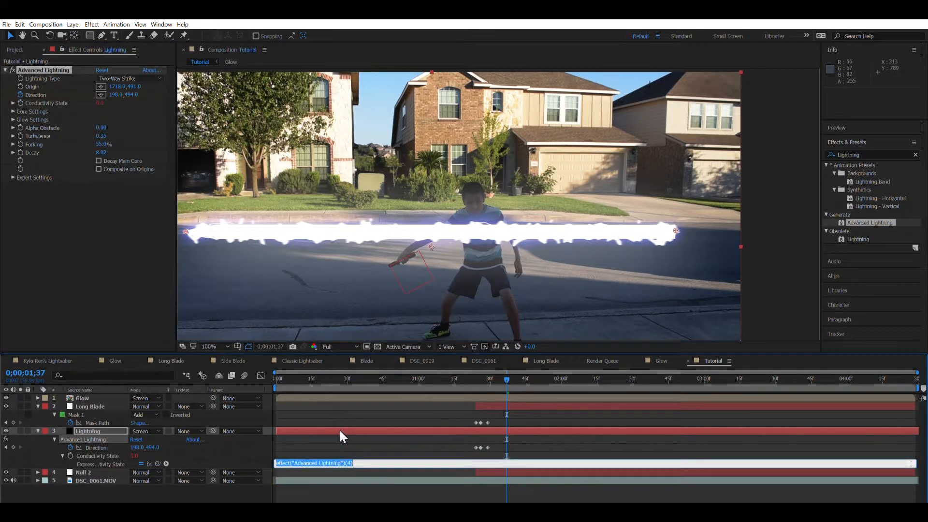
key(BackSpace)
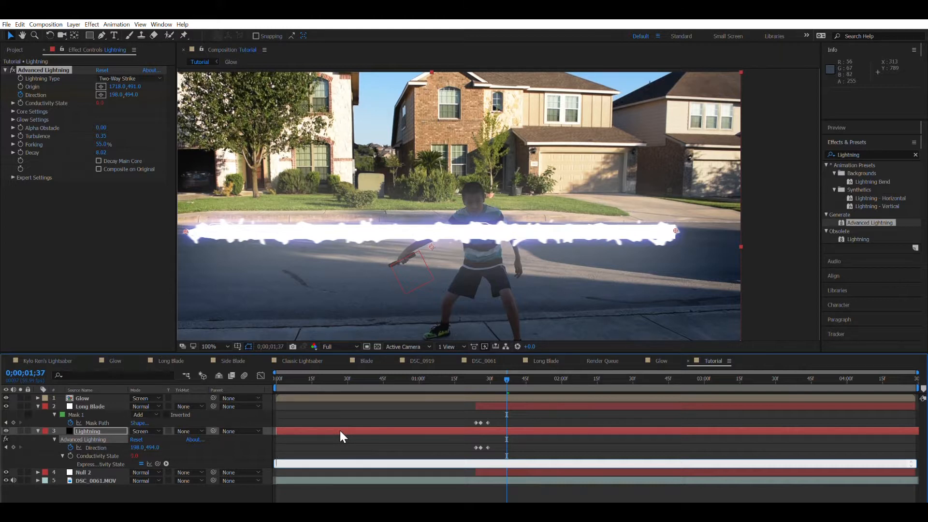
text(time*2500)
click(424, 431)
click(482, 371)
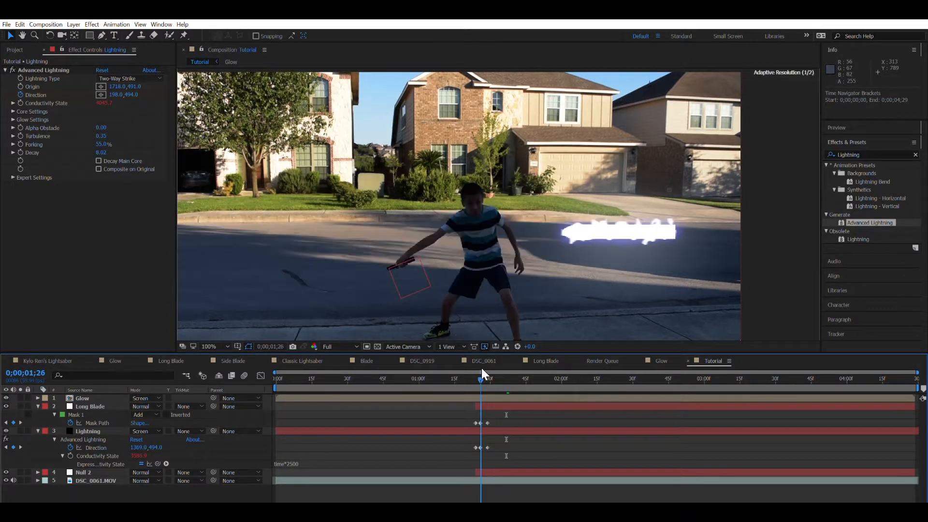
drag(508, 371, 511, 371)
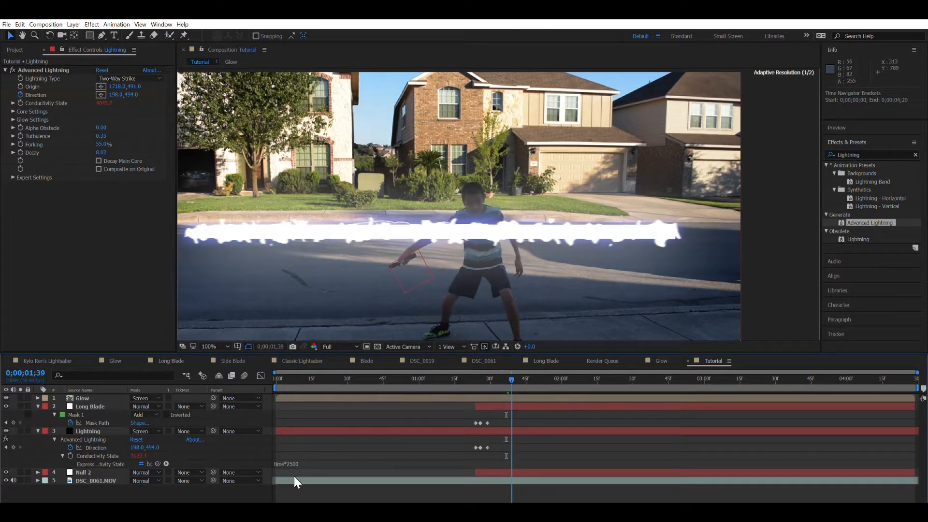
Change the Conductivity State expression to time*30 and preview the ignition from 0;00;01;24.
click(320, 463)
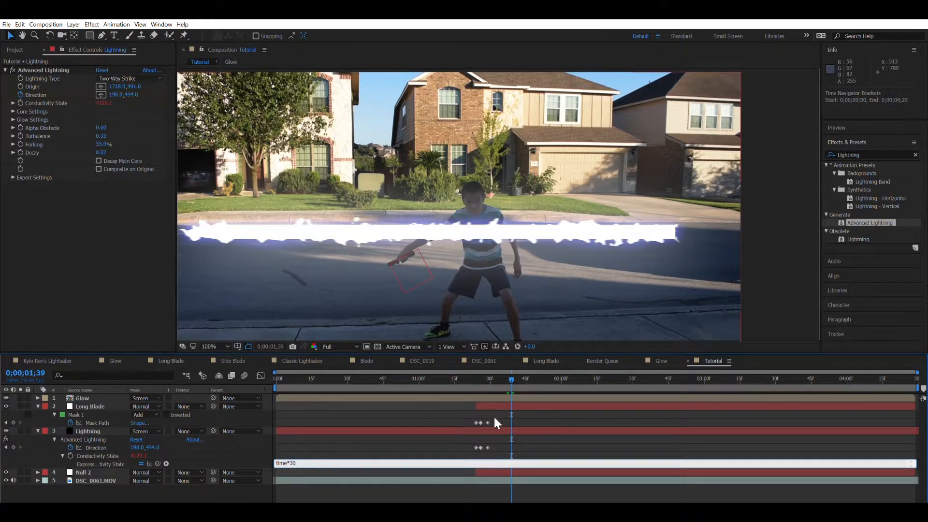
text(30)
click(530, 428)
click(477, 375)
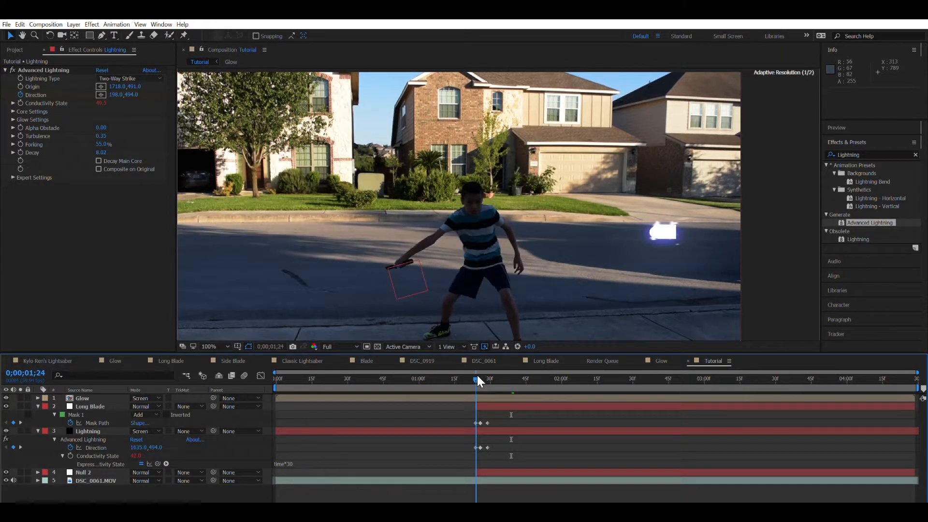
key(space)
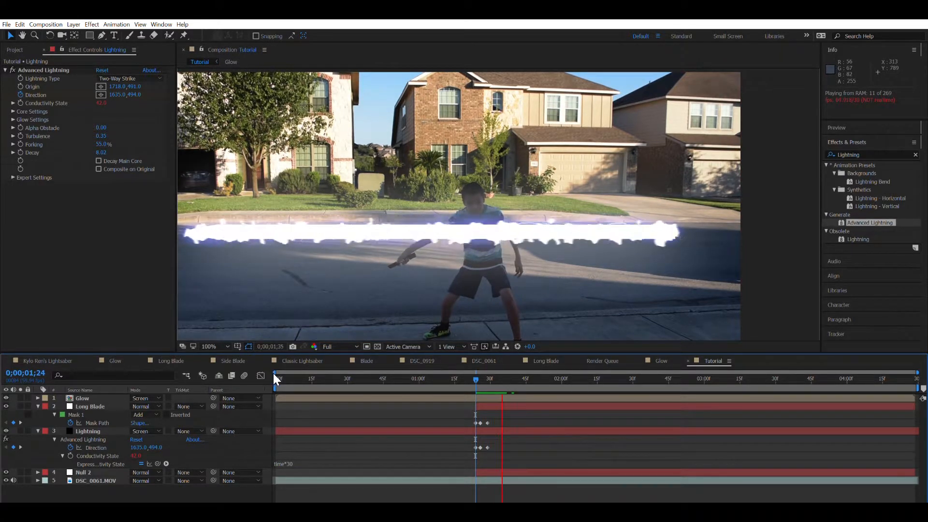
key(space)
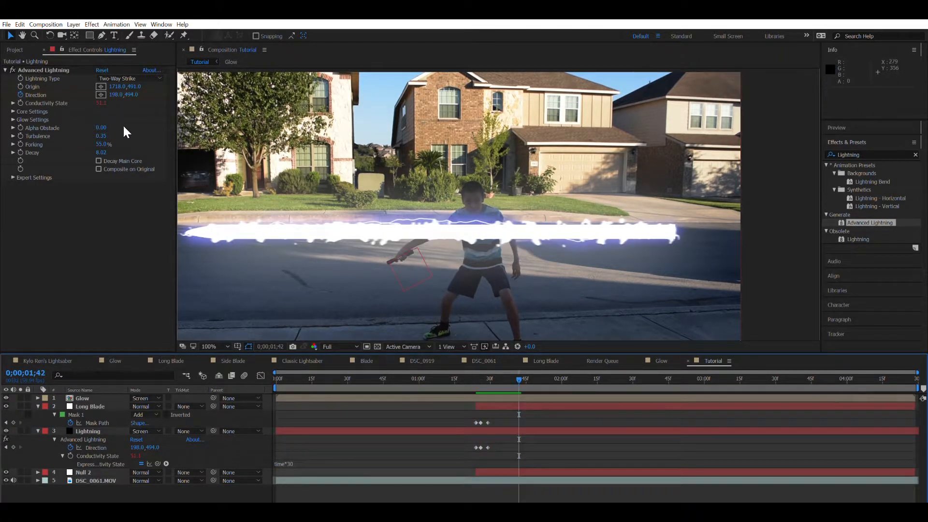
Reduce the lightning's Turbulence to 0.26, preview it, and return to 0;00;01;24.
drag(103, 136, 68, 141)
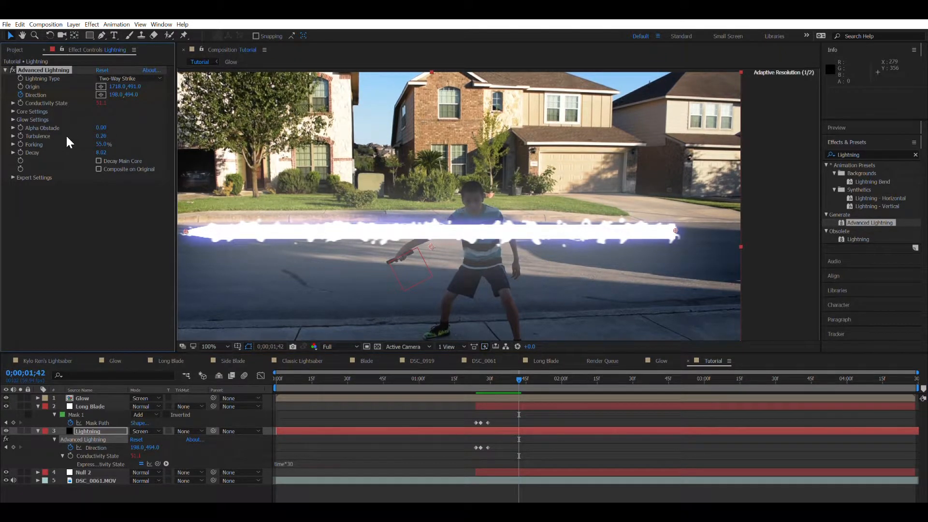
key(space)
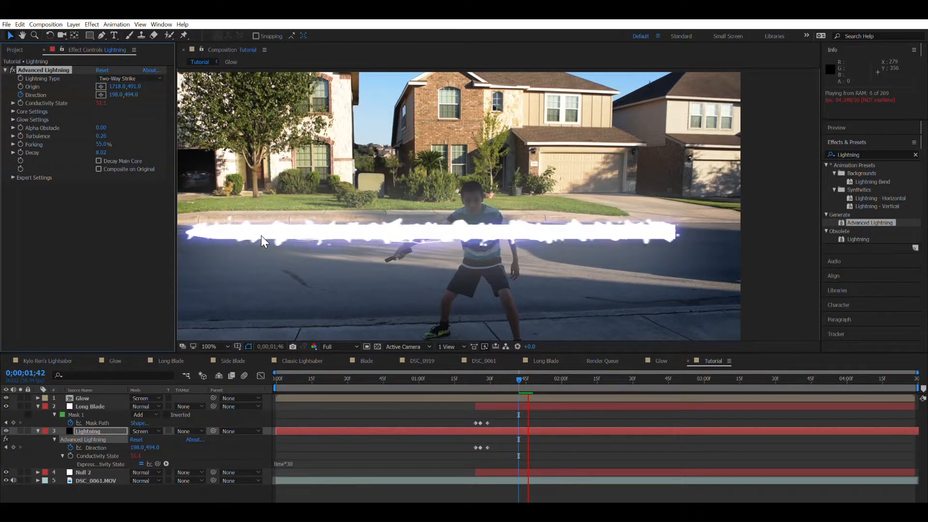
click(474, 376)
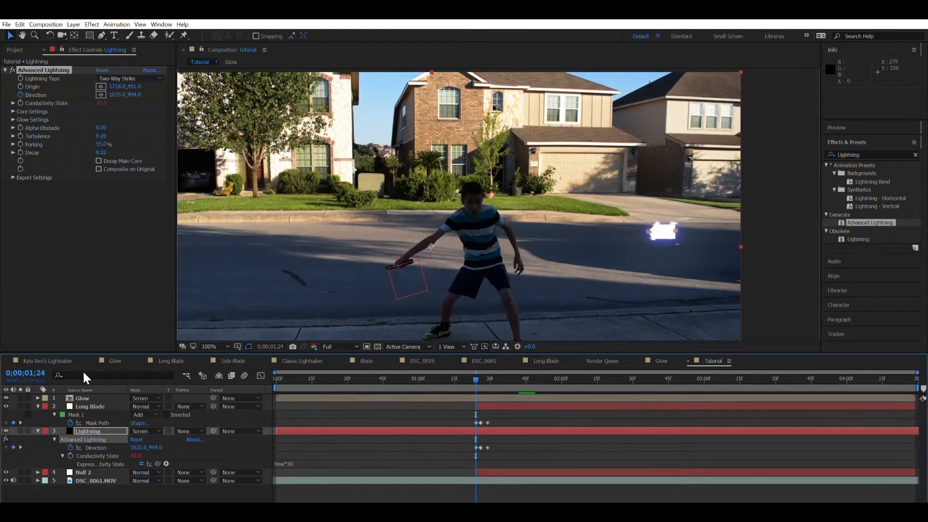
Precompose the Glow, Long Blade and Lightning layers as Long and set the precomp's blending mode to Screen.
key(u)
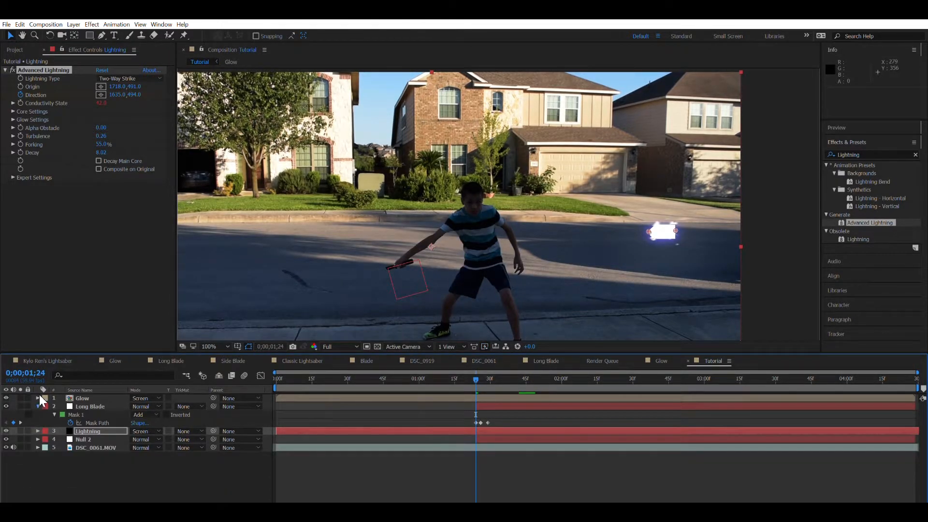
click(38, 407)
click(99, 439)
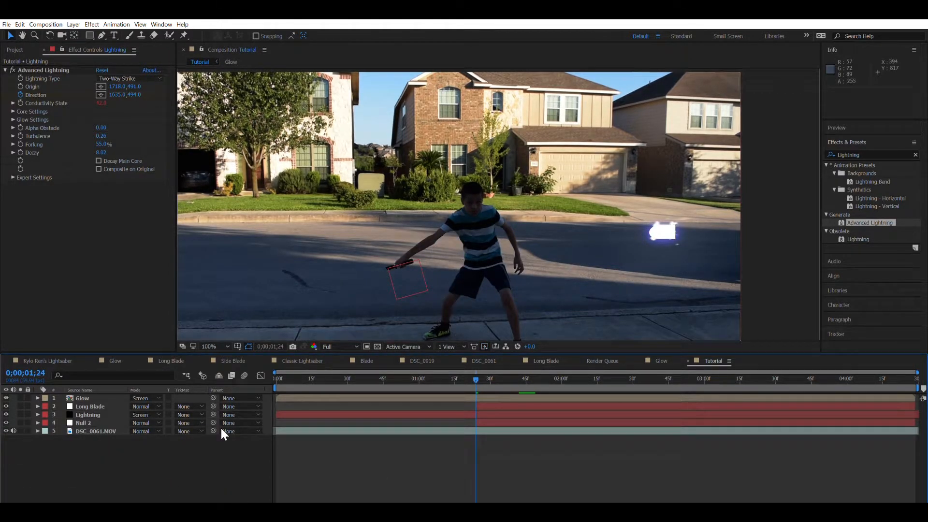
click(83, 398)
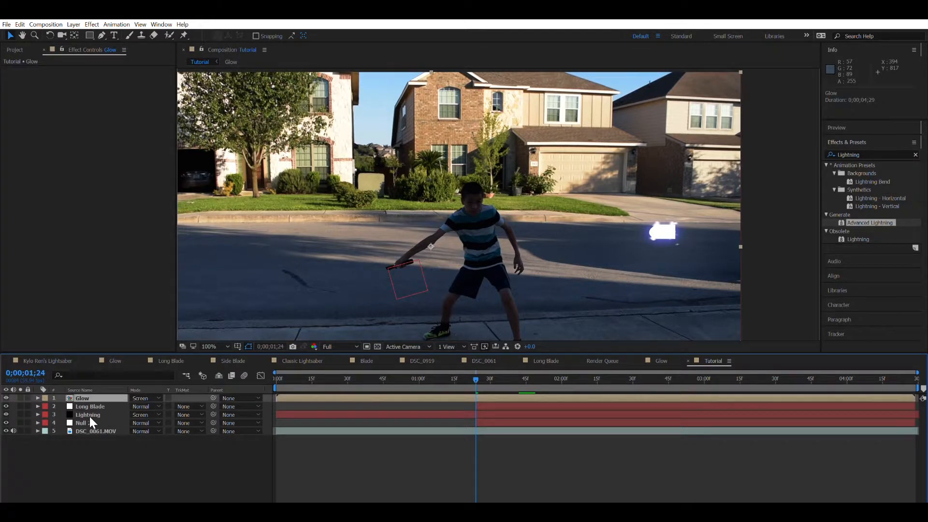
shift+click(91, 414)
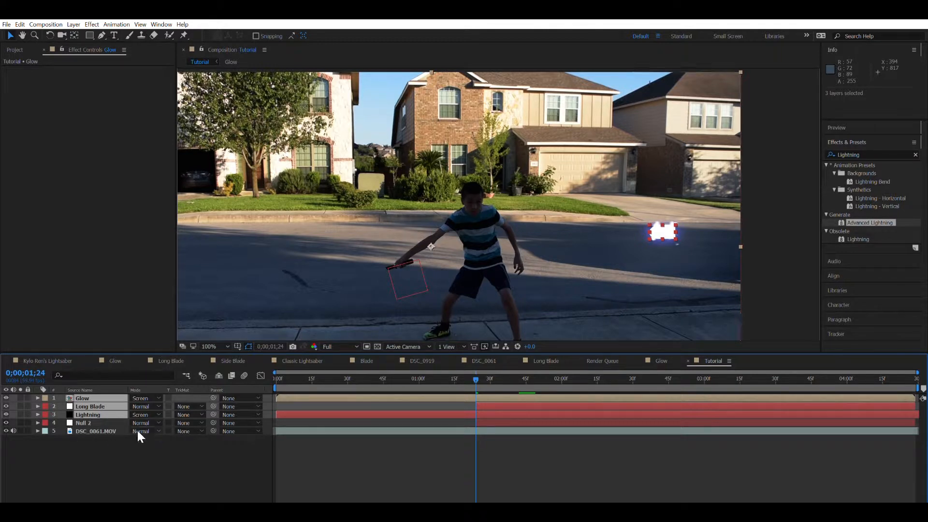
key(ctrl+shift+c)
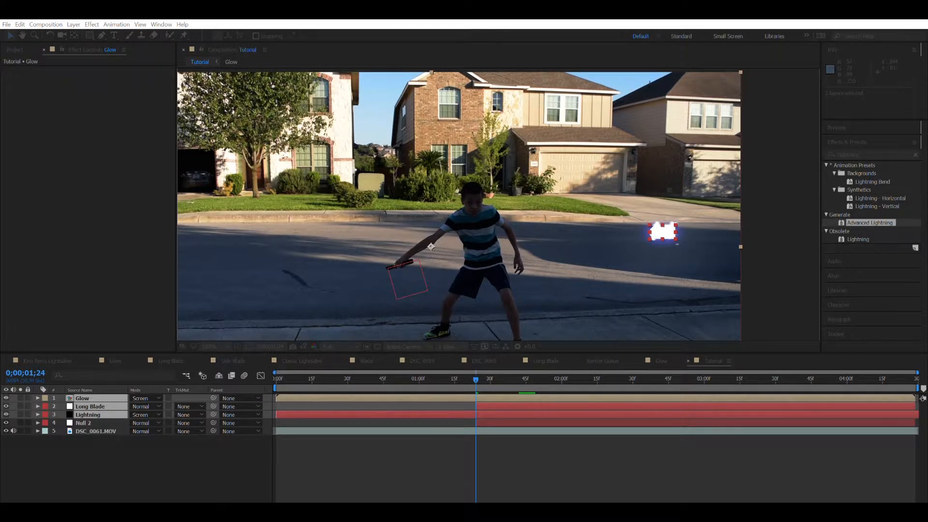
key(Return)
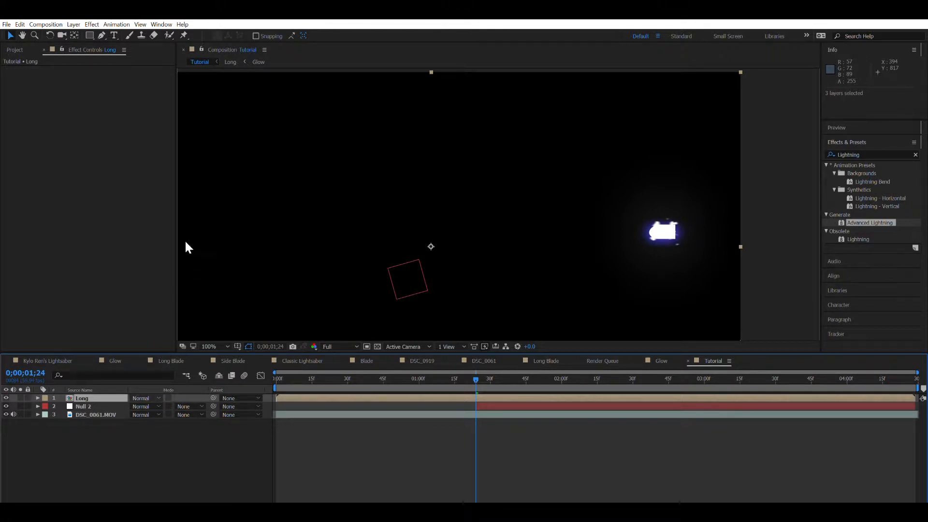
click(155, 210)
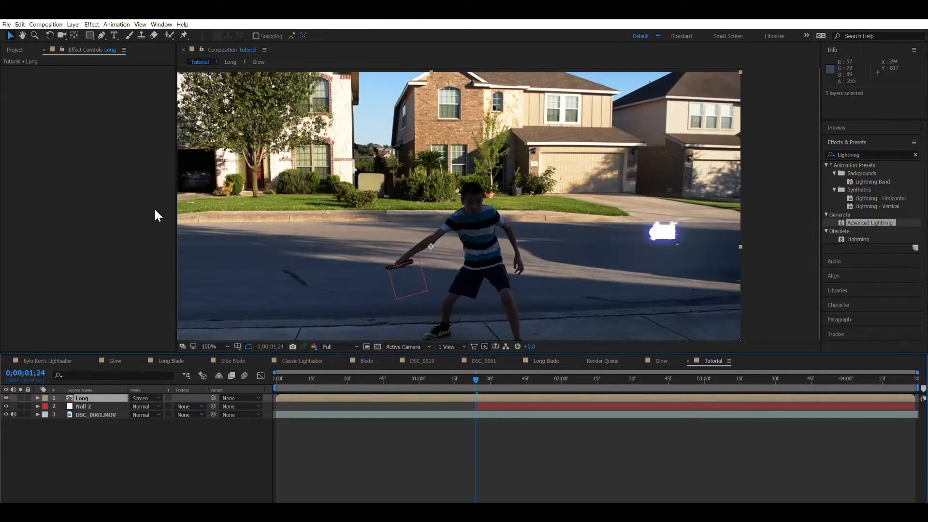
Parent the Long layer to Null 2 and scrub ahead to check that the blade follows the tracked motion.
click(91, 398)
drag(213, 398, 87, 398)
drag(476, 376, 549, 370)
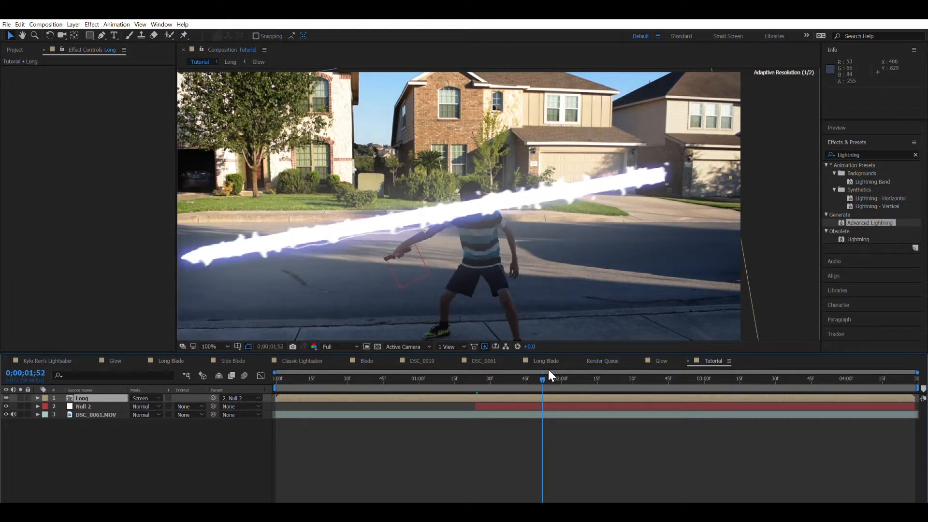
At 0;00;01;54, move the Long layer so the blade's base meets the hilt in the boy's hand.
scroll(566, 266, down, 1)
drag(564, 252, 431, 297)
scroll(431, 297, down, 1)
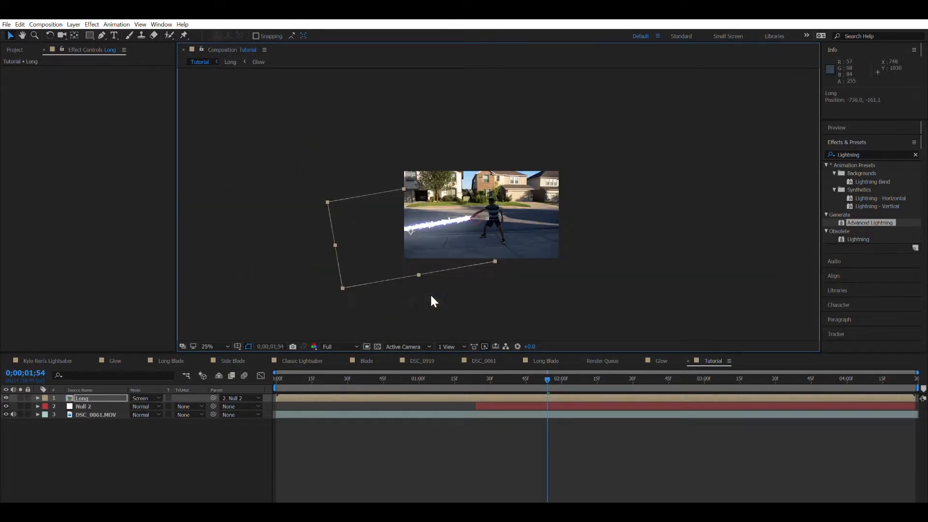
scroll(473, 286, up, 1)
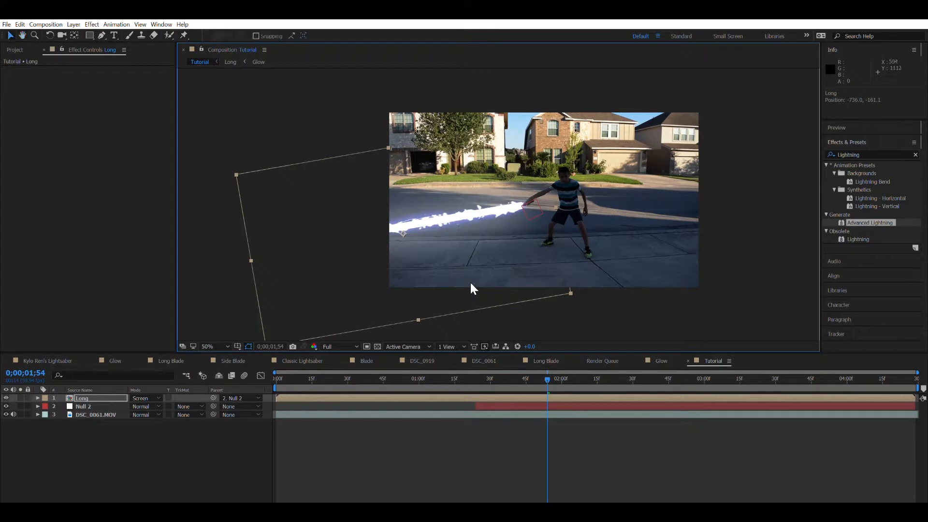
Scale down the Long layer to shorten the blade and realign its base with the hilt.
click(236, 167)
drag(237, 173, 280, 211)
drag(465, 235, 553, 229)
click(372, 240)
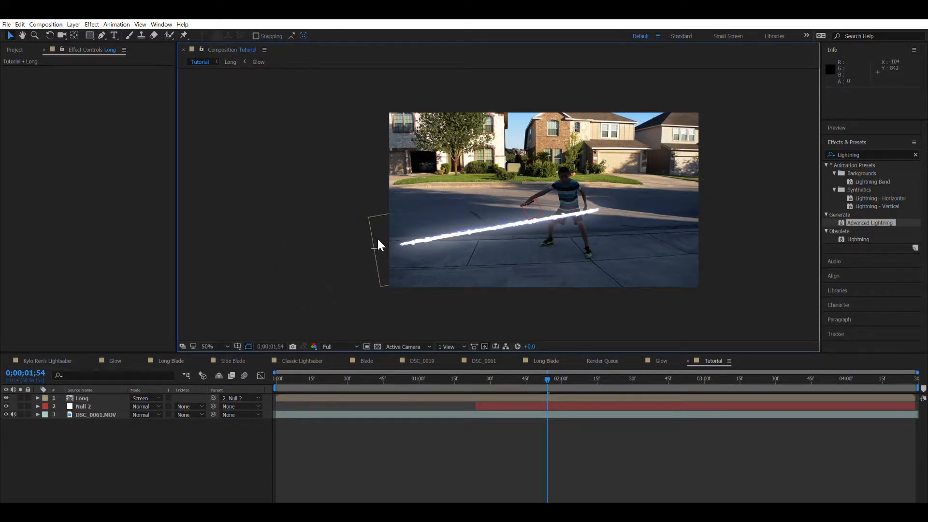
drag(378, 240, 423, 235)
drag(527, 217, 490, 206)
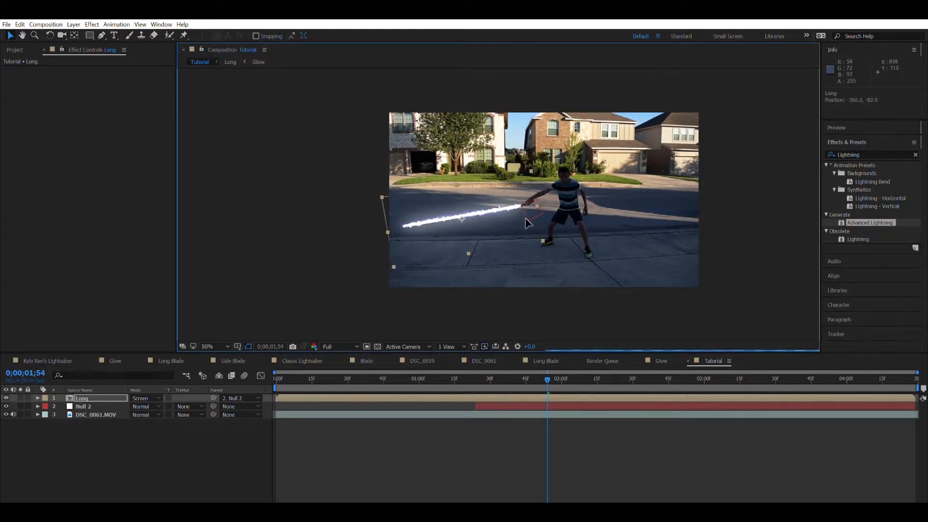
Move the Long layer's anchor point to the blade's base at the hilt, and nudge the layer slightly so the base meets the hilt.
key(r)
key(period)
key(period)
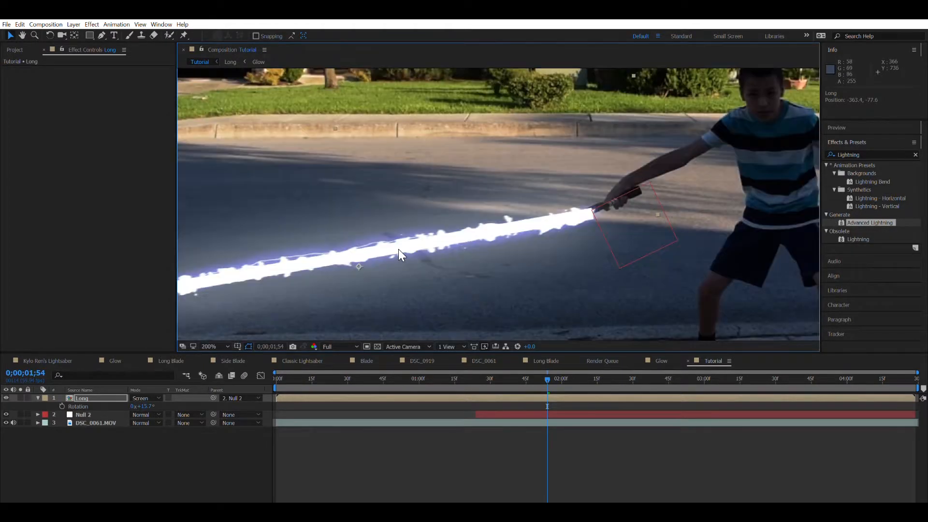
key(y)
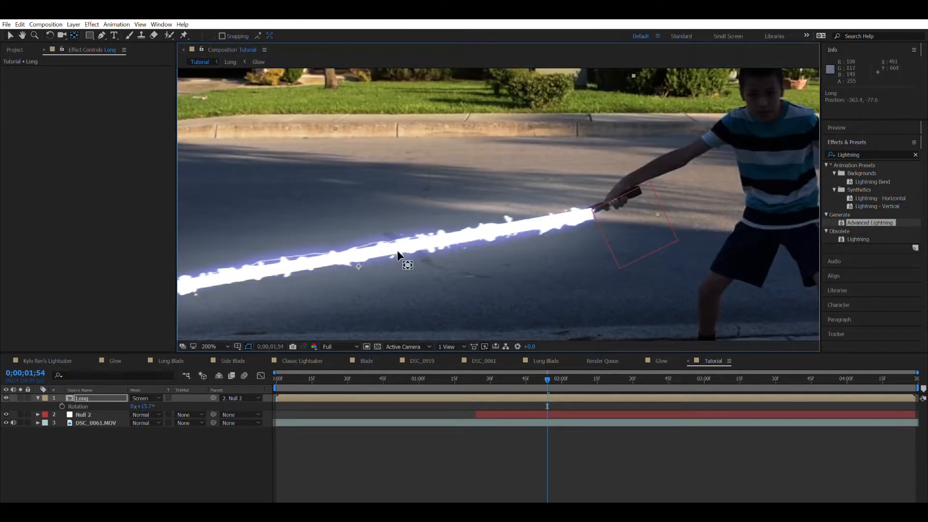
drag(359, 267, 594, 205)
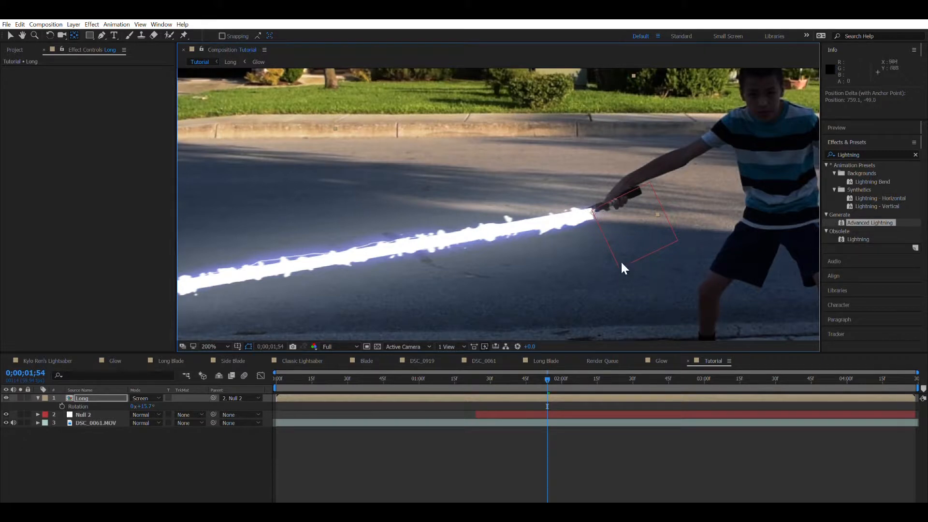
key(v)
mouse_move(616, 275)
mouse_down()
mouse_move(597, 268)
mouse_move(612, 279)
mouse_up()
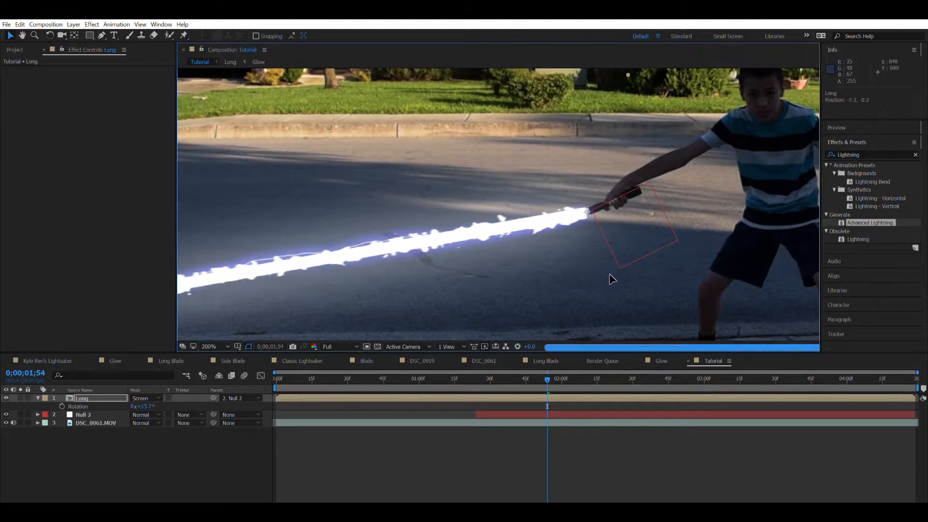
Rotate the Long layer about its base to 3.9° so the blade lines up with the hilt's angle.
key(r)
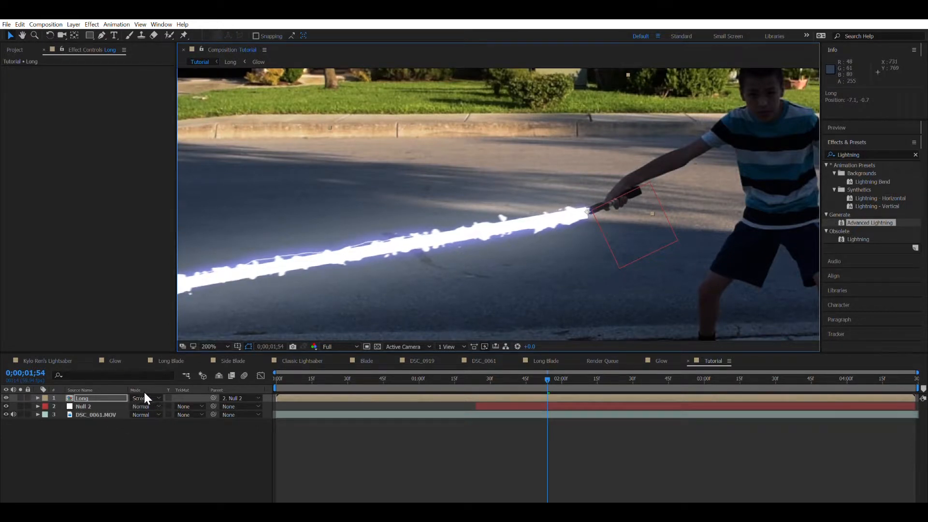
key(r)
drag(148, 404, 181, 393)
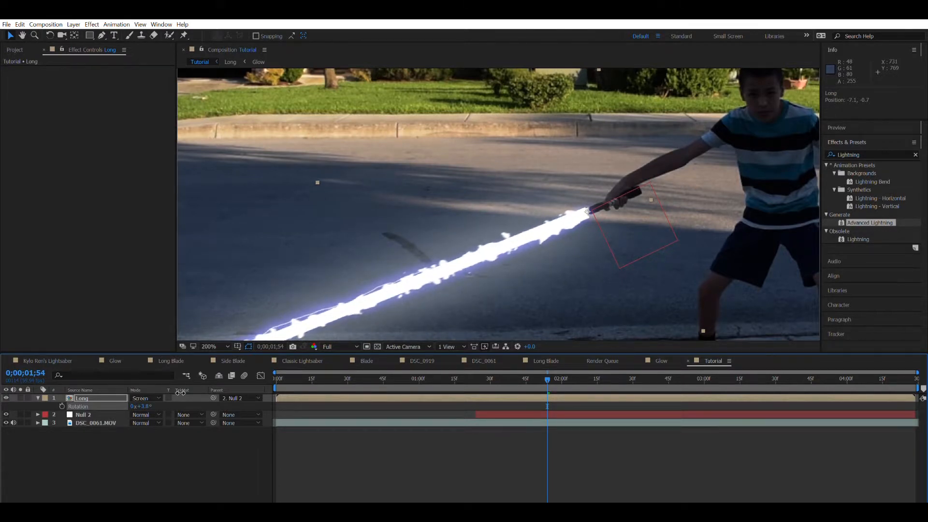
drag(181, 393, 182, 393)
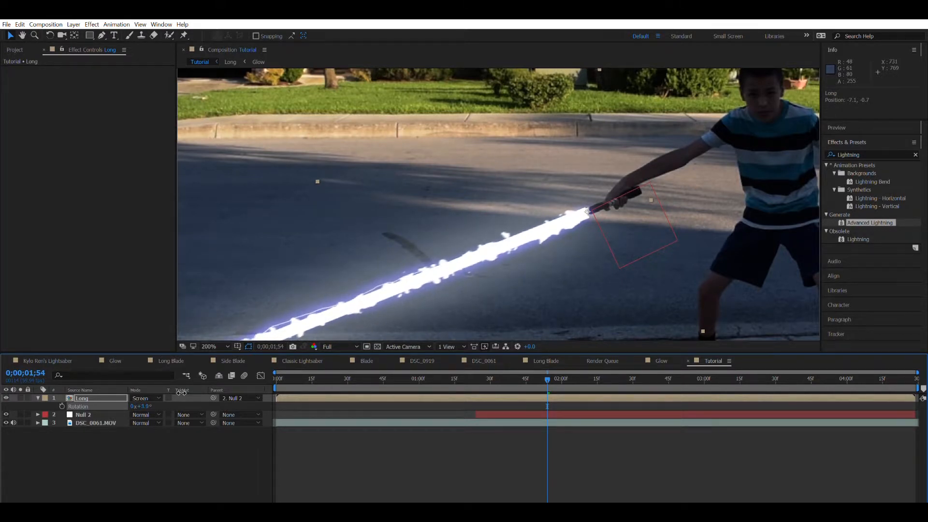
scroll(411, 234, down, 1)
click(249, 254)
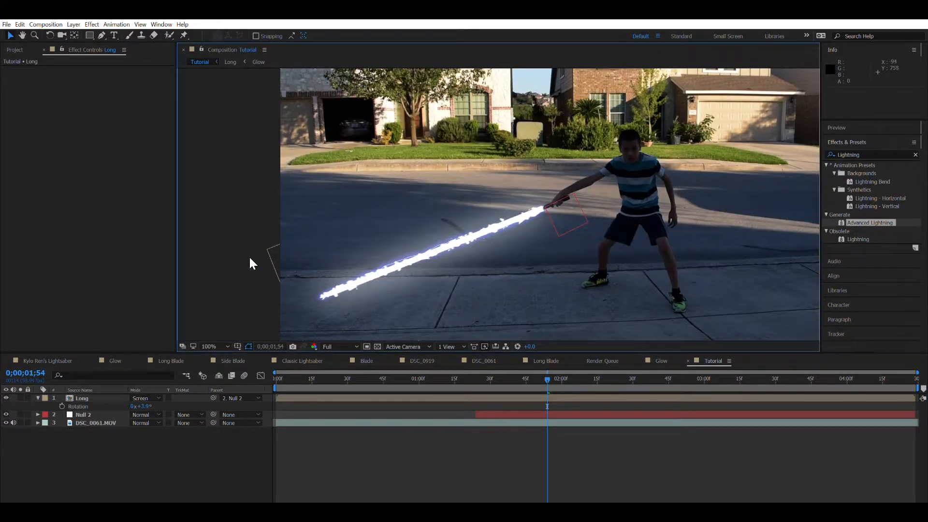
click(388, 211)
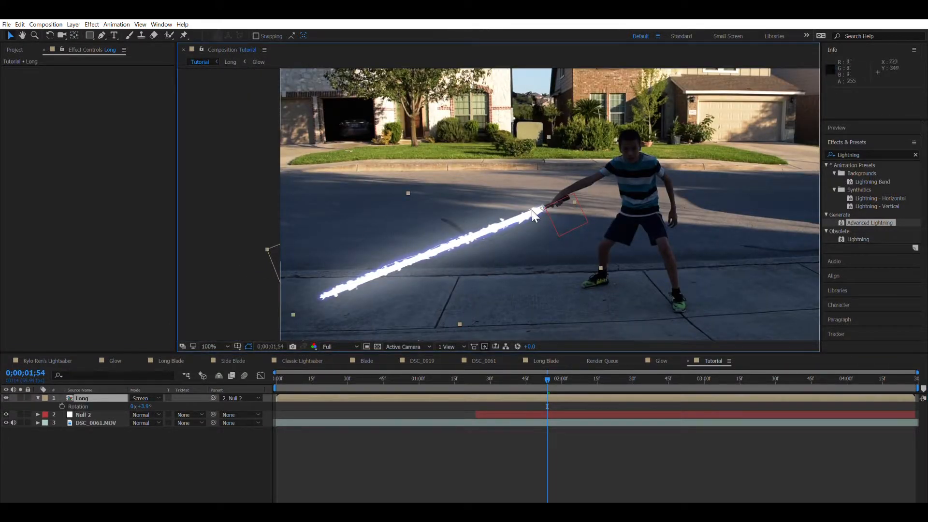
In the Glow composition nested in Long, set the fourth Long Blade layer's mask feather to 199 pixels and return to the Tutorial composition.
click(661, 360)
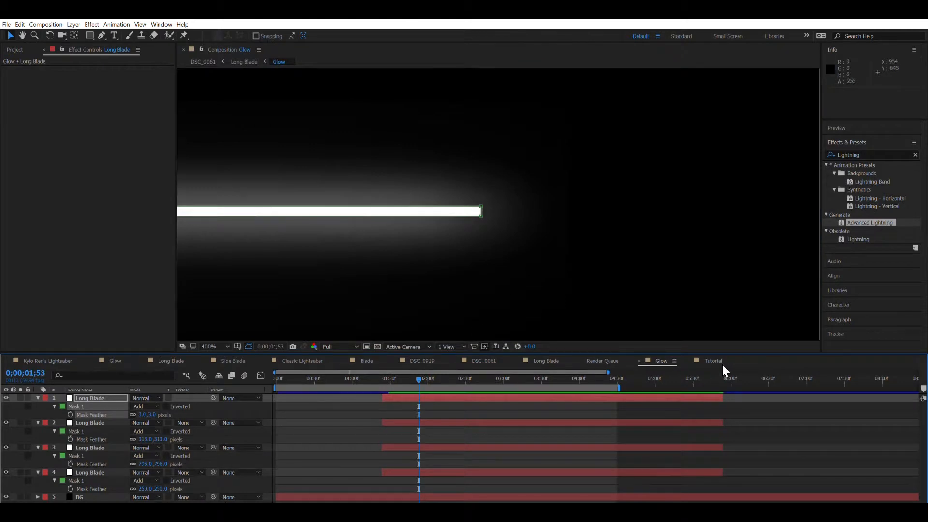
click(696, 361)
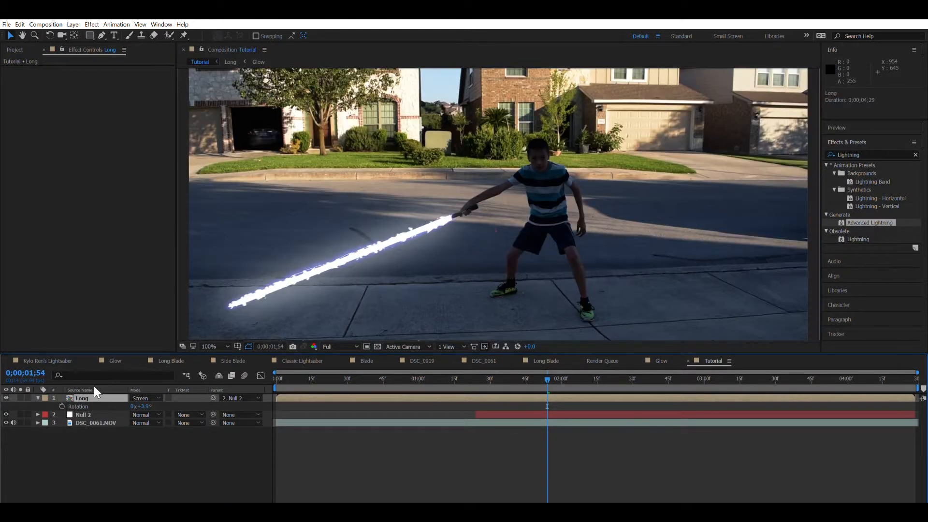
double_click(94, 396)
double_click(89, 396)
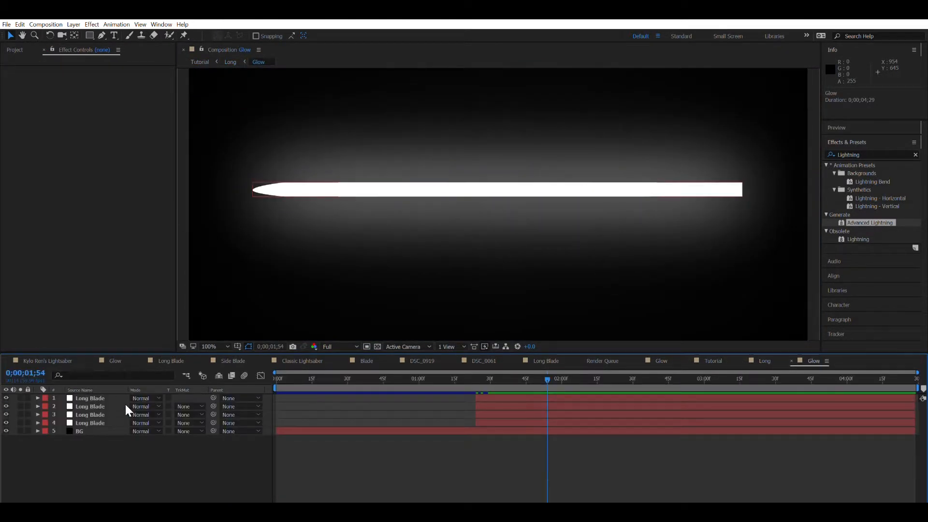
click(89, 423)
key(f)
drag(150, 439, 0, 488)
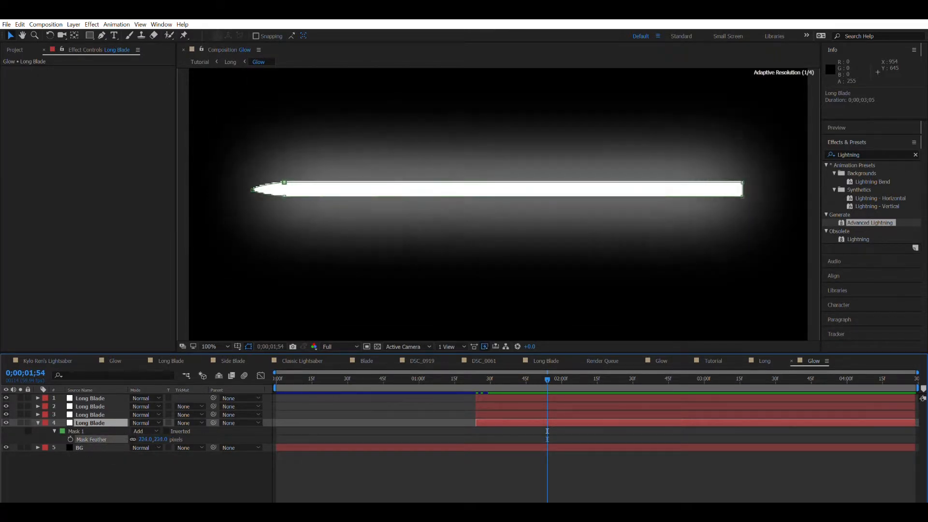
click(764, 361)
click(710, 361)
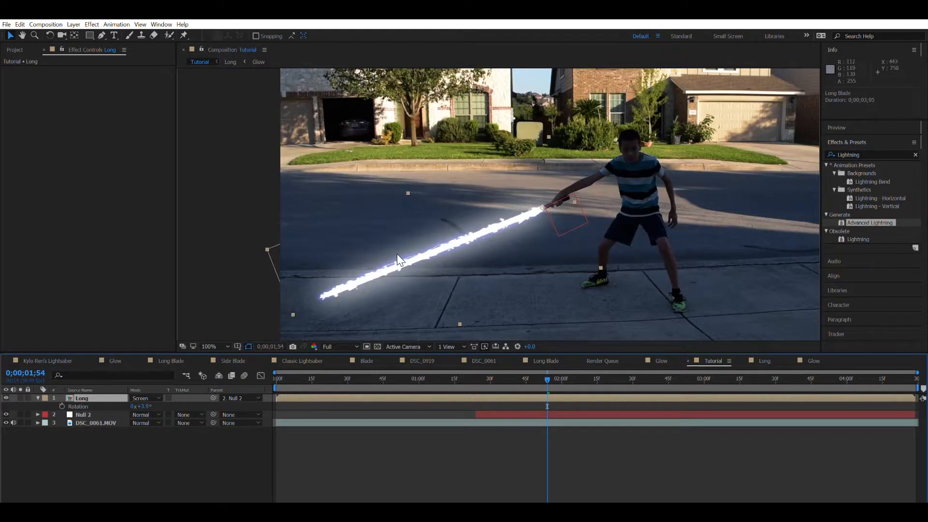
Scale the Long layer to 35% by 30% to make the blade shorter and thinner.
click(245, 276)
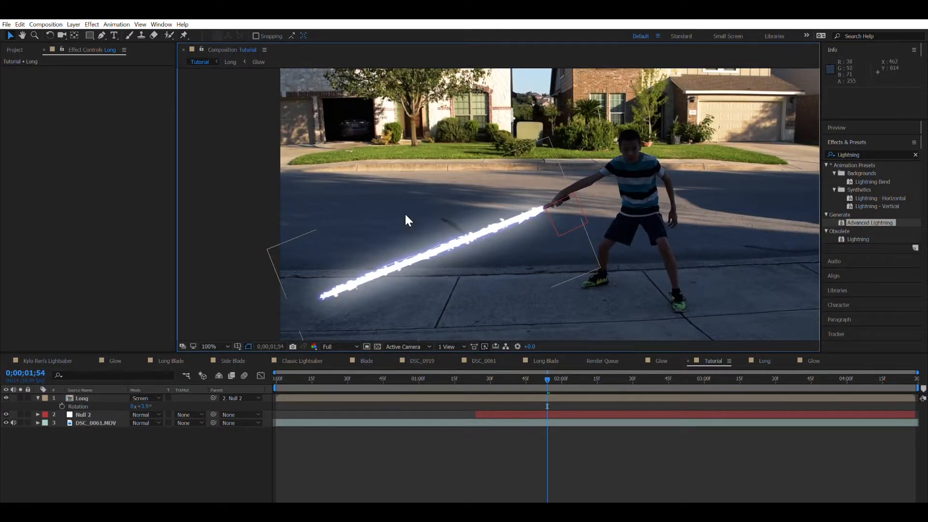
key(.)
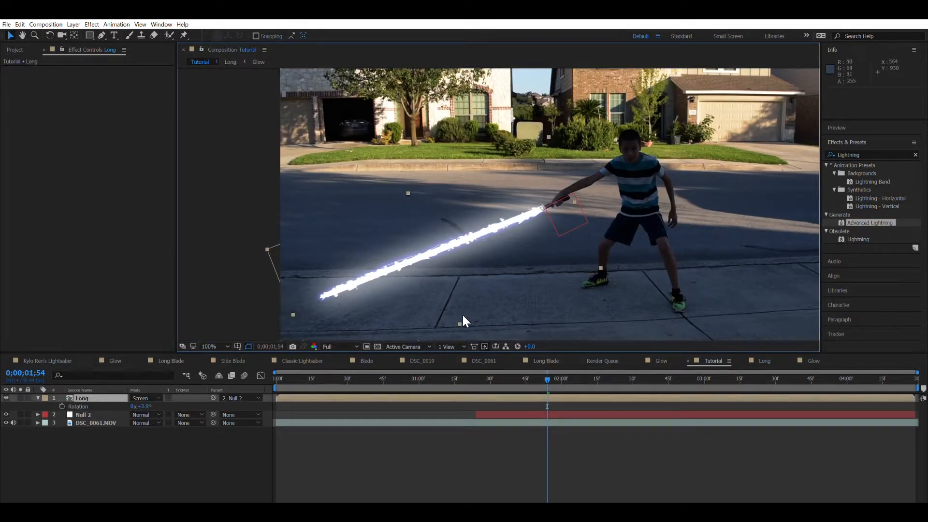
click(462, 313)
key(ctrl+z)
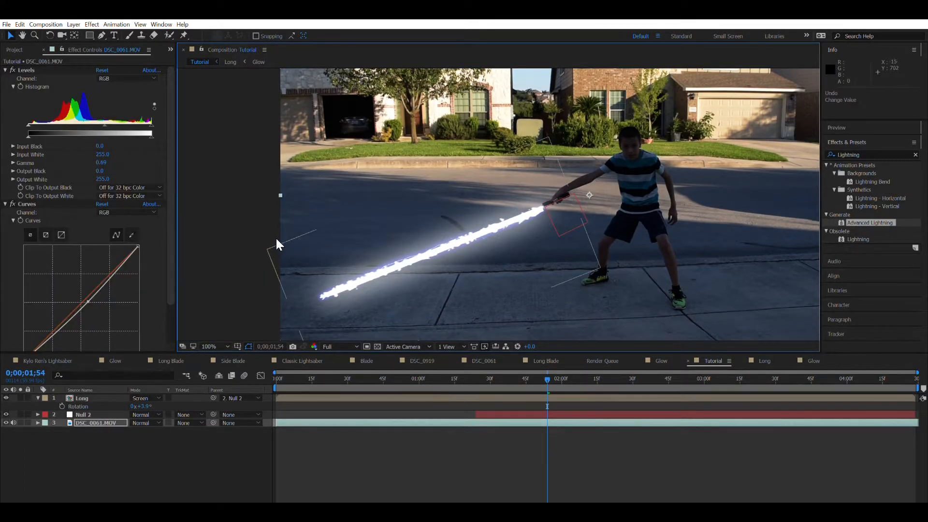
click(276, 246)
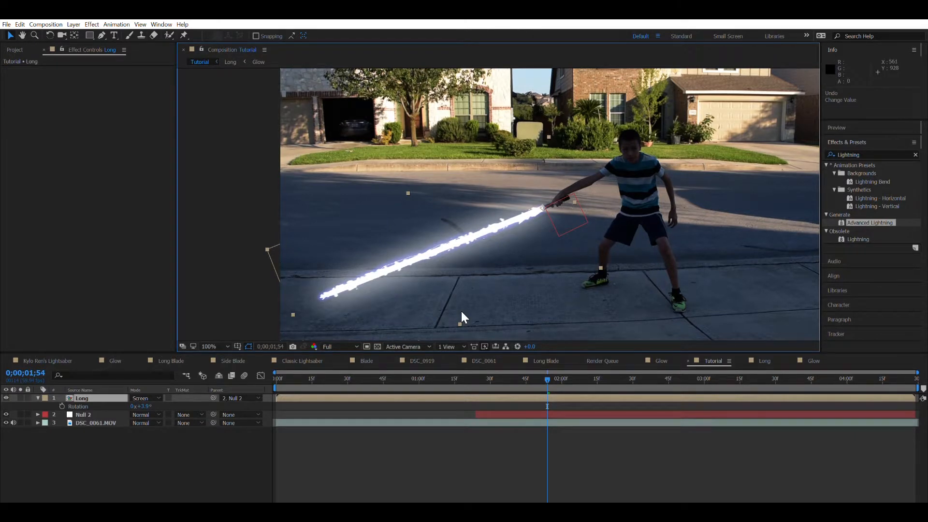
drag(460, 322, 457, 301)
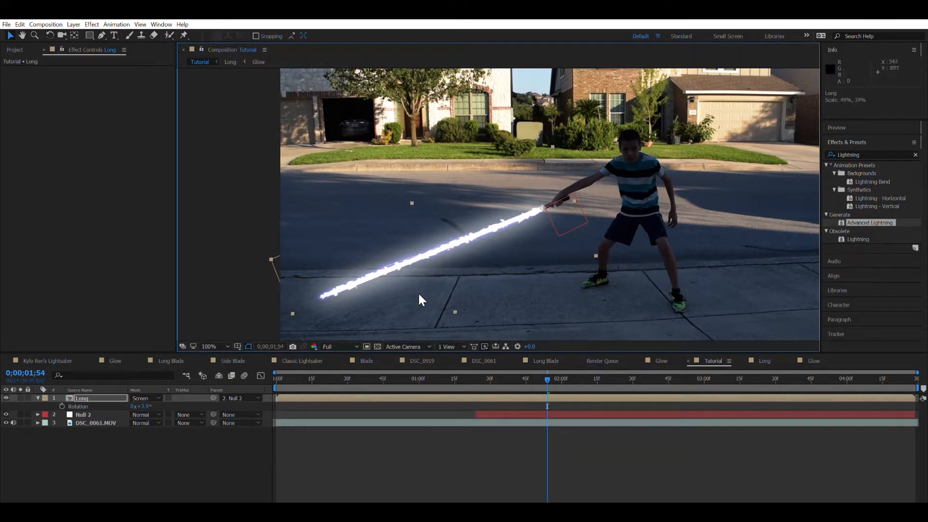
drag(296, 303, 382, 274)
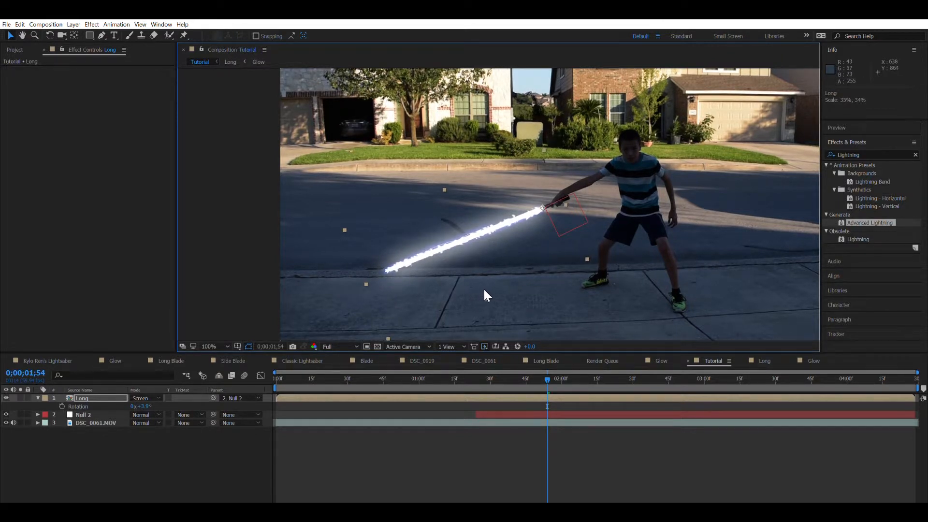
drag(486, 290, 479, 288)
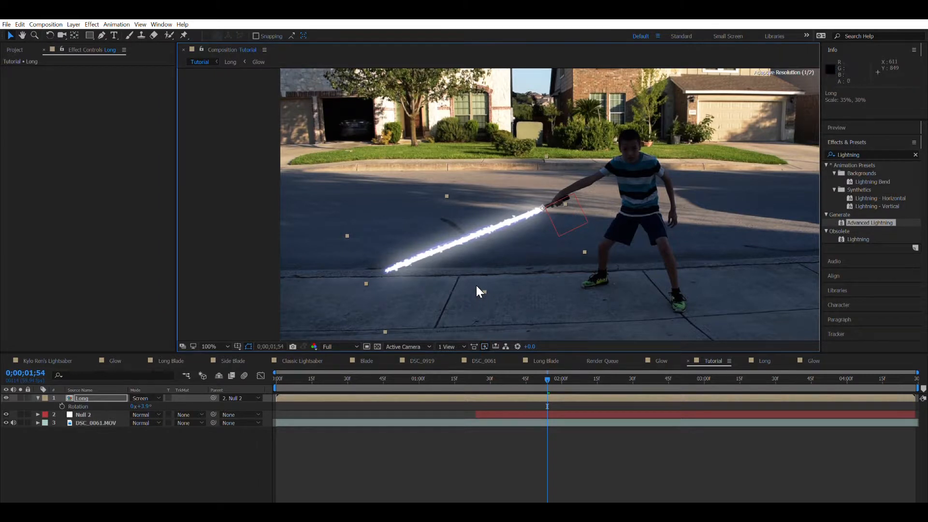
click(245, 254)
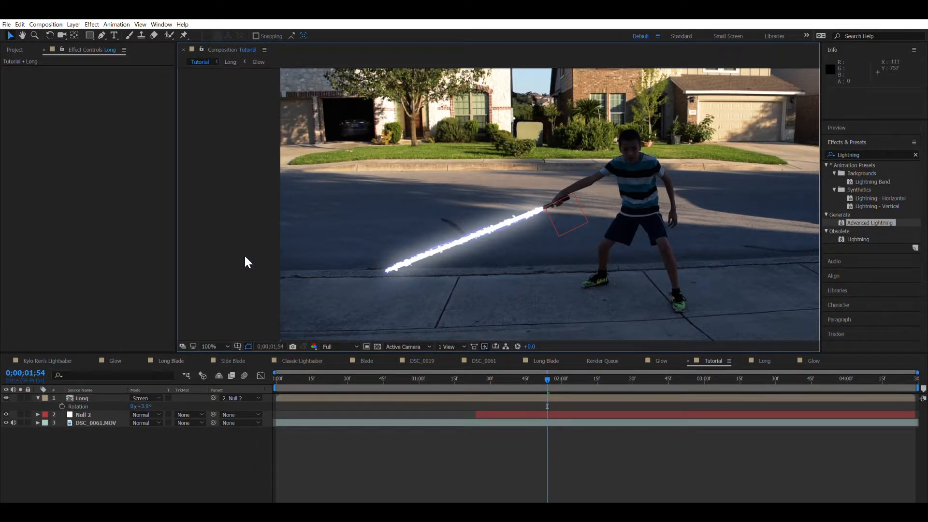
Preview the shot from 0;00;01;24 and examine close up how the blade's base sits against the hilt.
click(475, 379)
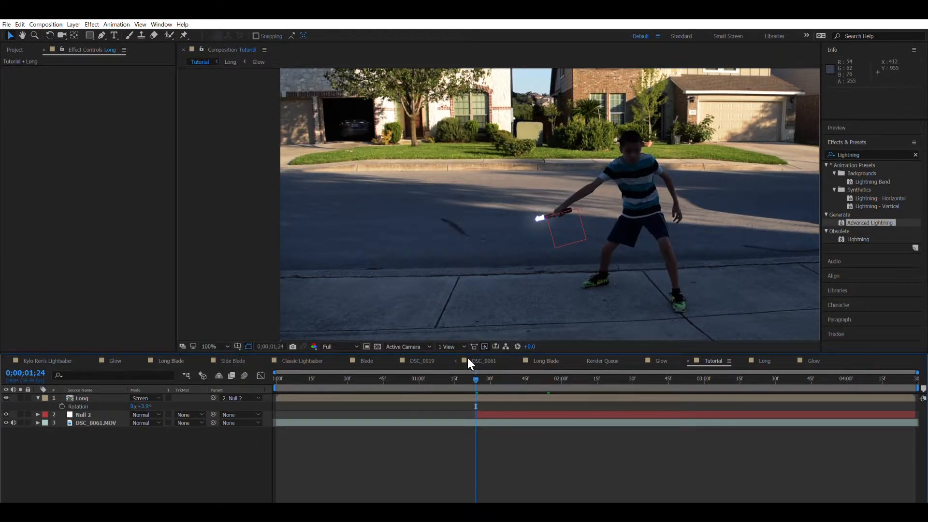
key(space)
key(period)
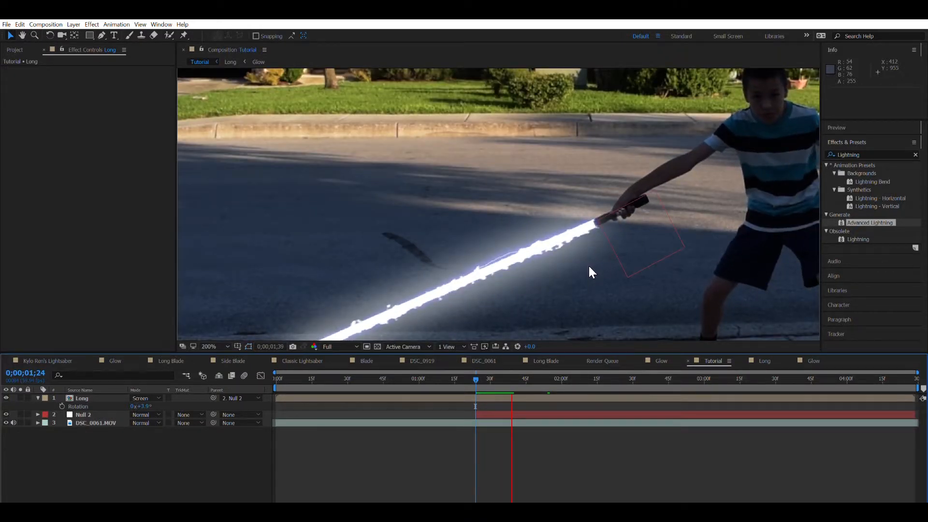
key(space)
key(period)
drag(598, 267, 363, 268)
key(period)
drag(394, 240, 425, 186)
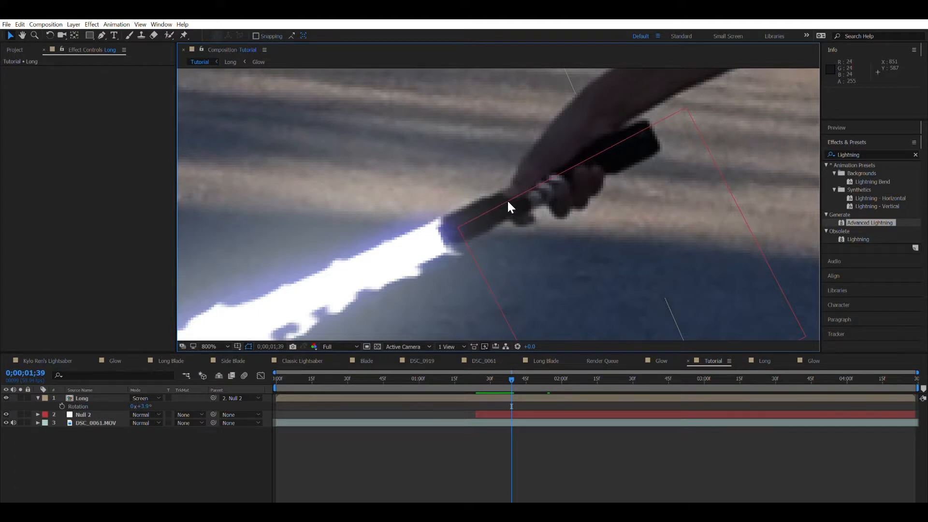
scroll(506, 203, down, 3)
drag(507, 203, 594, 182)
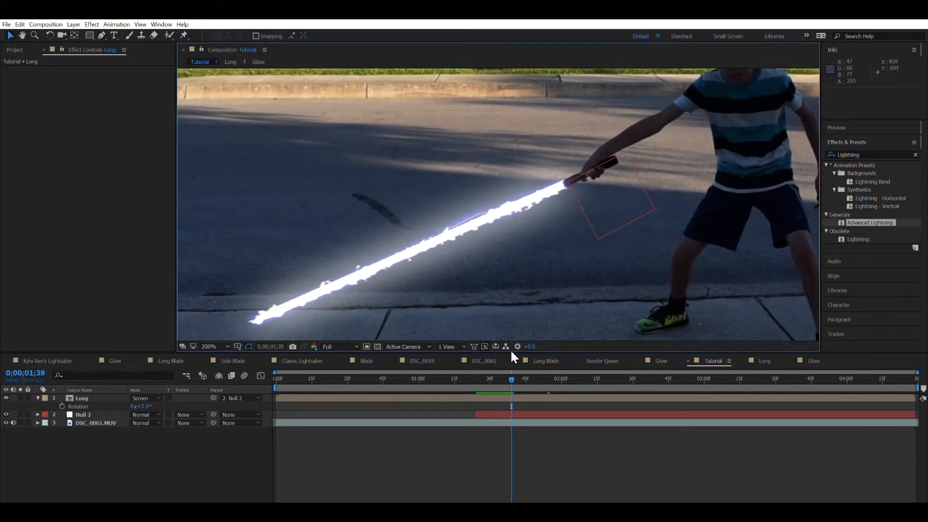
Scrub between the blade's ignition and 0;00;02;05 to check that it follows the hilt, ending at 0;00;01;48.
drag(479, 377, 573, 387)
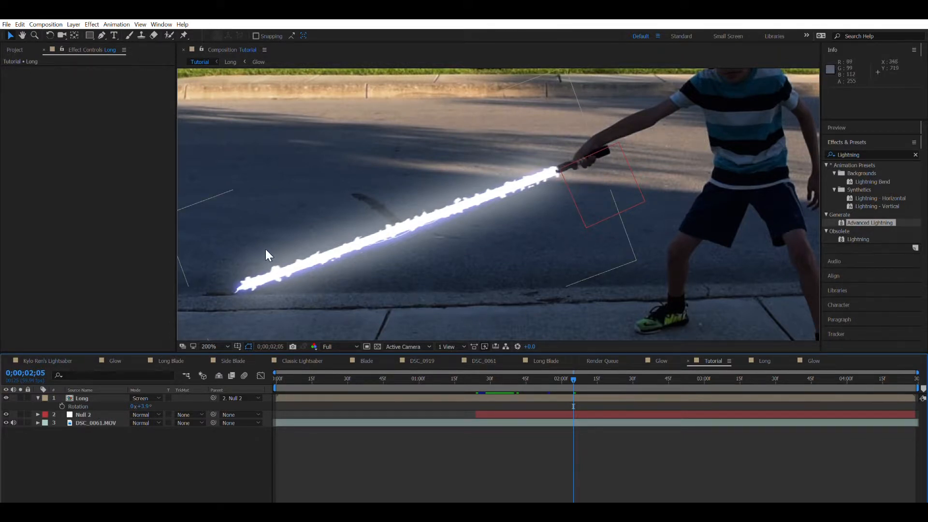
key(space)
mouse_move(370, 260)
mouse_down()
mouse_move(416, 252)
mouse_move(356, 265)
mouse_up()
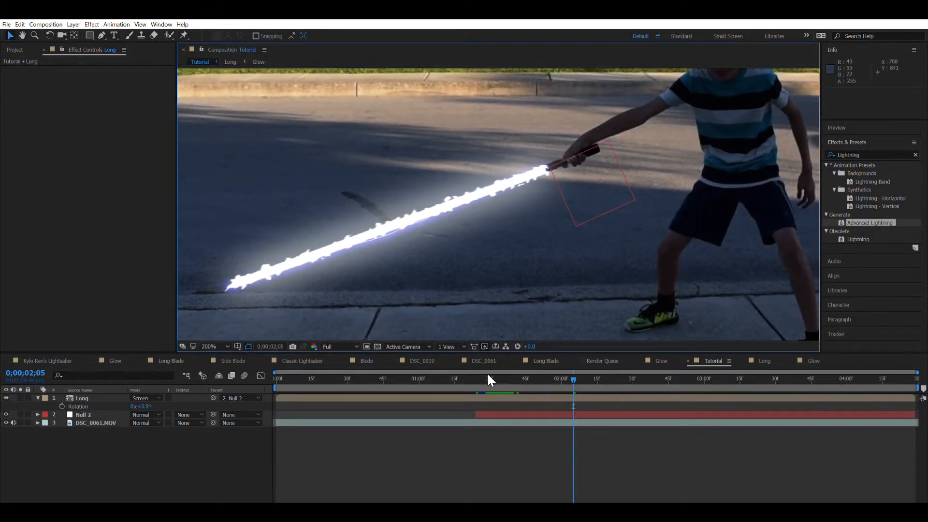
drag(485, 379, 476, 380)
click(533, 377)
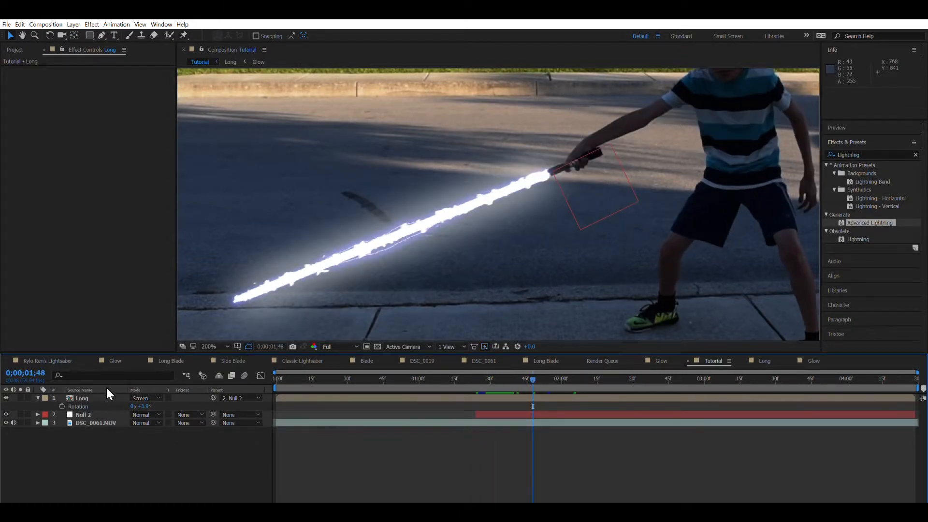
click(107, 389)
click(107, 396)
click(106, 389)
click(107, 388)
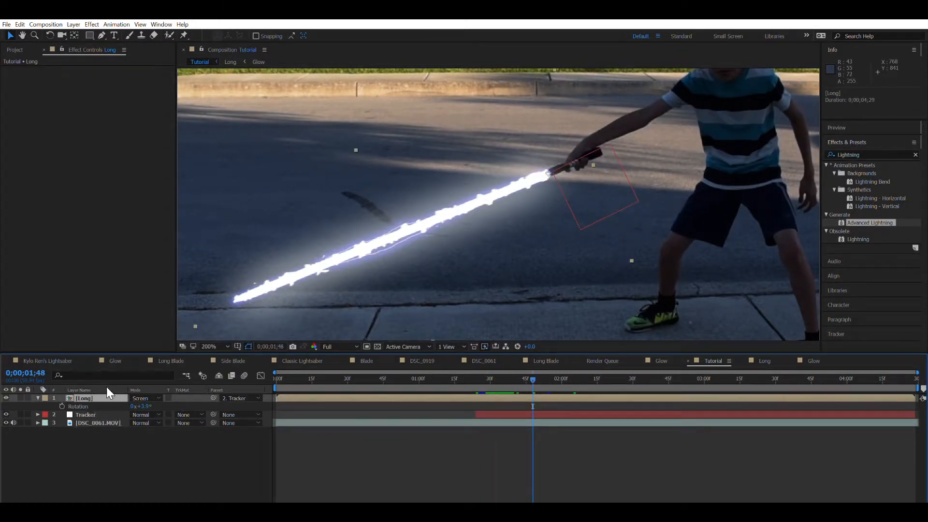
click(80, 389)
Copy the second Side Blade layer from the DSC_0061 composition and paste it into the Tutorial composition.
click(489, 359)
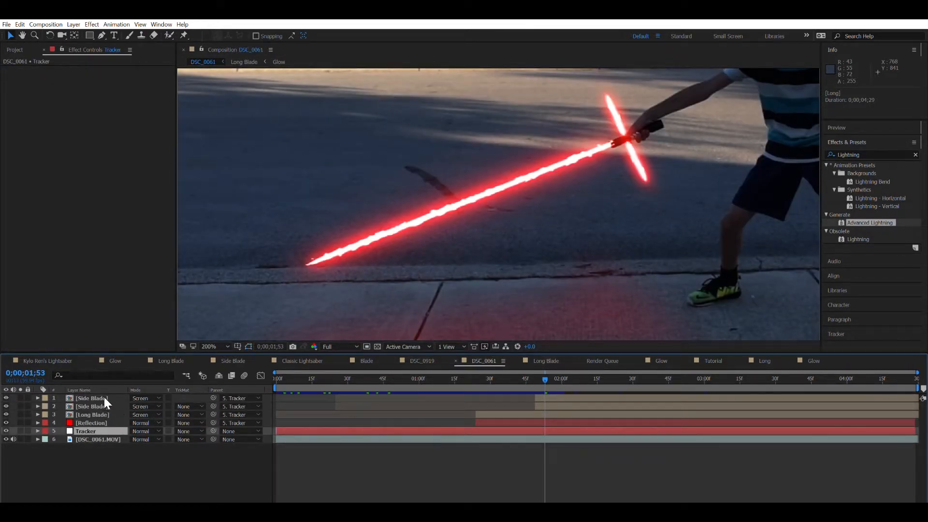
click(105, 406)
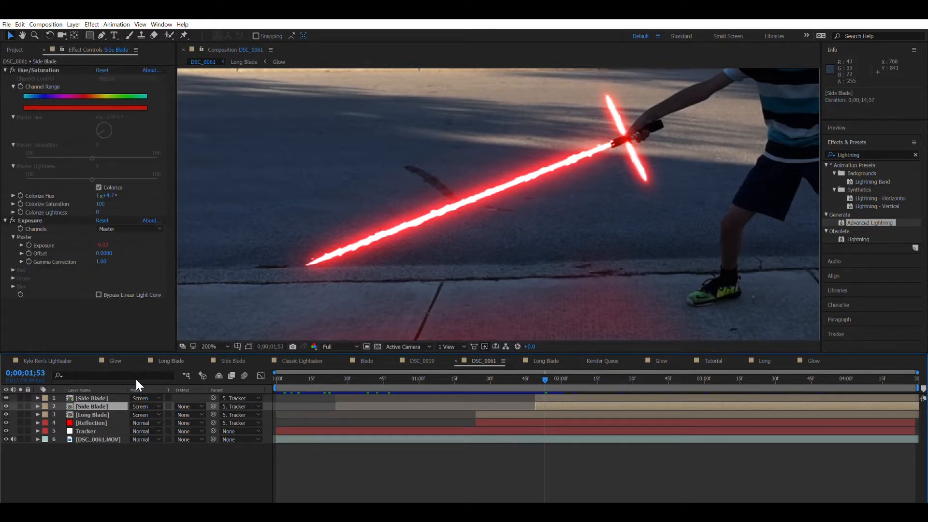
key(ctrl+c)
click(808, 358)
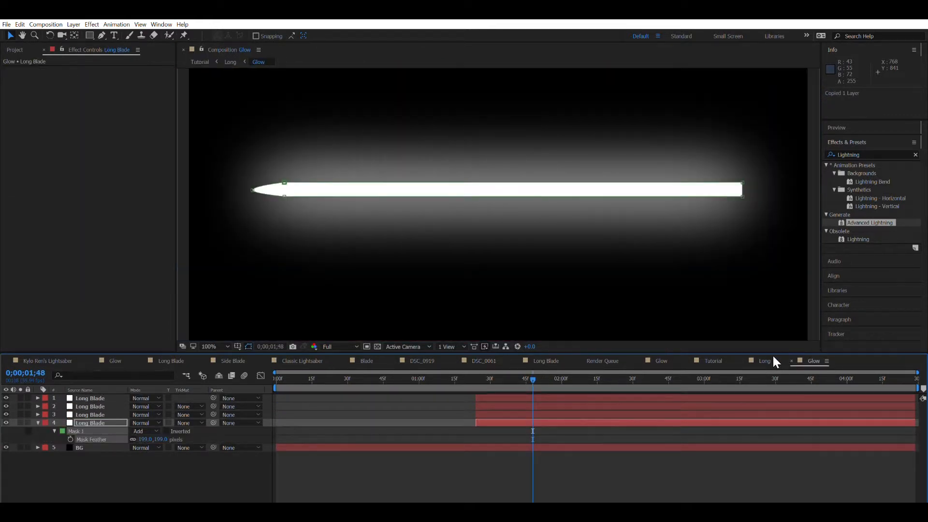
click(711, 361)
key(ctrl+v)
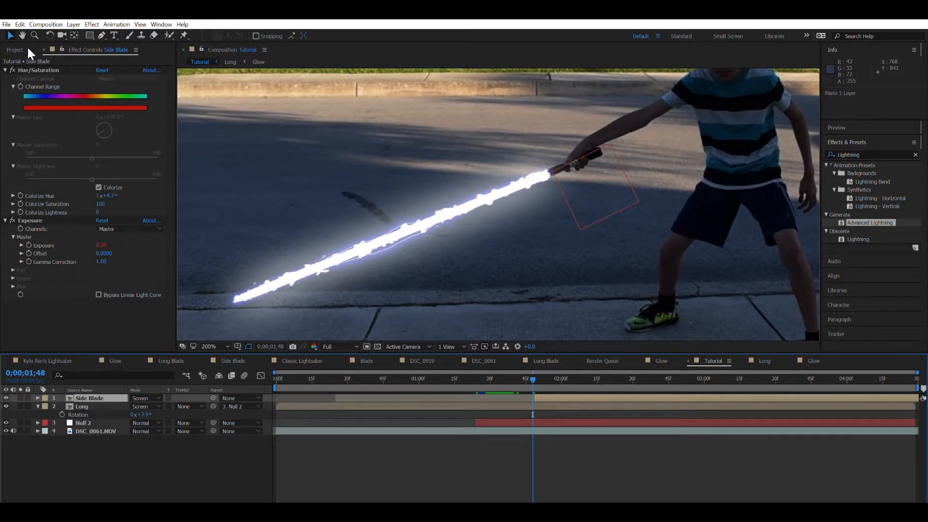
Remove the Hue/Saturation and Exposure effects from the pasted Side Blade layer.
click(31, 69)
key(Delete)
click(31, 69)
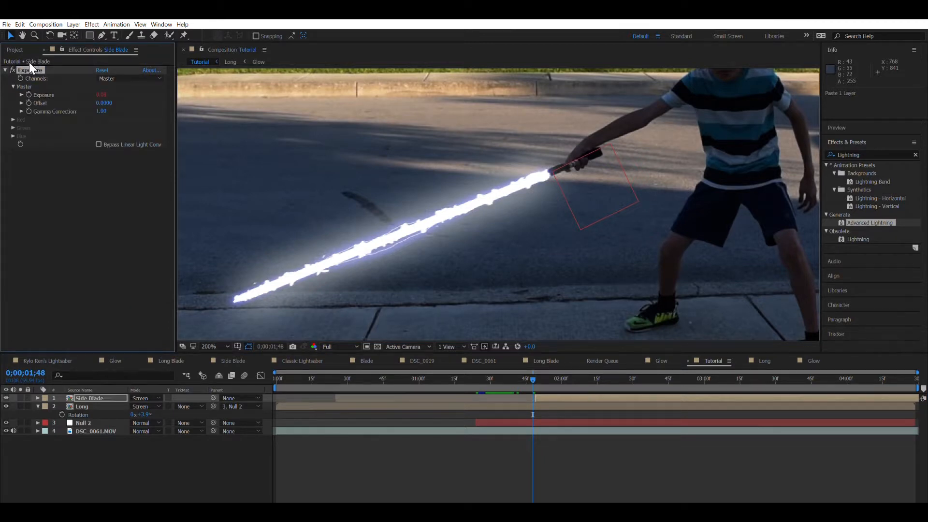
key(Delete)
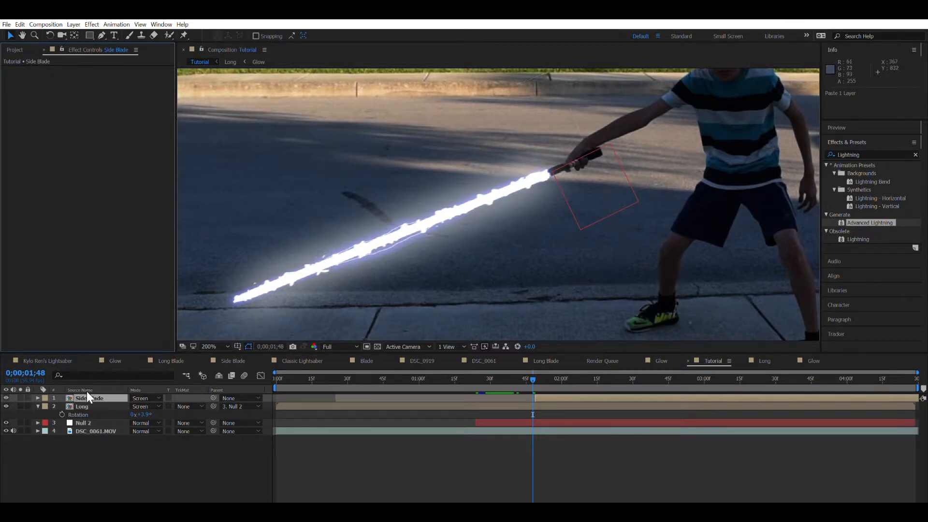
scroll(454, 207, down, 4)
scroll(454, 207, down, 1)
scroll(454, 207, up, 4)
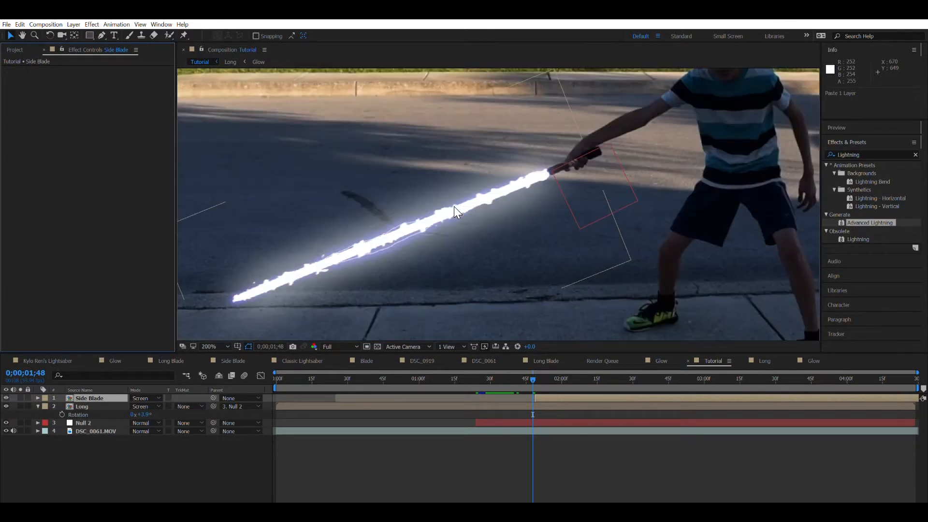
click(96, 387)
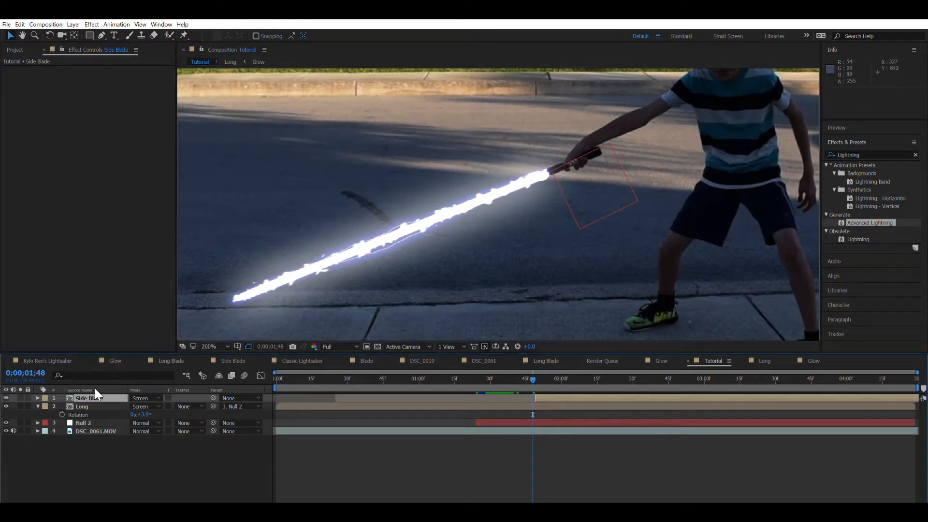
scroll(439, 232, down, 10)
scroll(451, 227, up, 12)
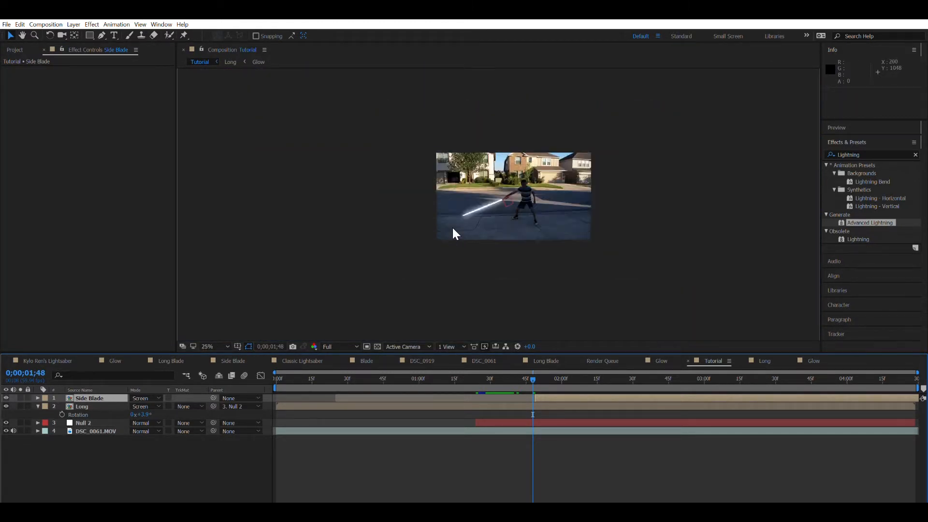
drag(433, 200, 424, 257)
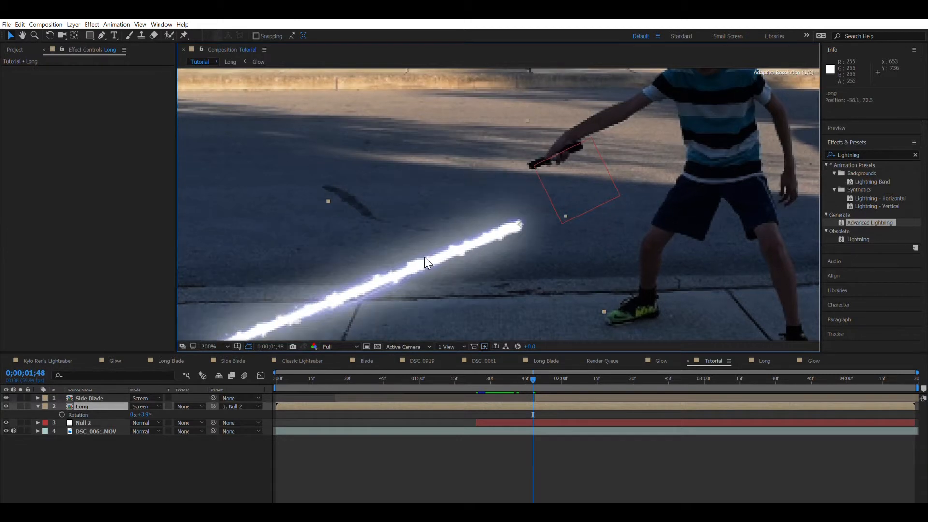
key(ctrl+z)
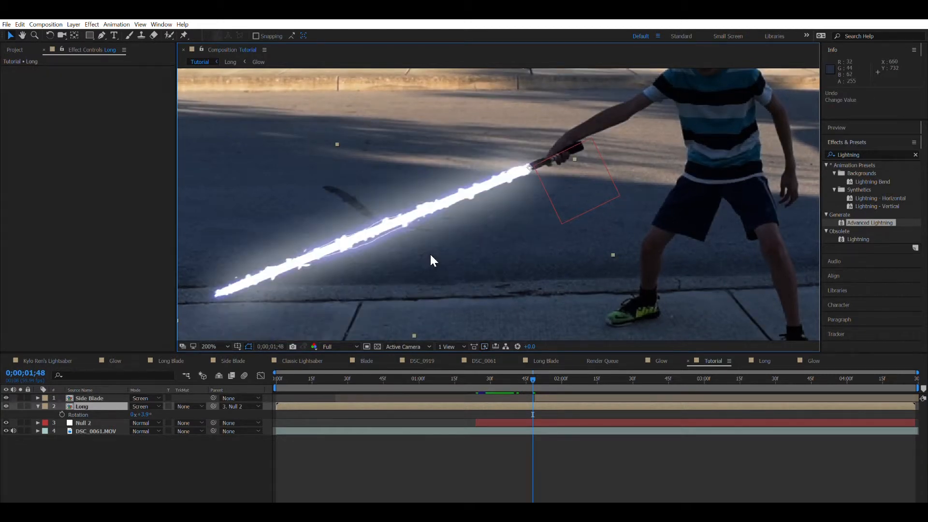
Delete the pasted Side Blade layer from the Tutorial composition.
click(85, 395)
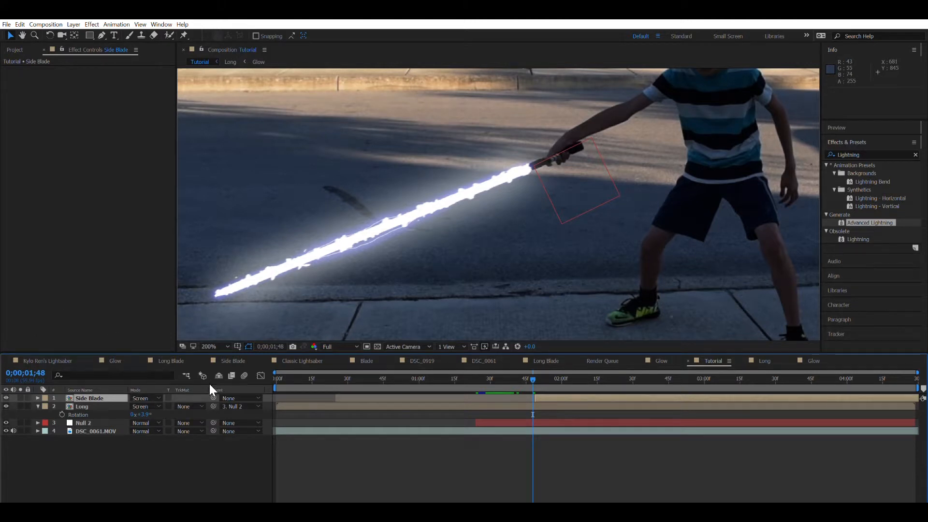
drag(213, 398, 81, 420)
click(100, 396)
key(Delete)
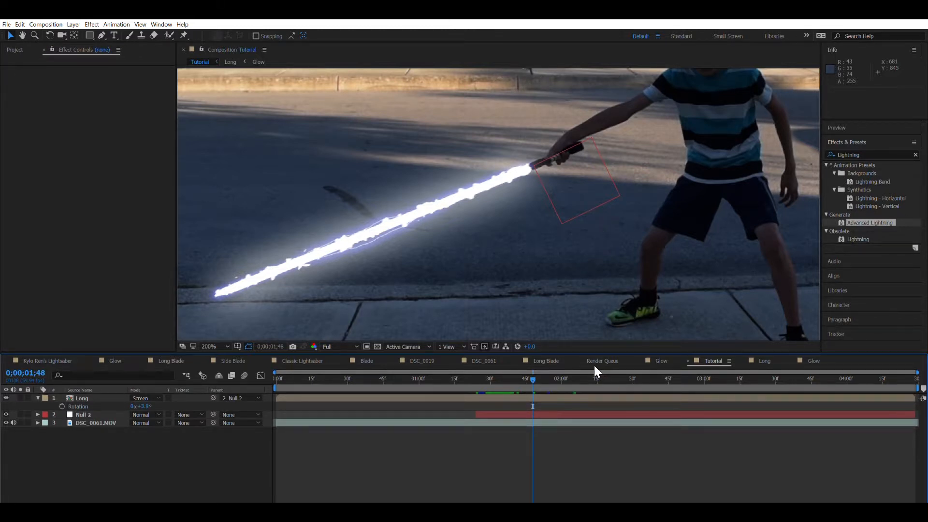
Copy the Glow, Long Blade and Lightning layers from inside DSC_0061's Side Blade composition and paste them into the Tutorial composition.
click(550, 355)
click(480, 356)
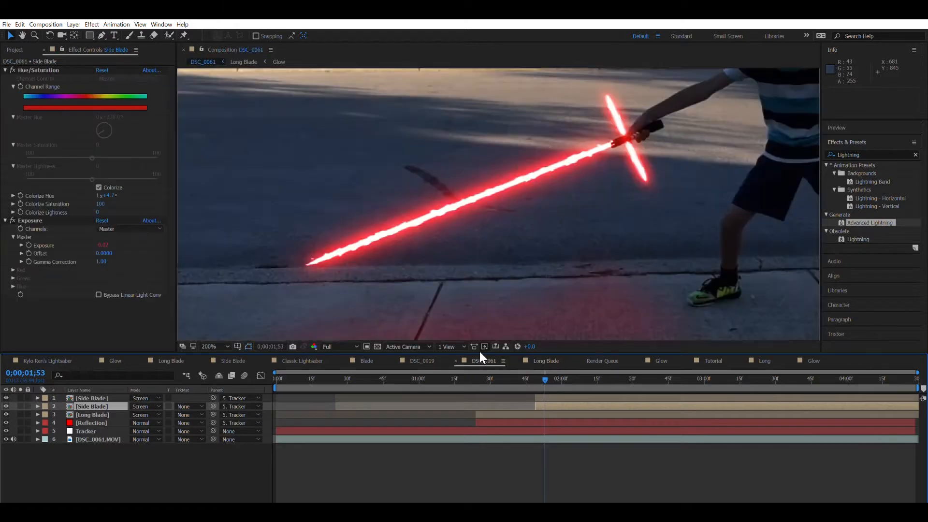
double_click(89, 399)
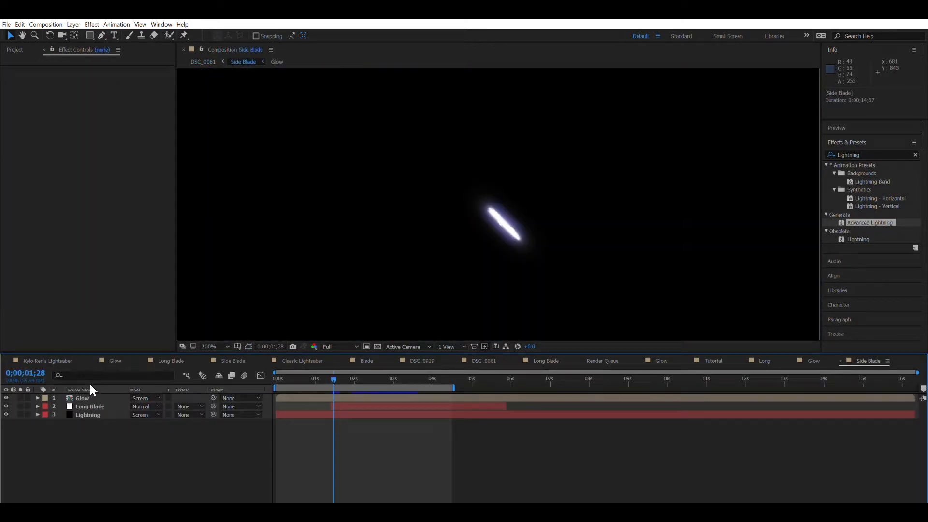
click(91, 398)
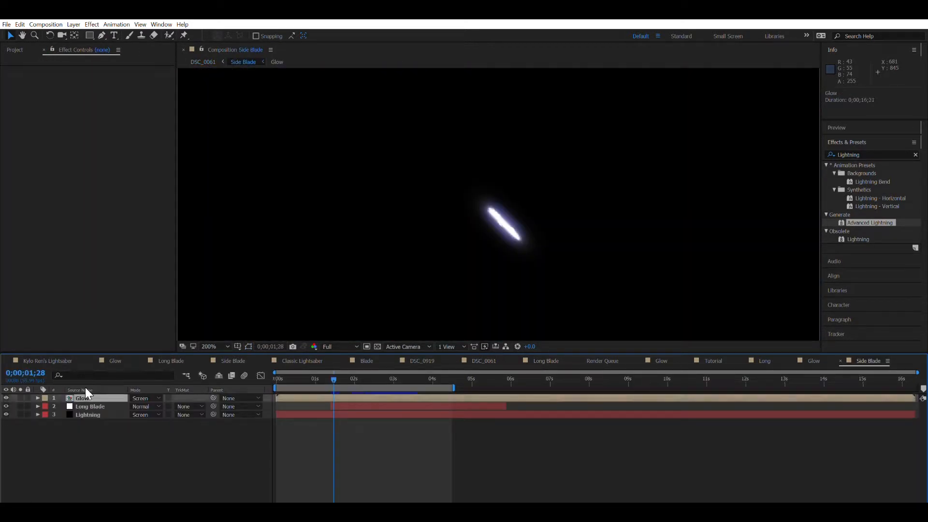
key(ctrl+a)
key(ctrl+c)
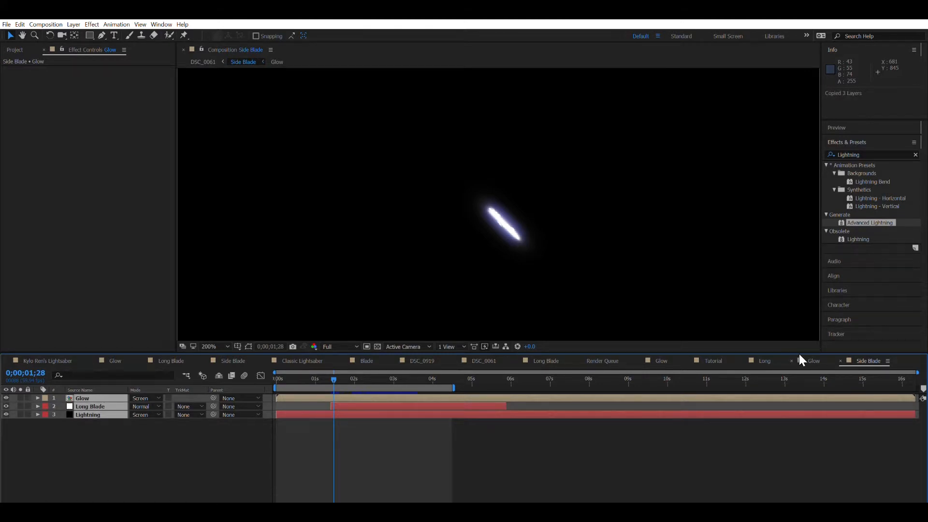
click(714, 361)
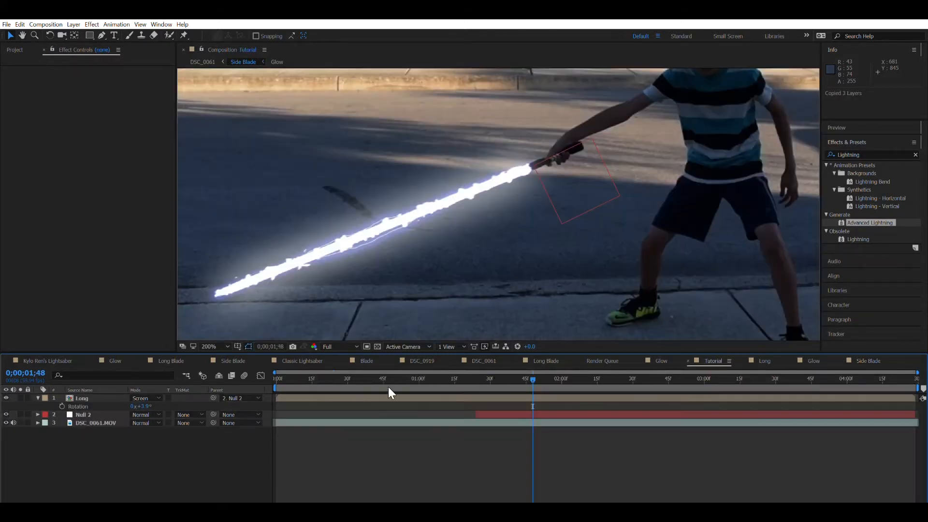
key(ctrl+v)
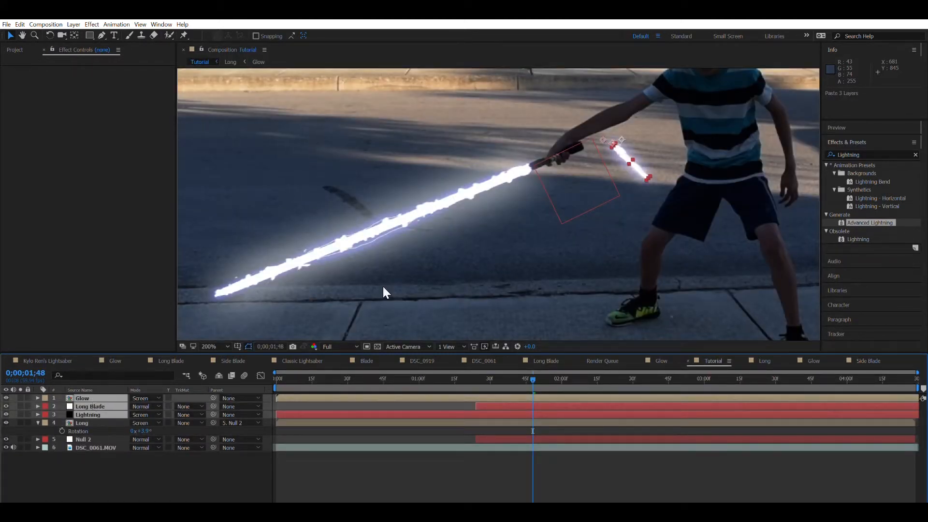
Pre-compose the pasted Glow, Long Blade and Lightning layers into one layer named Side.
click(104, 466)
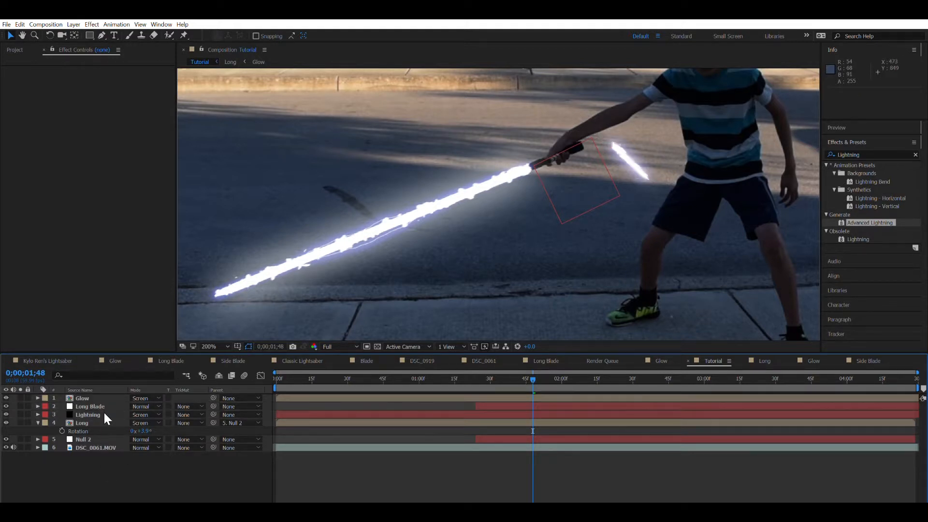
click(93, 397)
shift+click(96, 414)
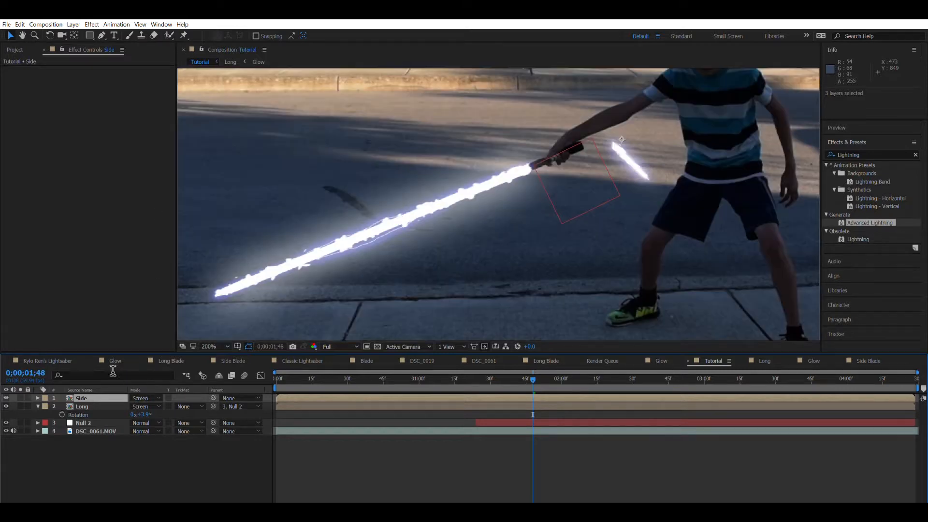
Rotate the Side layer to 20° and move it closer to the hilt, to about 938.5, 561.5.
key(r)
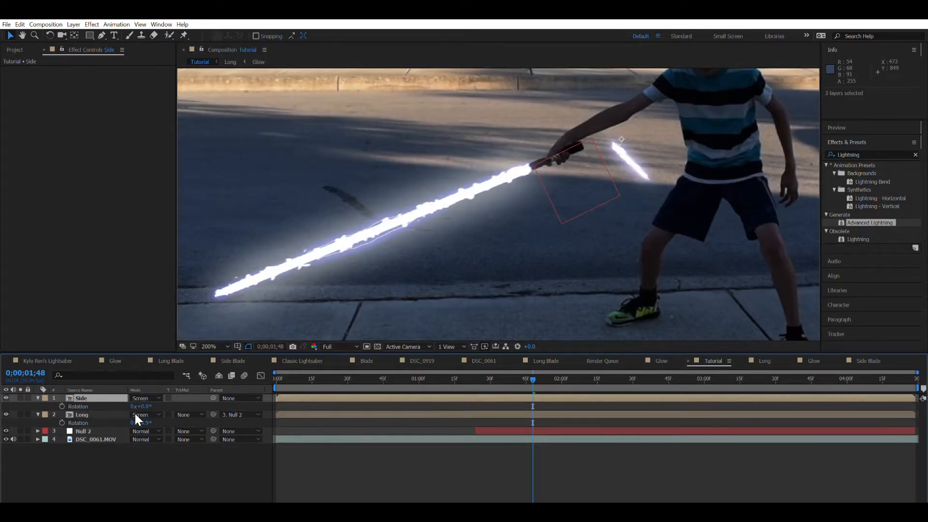
drag(153, 398, 155, 399)
drag(719, 194, 705, 206)
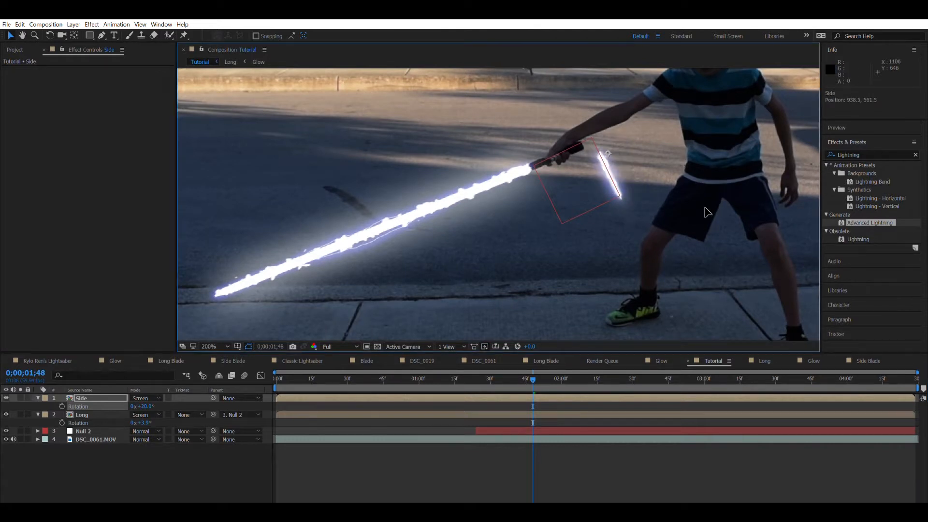
Parent the Side layer to Null 2 and place its blade against the lower side of the hilt, at about 37.8, 11.2.
drag(214, 398, 115, 424)
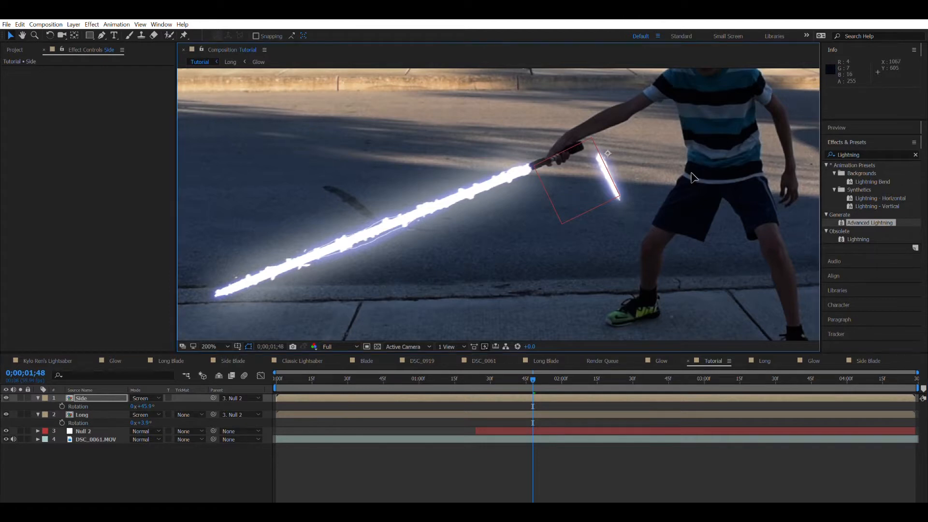
click(97, 397)
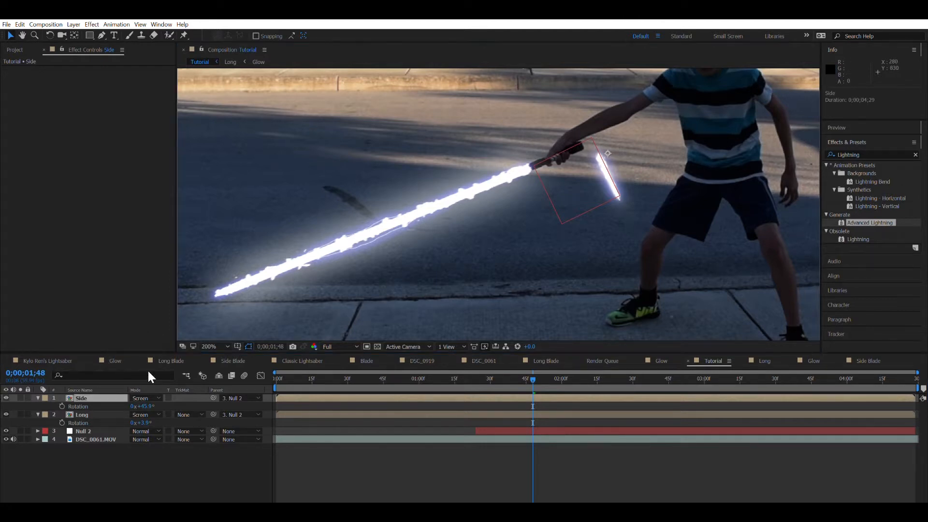
scroll(676, 165, down, 1)
scroll(674, 167, up, 1)
drag(667, 181, 479, 270)
scroll(622, 210, up, 2)
scroll(622, 211, down, 1)
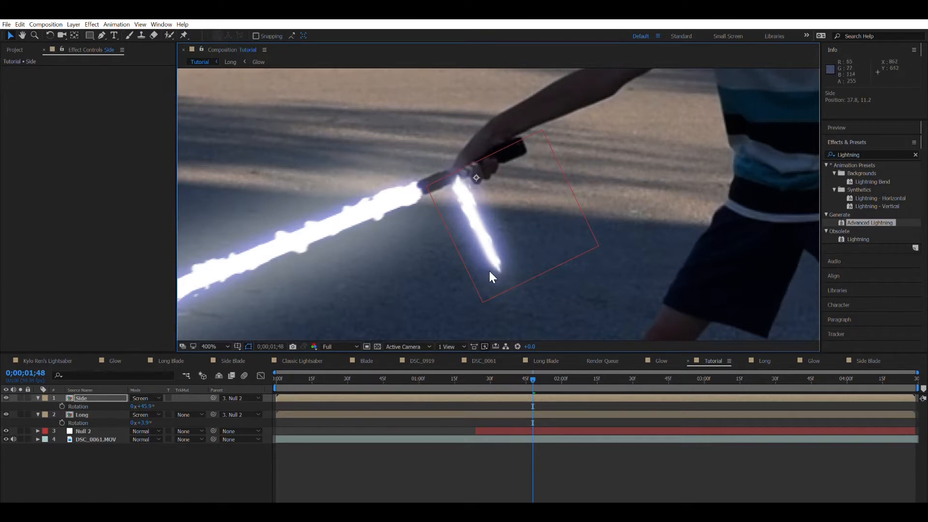
scroll(489, 225, down, 2)
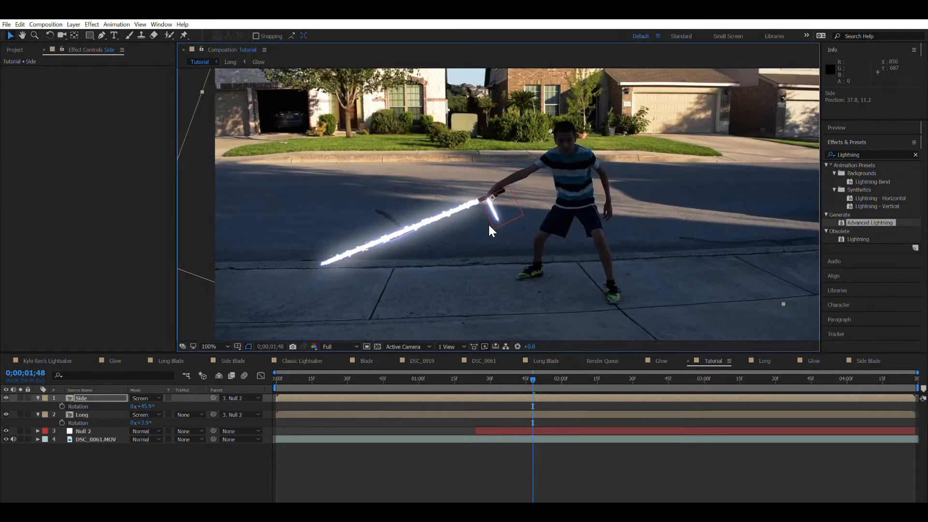
scroll(489, 224, up, 1)
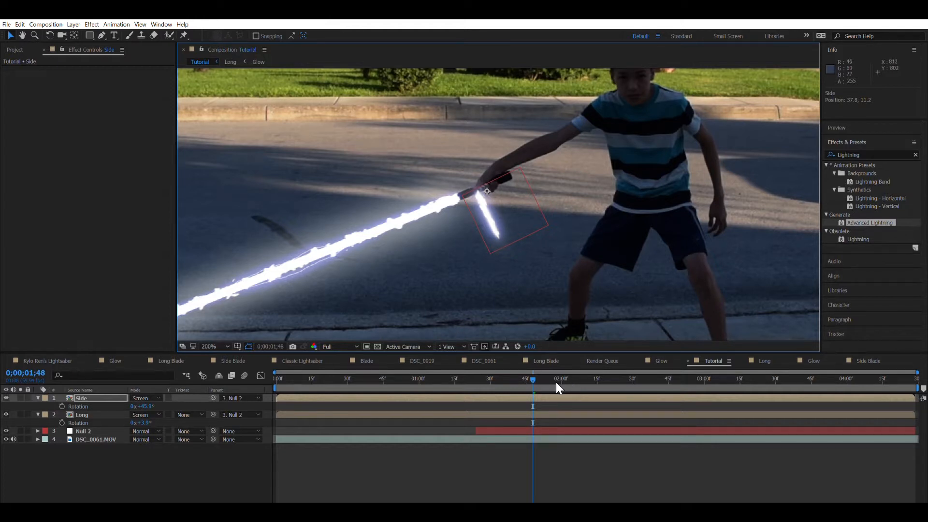
Trim the start of the Side layer to the blade's ignition at 0;00;01;24.
drag(488, 371, 480, 375)
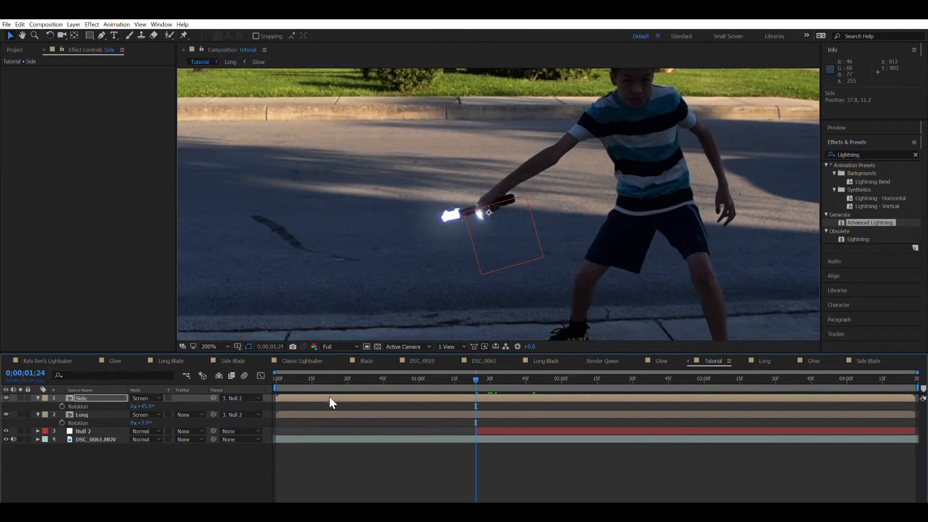
drag(279, 390, 481, 391)
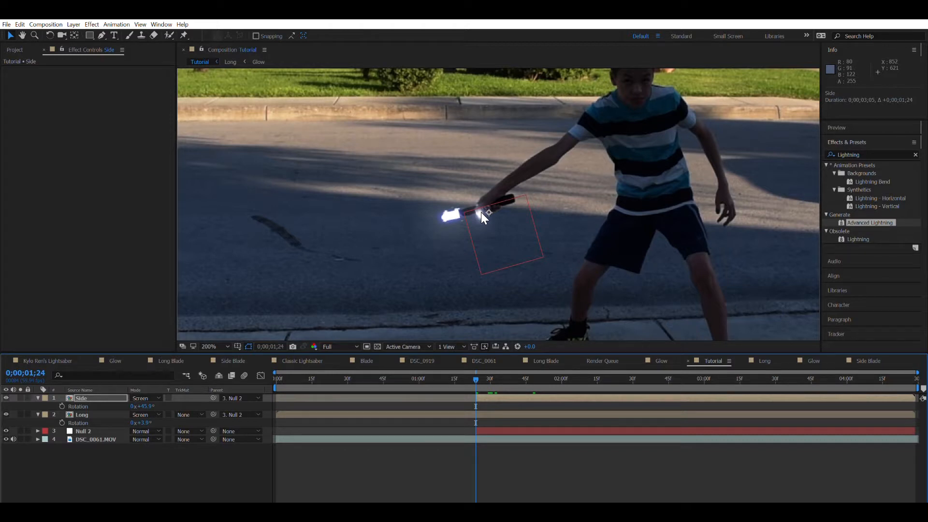
click(179, 470)
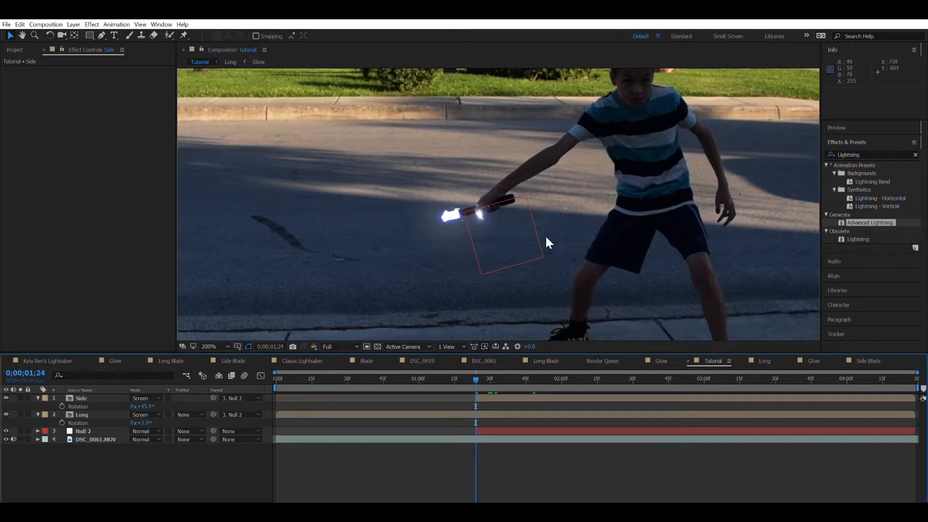
Duplicate the Side layer and turn the copy into the opposite side blade, rotated to 222.2° and placed on the hilt's upper side.
click(77, 389)
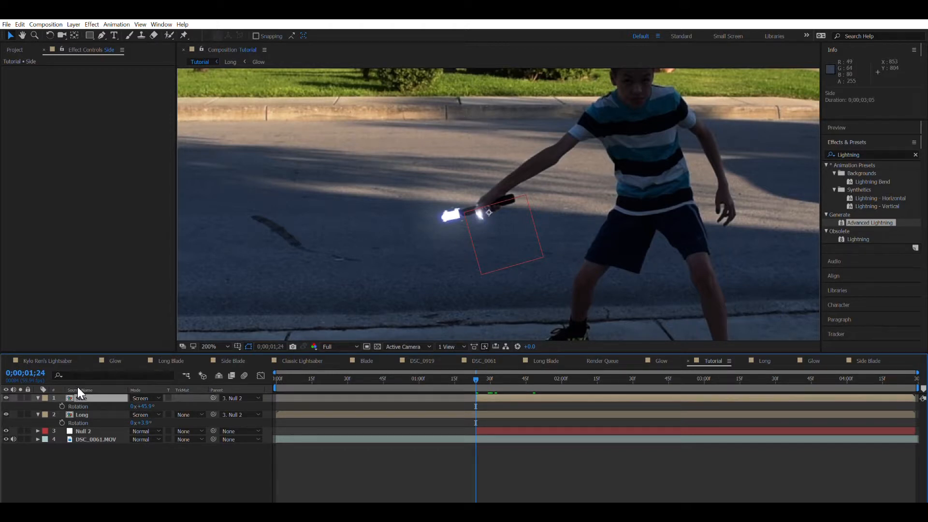
key(ctrl+d)
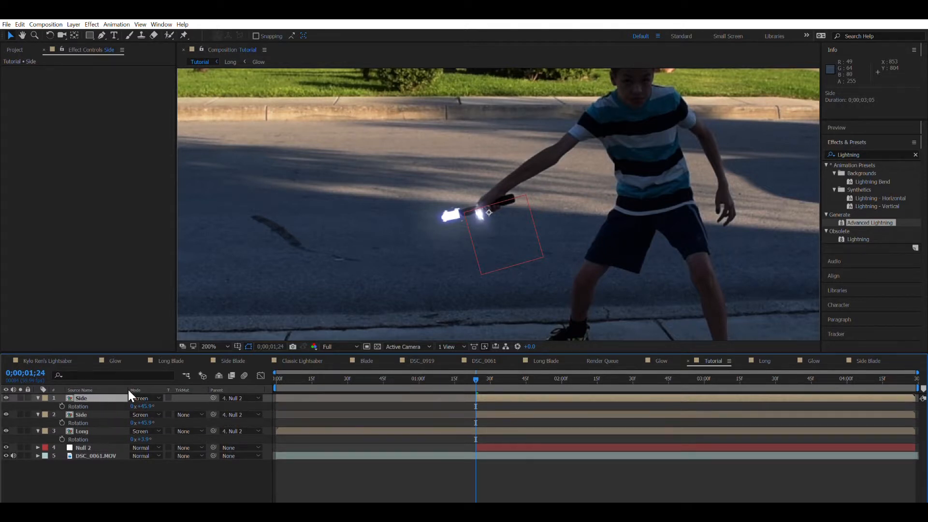
drag(150, 405, 613, 482)
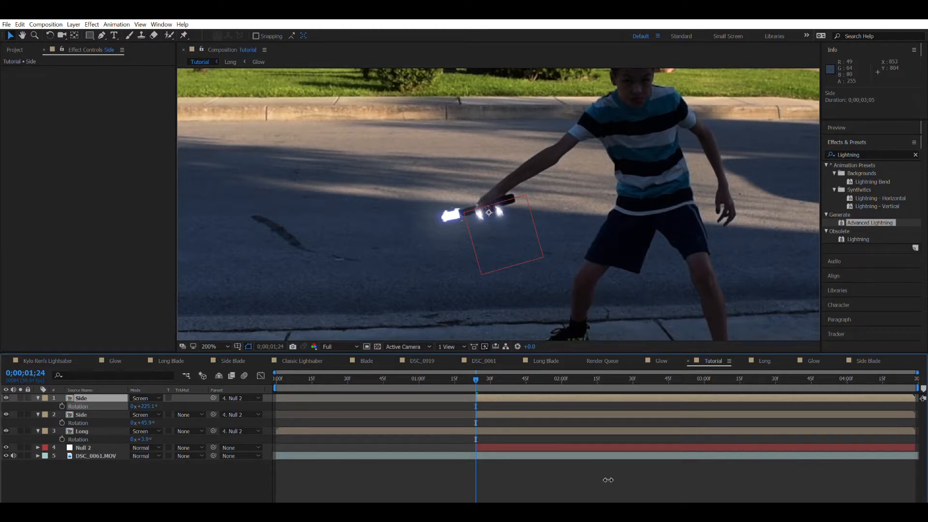
drag(668, 248, 648, 240)
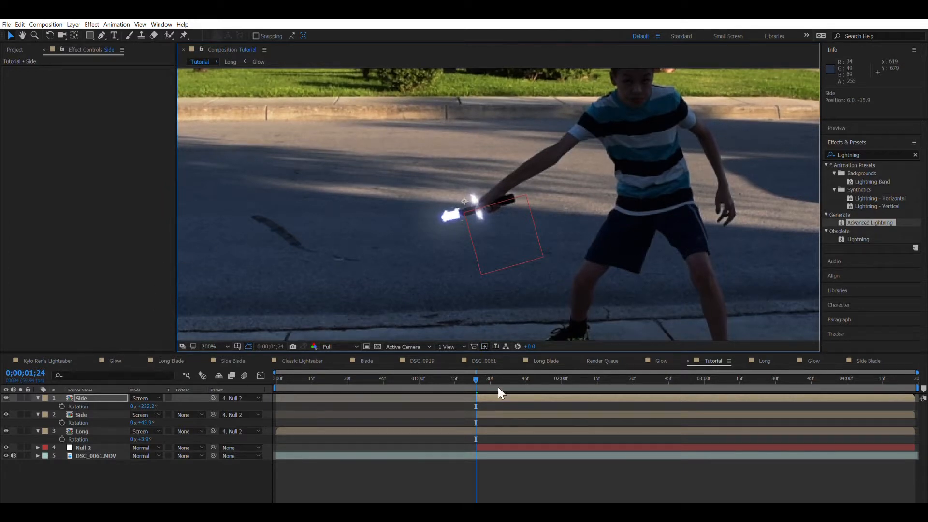
Preview the ignition up to 0;00;01;31 and fine-tune the upper Side blade to position 6.7, -18.1 and rotation 226.9°.
key(space)
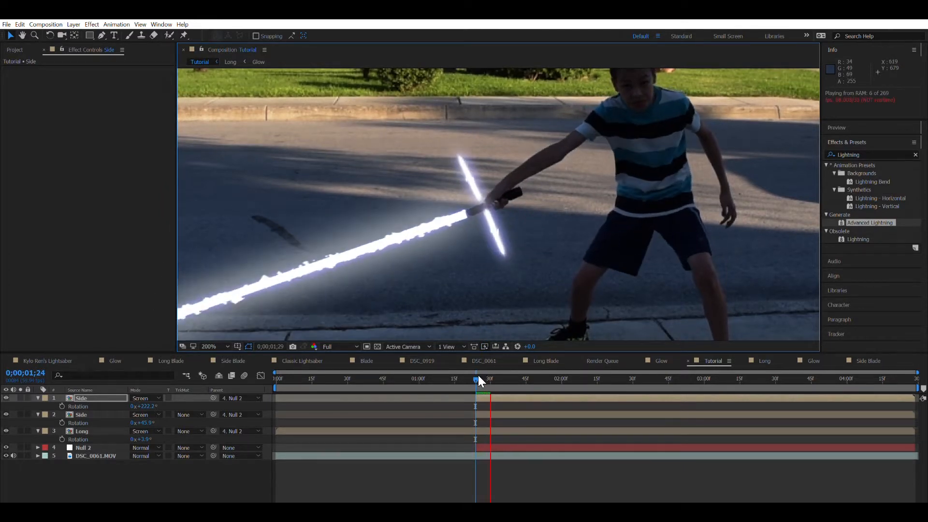
key(space)
drag(594, 157, 594, 159)
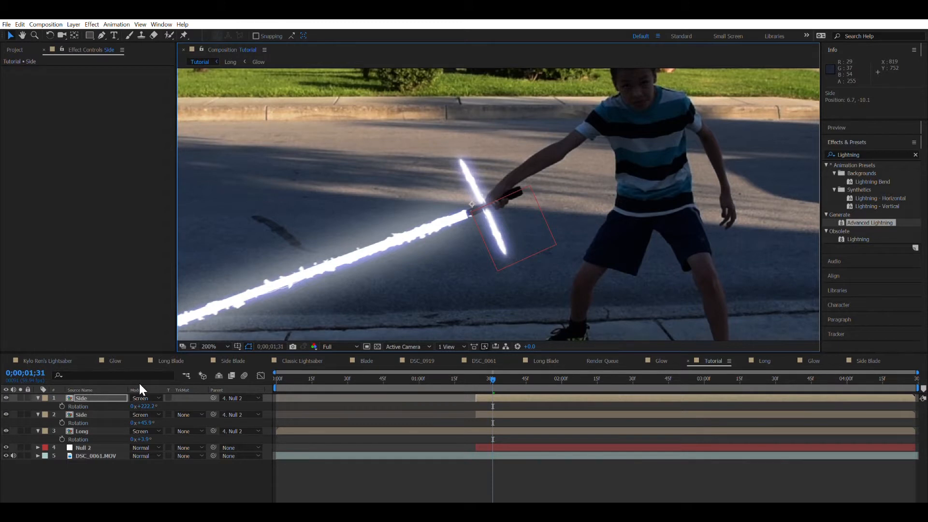
drag(152, 406, 168, 394)
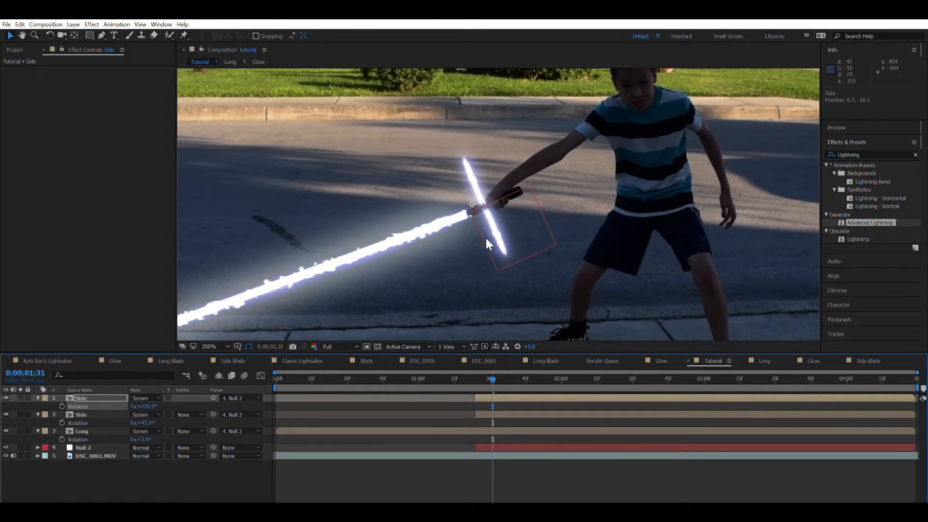
scroll(530, 172, up, 3)
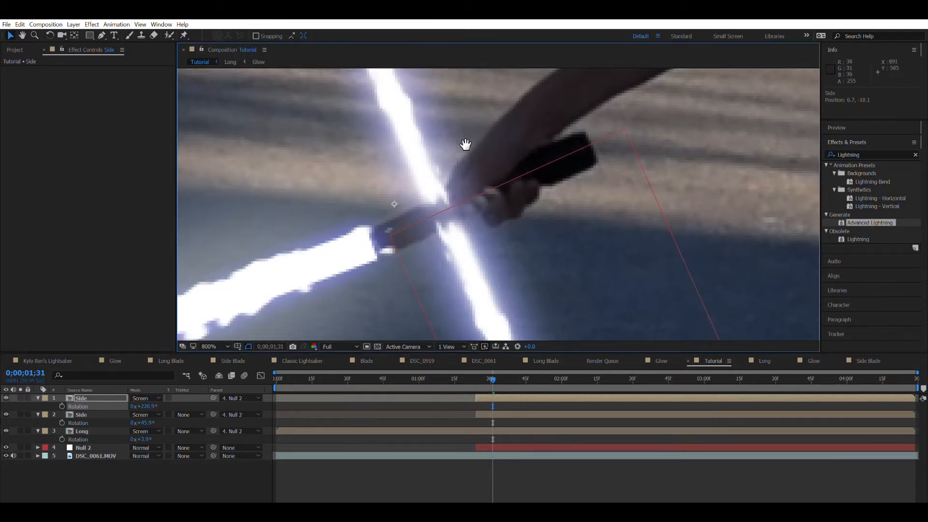
Fine-tune the positions of both Side blades against the hilt, placing the lower one at about 37.5, 10.8.
drag(466, 144, 491, 190)
scroll(488, 188, down, 1)
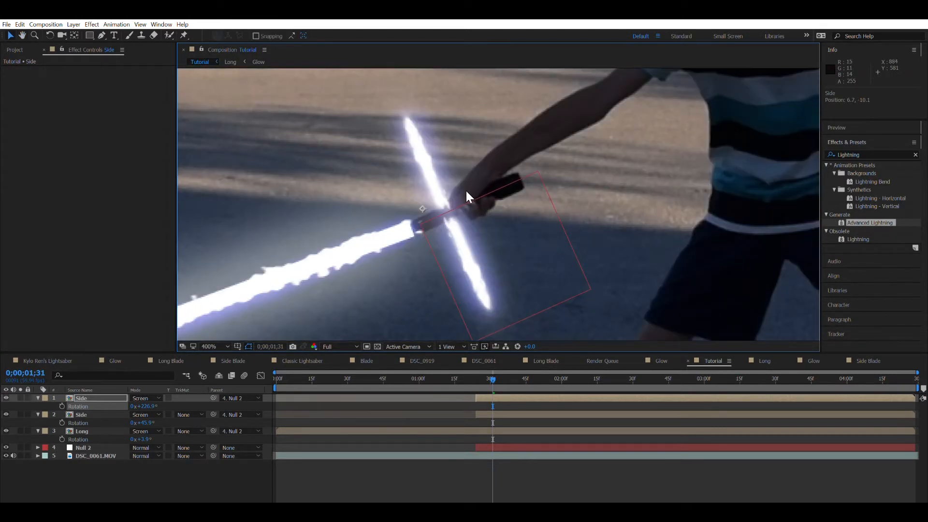
drag(438, 153, 436, 150)
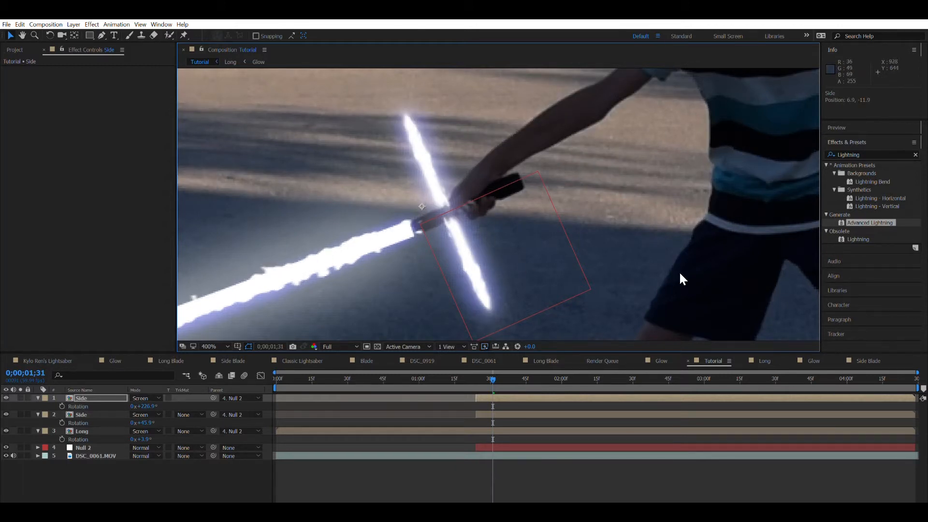
click(87, 414)
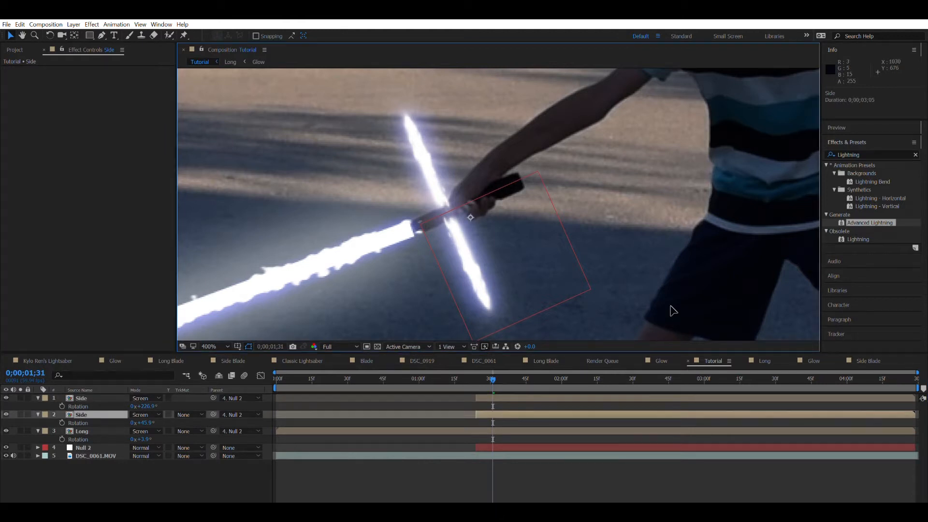
drag(671, 306, 670, 306)
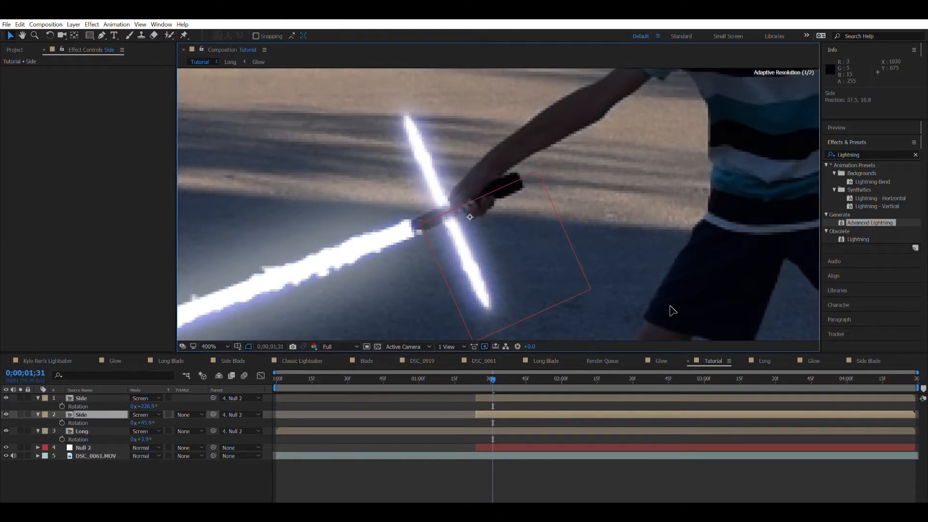
click(91, 398)
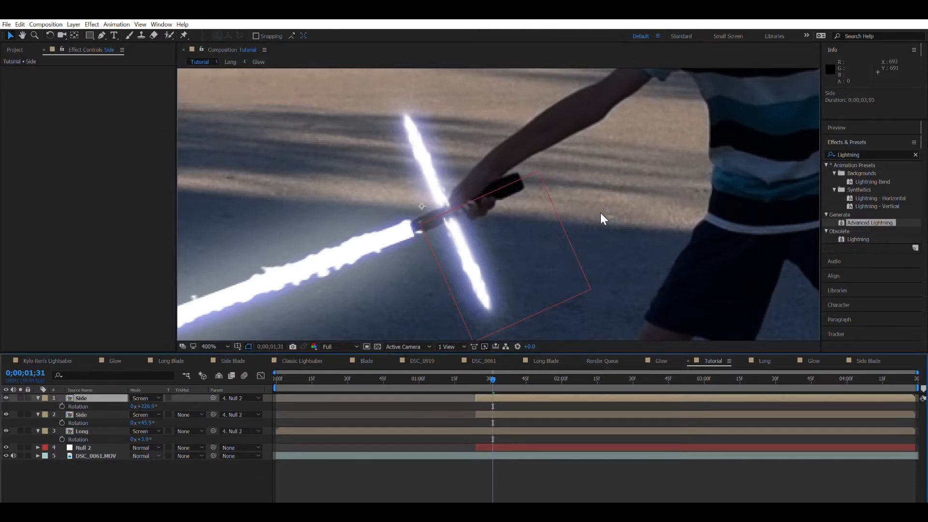
scroll(491, 205, down, 2)
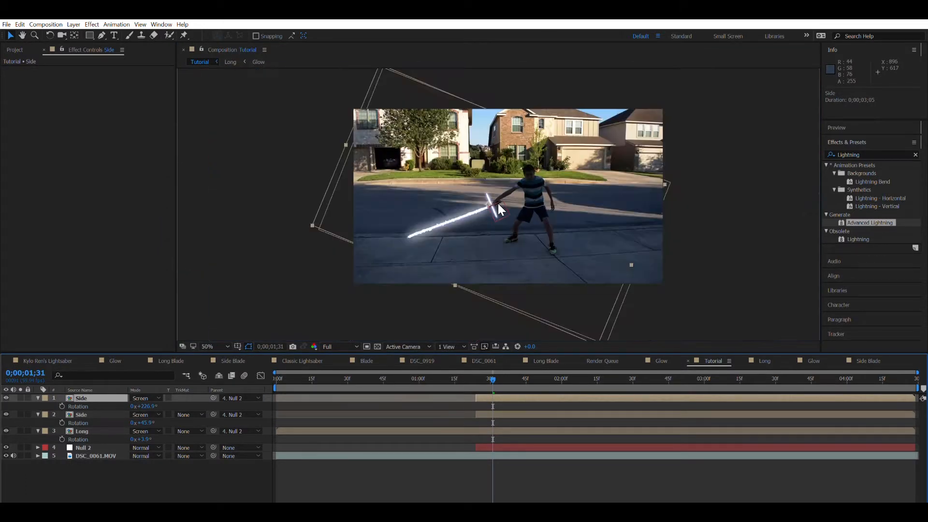
scroll(498, 205, up, 2)
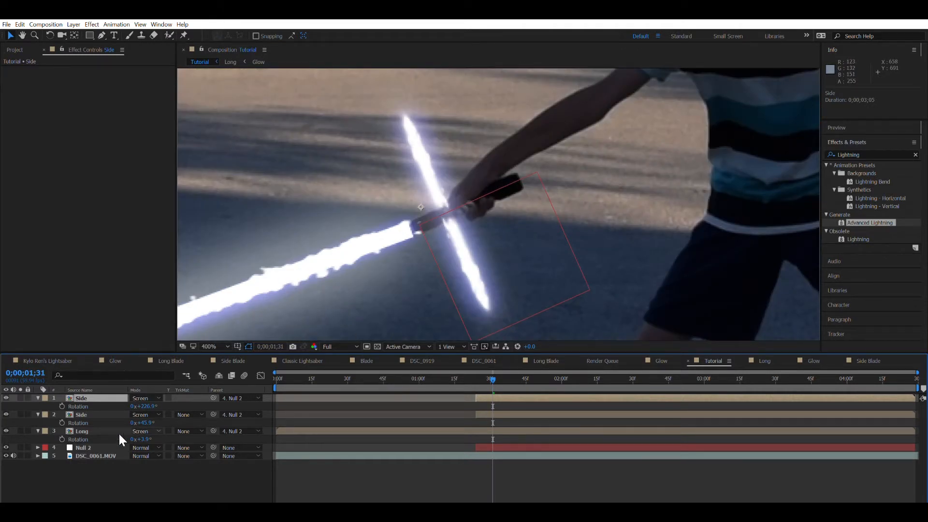
Collapse the layers' rotation properties and move both Side layers 11 frames later in the timeline.
click(38, 398)
click(38, 406)
click(38, 414)
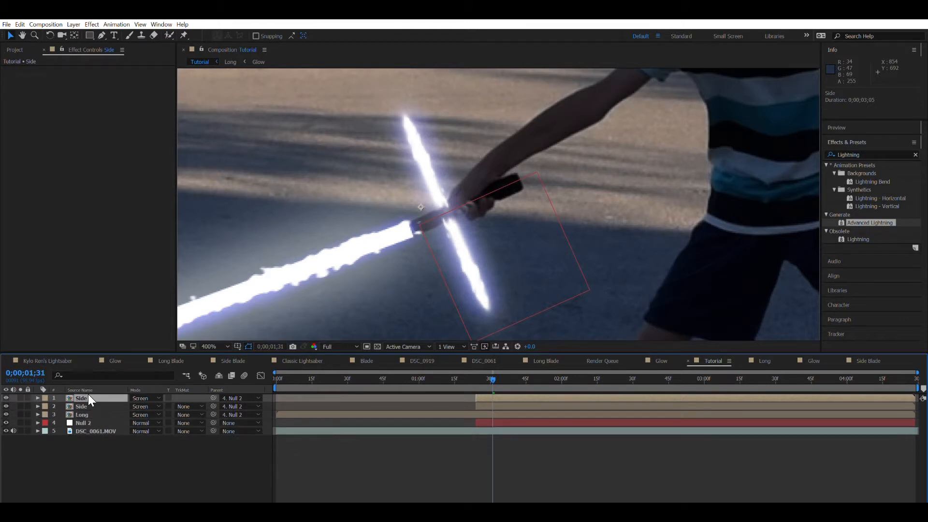
shift+click(90, 407)
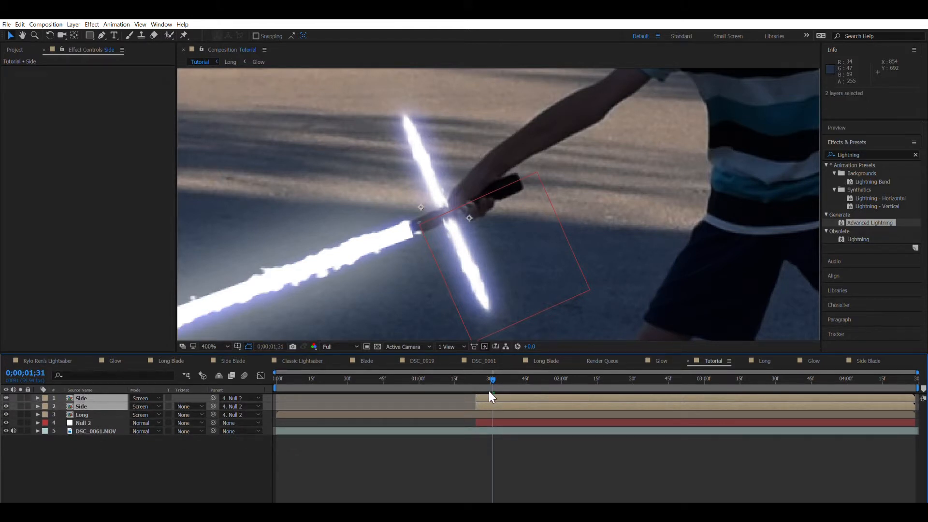
drag(489, 390, 511, 391)
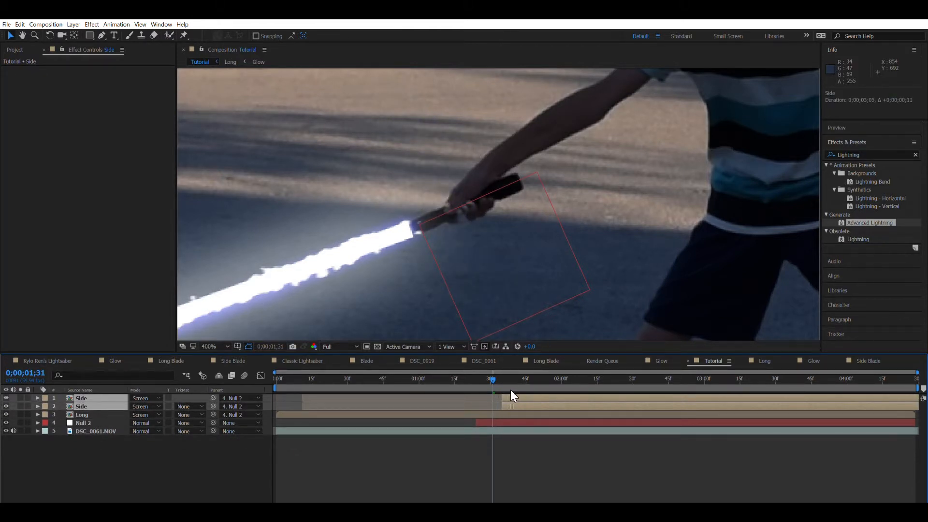
Preview the ignition and delay both Side layers another 6 frames, so the side blades start at 0;00;01;41.
click(477, 373)
key(space)
scroll(436, 273, down, 2)
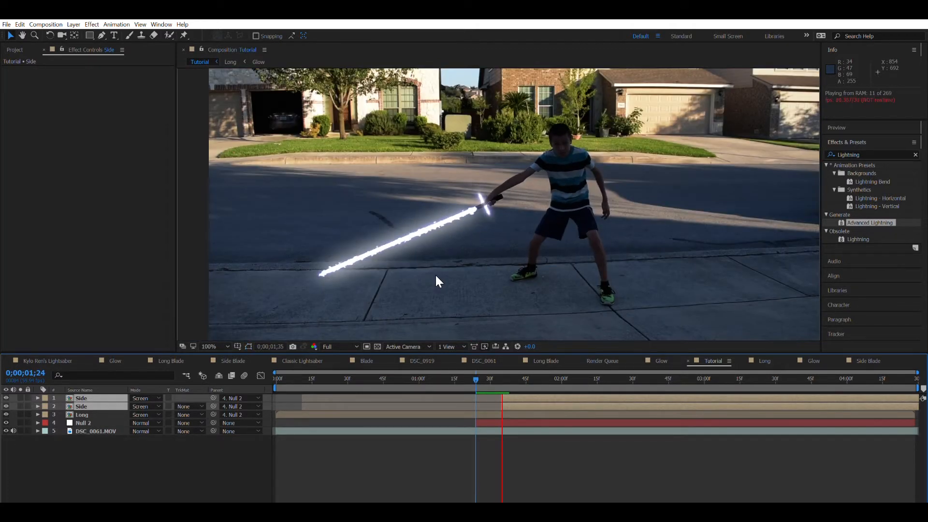
key(space)
drag(515, 392, 526, 391)
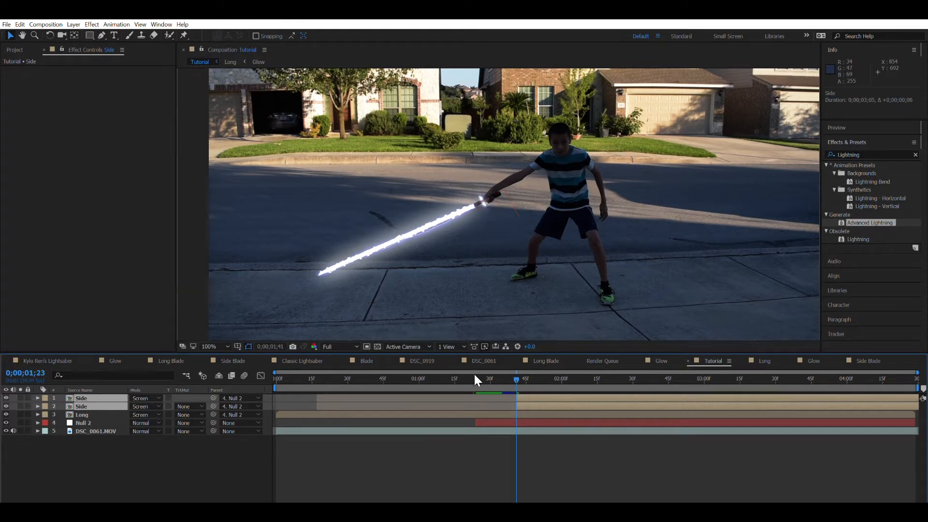
click(474, 373)
key(space)
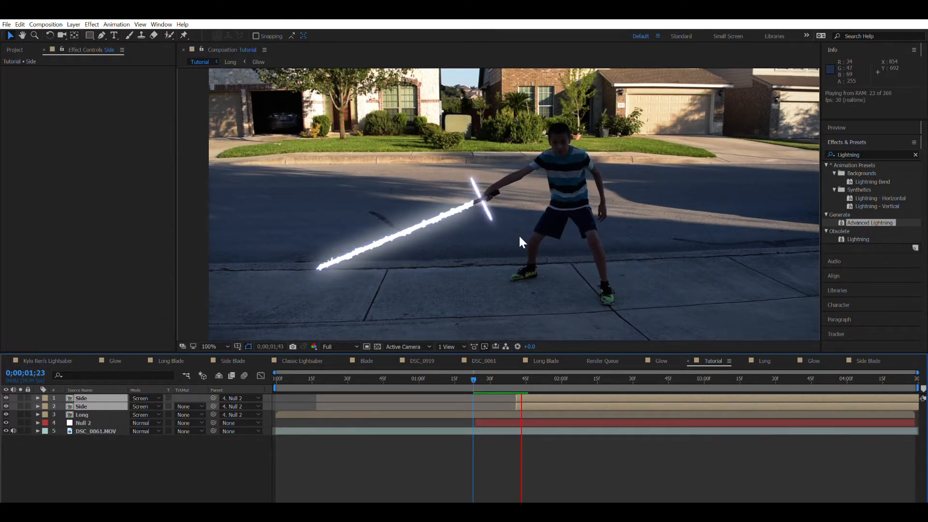
key(space)
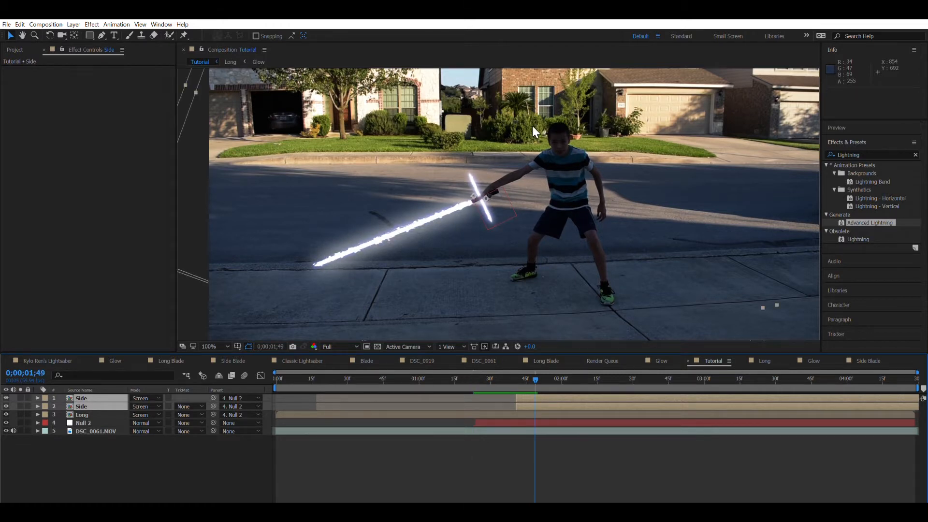
click(195, 296)
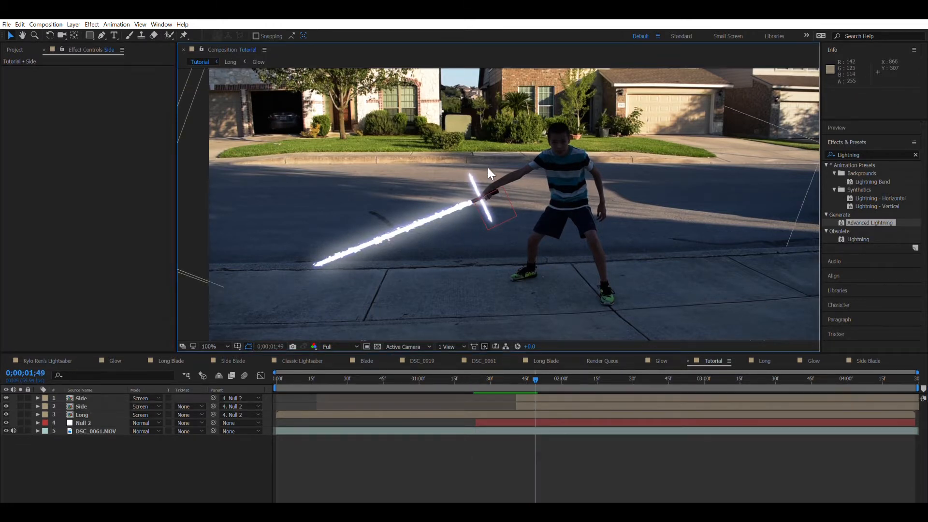
Apply the Hue/Saturation effect to the Long layer.
scroll(489, 167, up, 1)
scroll(489, 167, down, 1)
click(860, 155)
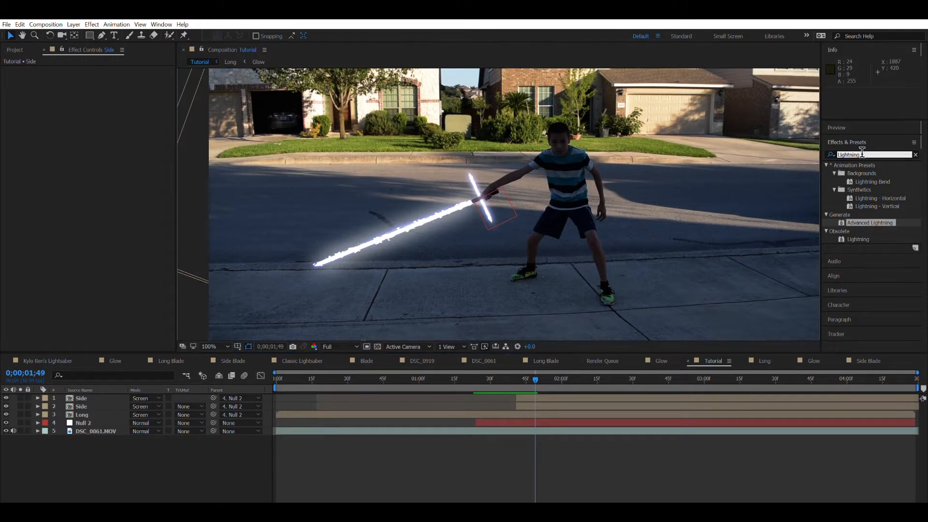
click(81, 415)
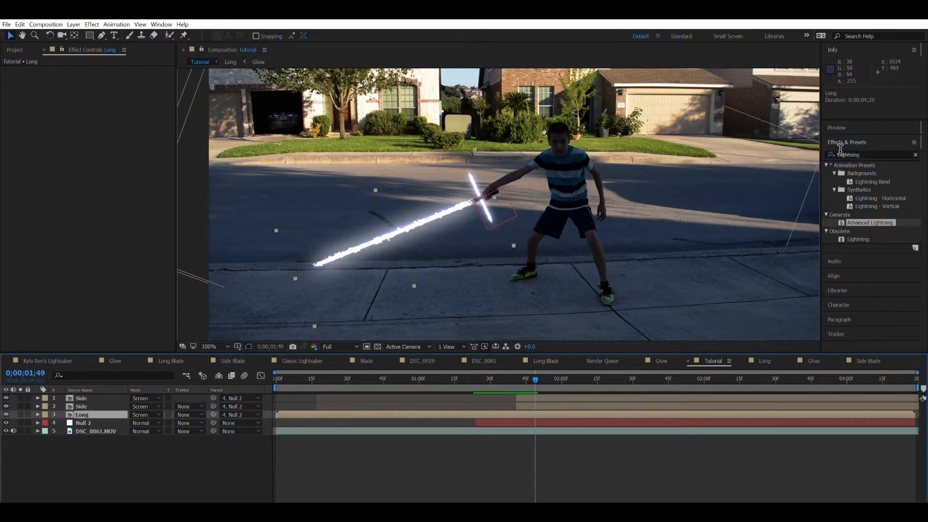
click(863, 154)
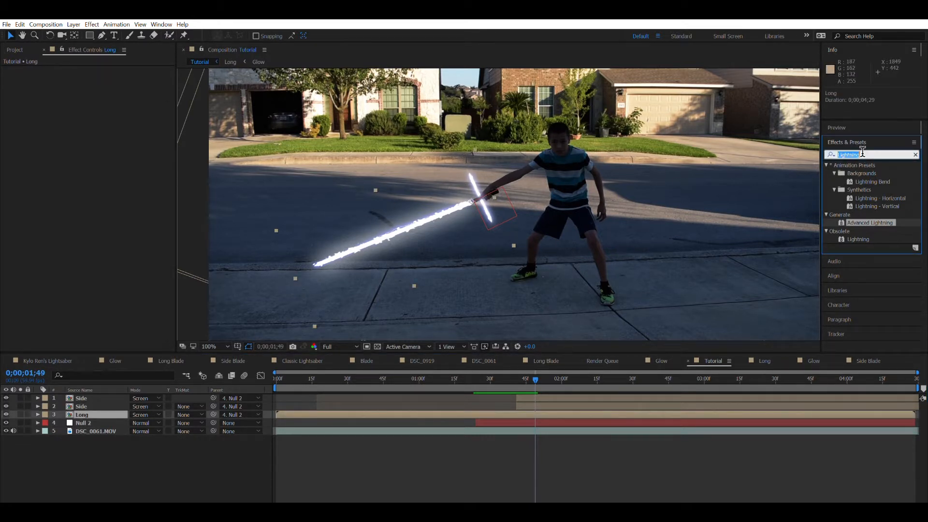
text(hue)
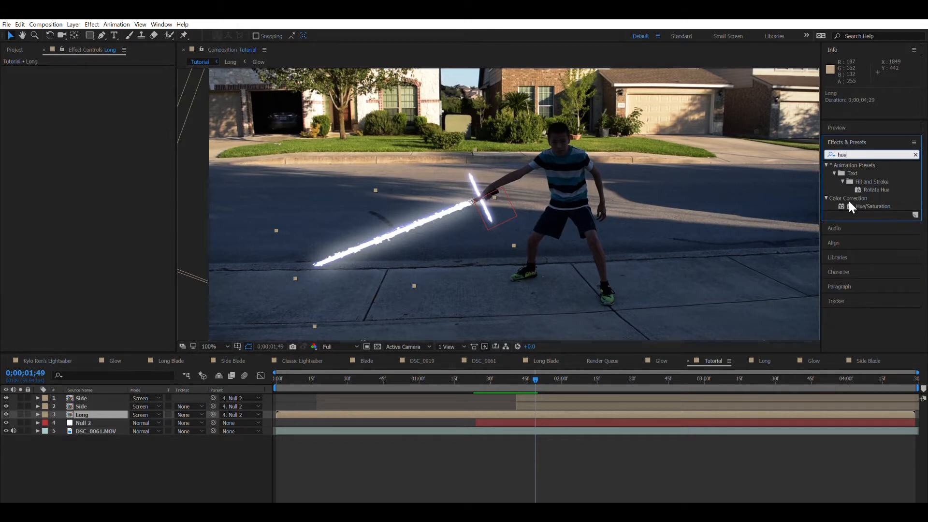
double_click(864, 205)
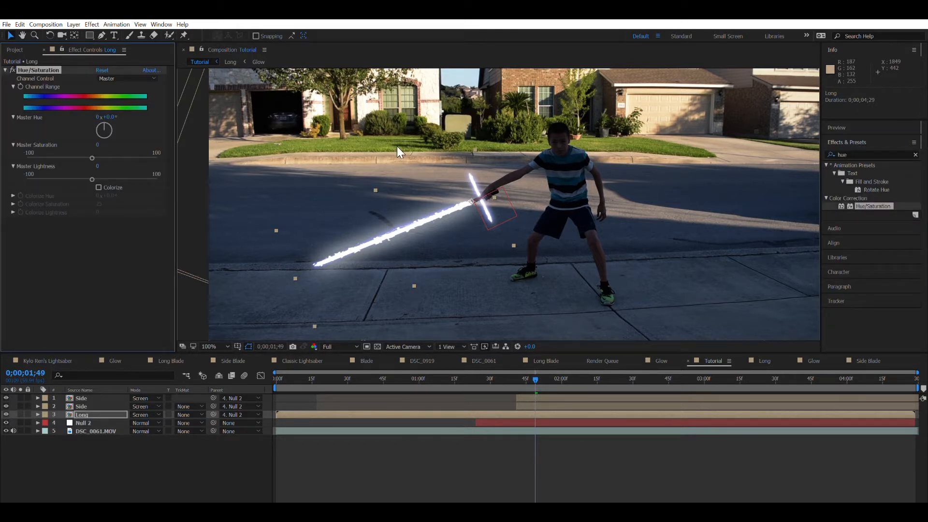
Colorize the Long blade red with Colorize Saturation 100 and slightly adjust its Colorize Hue.
click(99, 187)
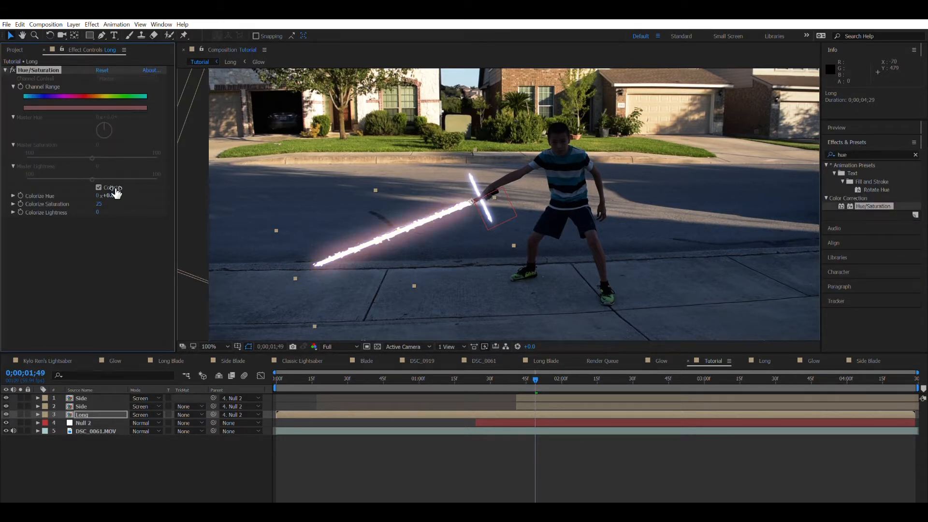
text(100)
key(Return)
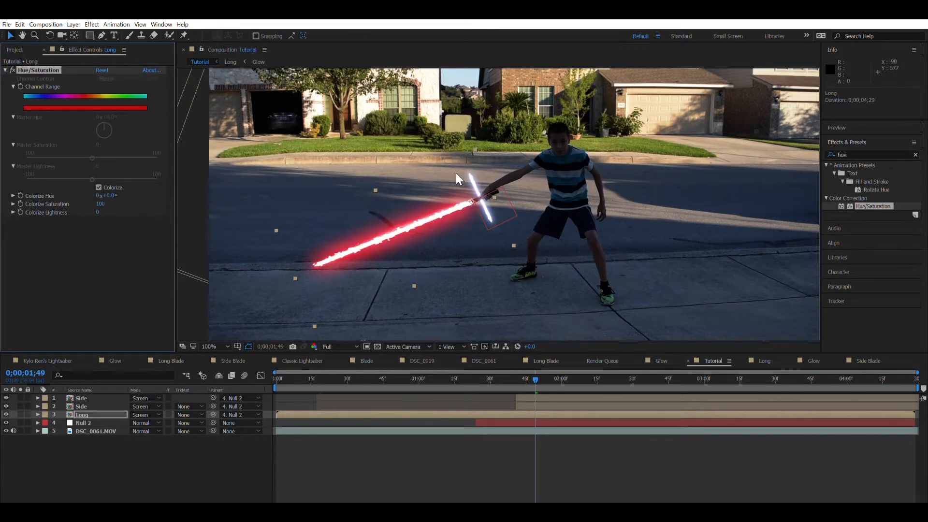
scroll(457, 173, up, 1)
drag(457, 172, 650, 159)
mouse_move(113, 189)
mouse_down()
mouse_move(152, 185)
mouse_move(113, 190)
mouse_up()
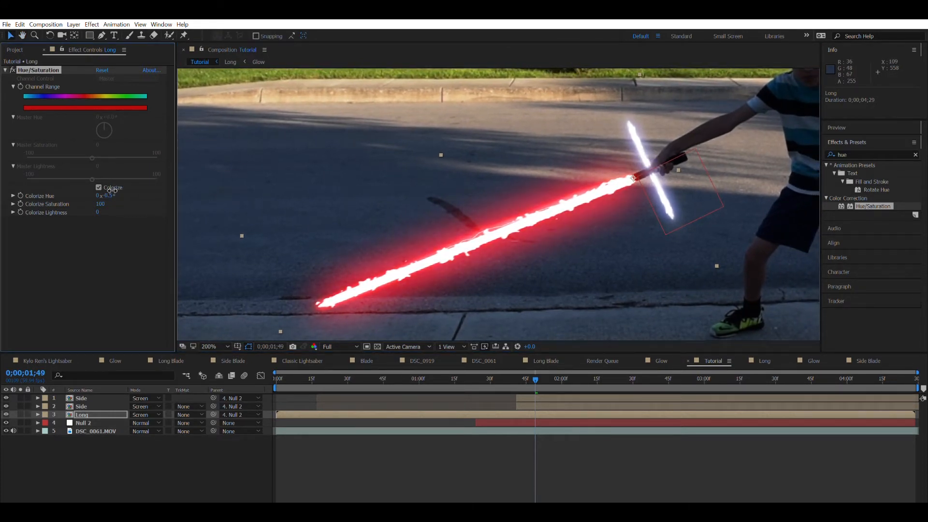
click(5, 70)
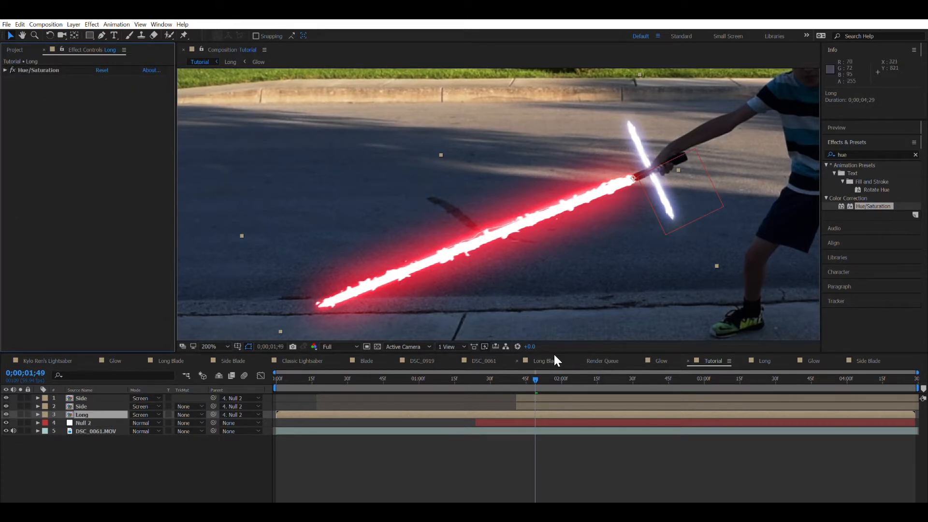
Examine the expression on the Exposure property of the lower Side Blade layer in the DSC_0061 composition.
click(478, 360)
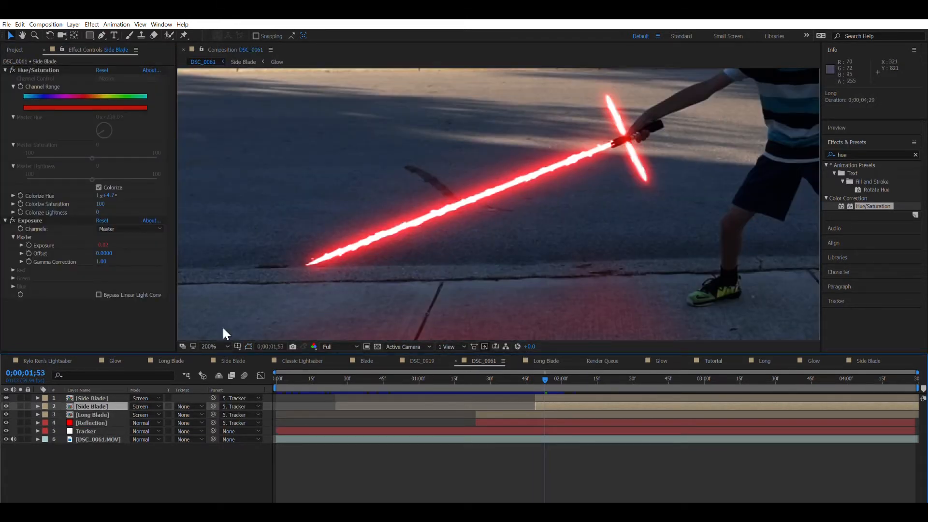
click(21, 242)
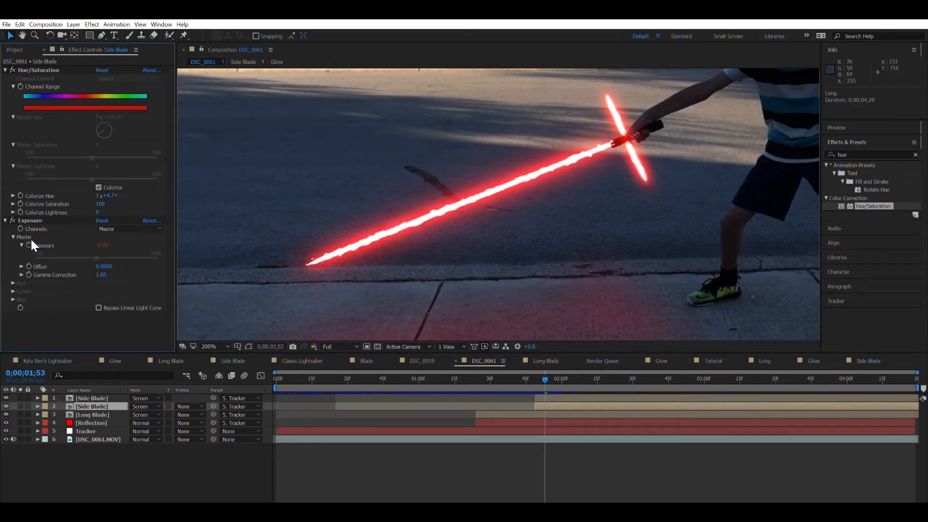
click(33, 242)
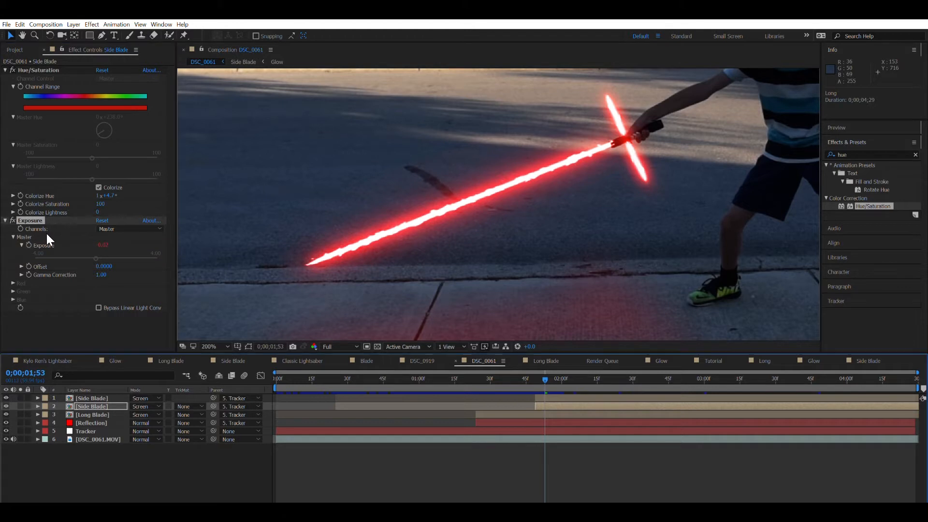
key(s)
key(s)
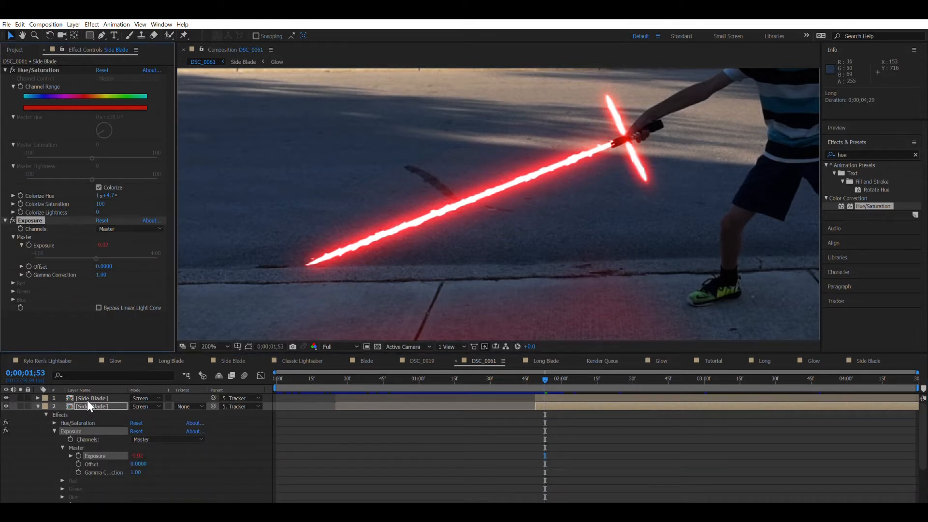
click(72, 456)
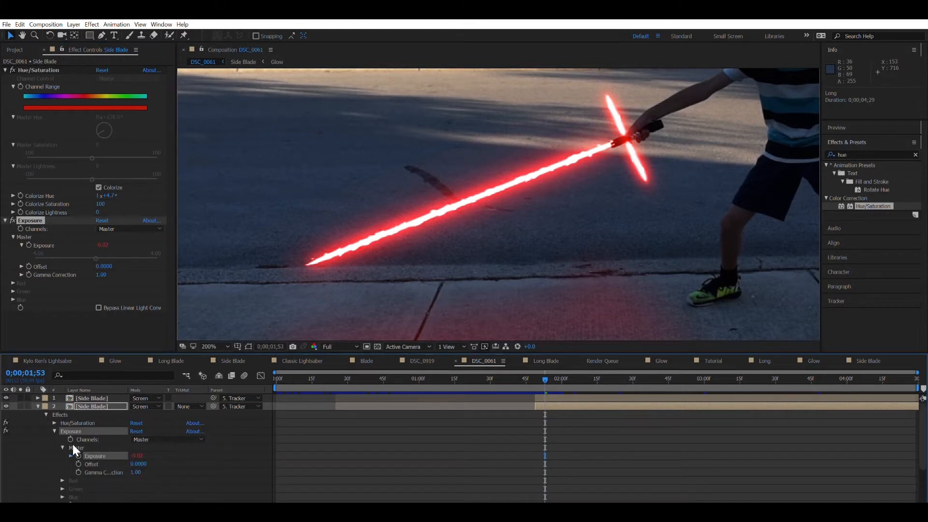
click(291, 455)
click(291, 459)
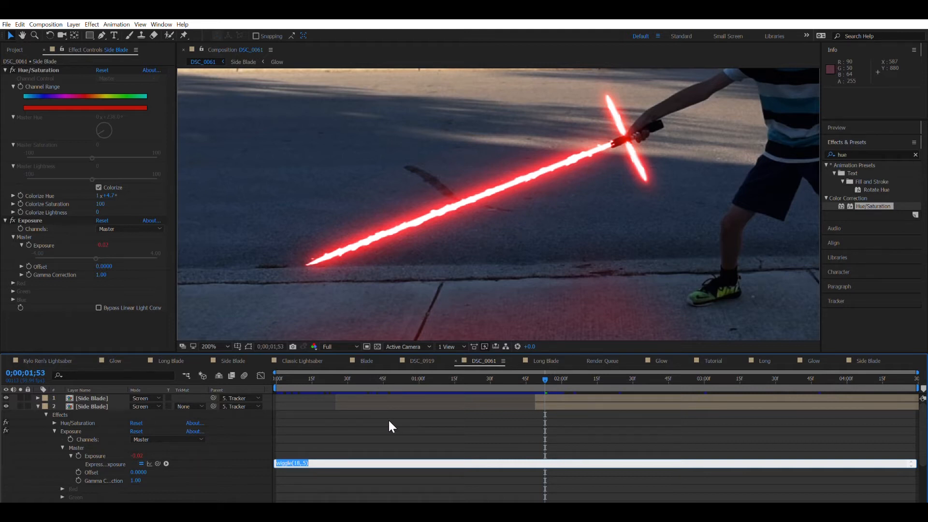
Return to the Tutorial composition and add the Color Correction Exposure effect to the Long layer, below Hue/Saturation.
click(723, 357)
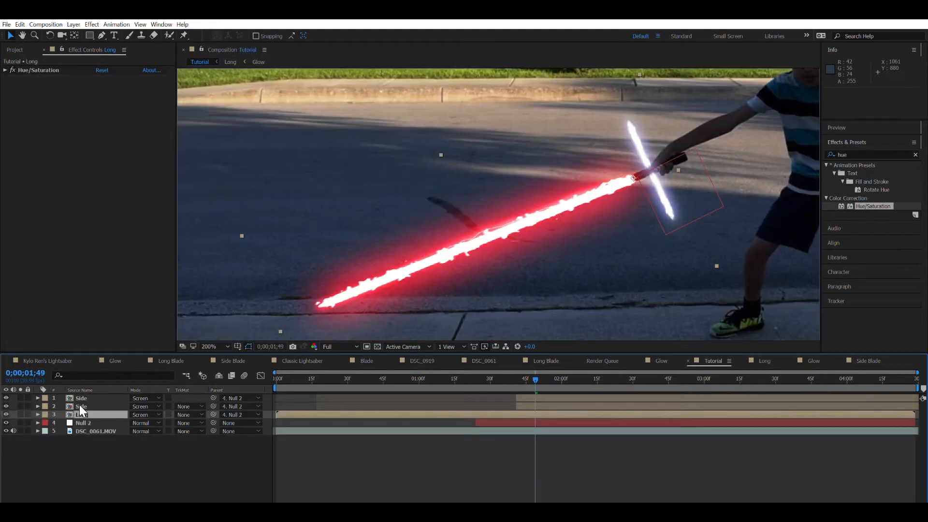
click(857, 154)
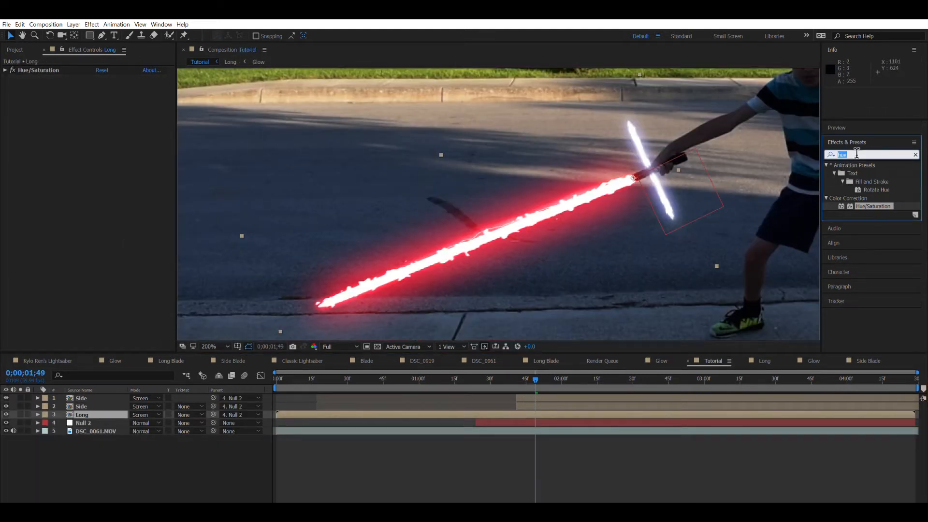
text(exposure)
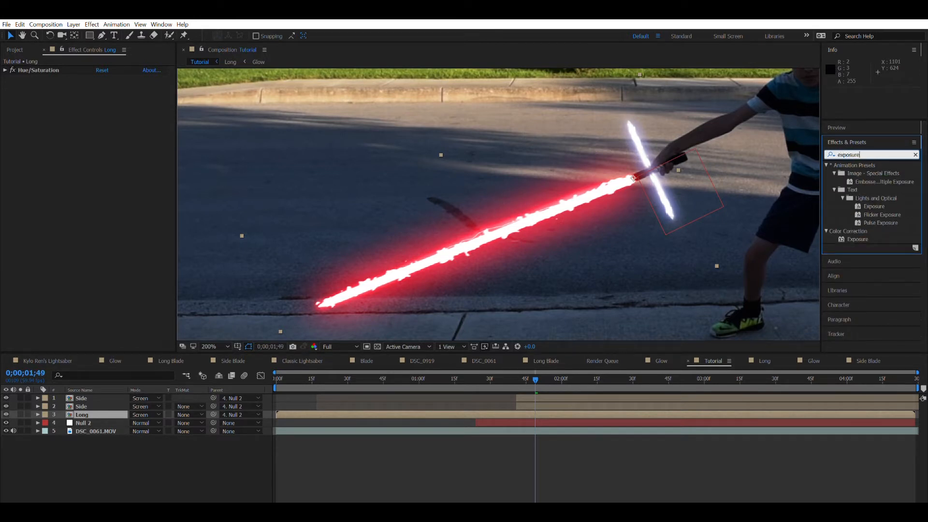
key(Return)
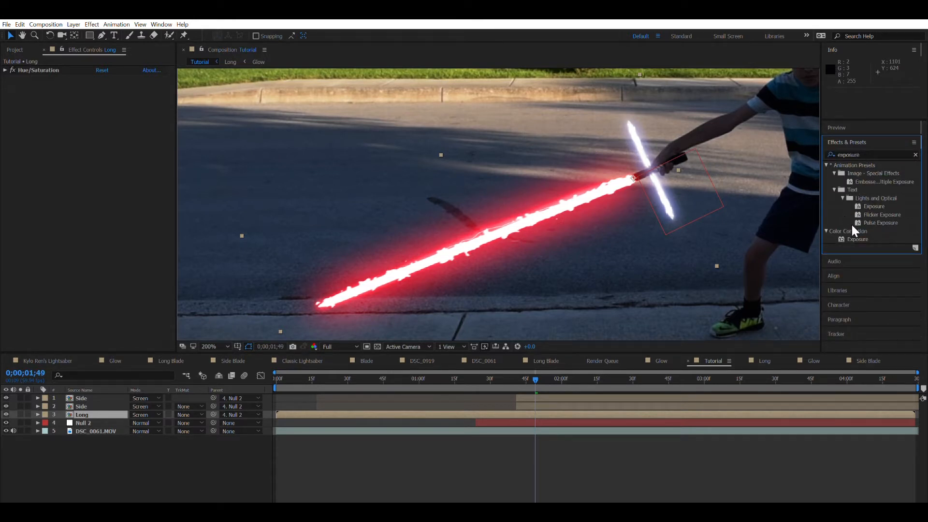
drag(857, 239, 42, 137)
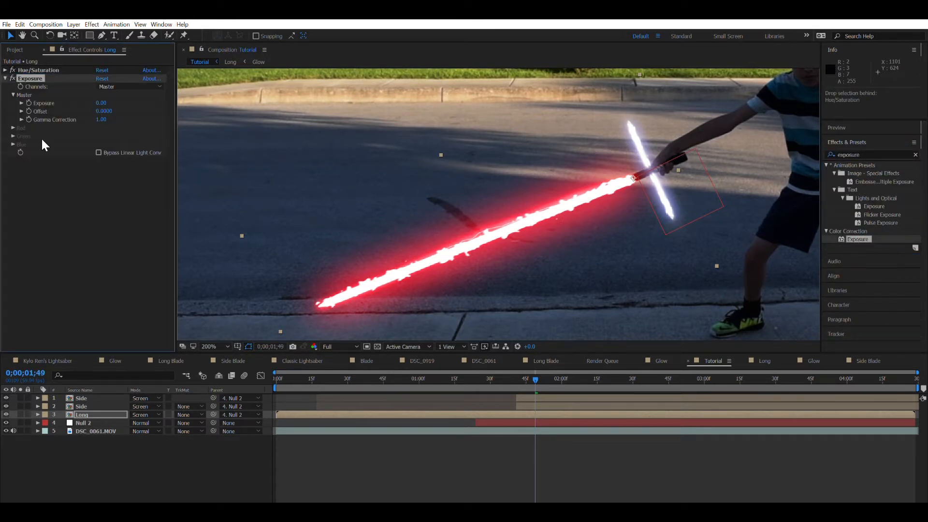
Add the expression wiggle(18,.5) to the Exposure property of the Long layer's Exposure effect.
click(21, 103)
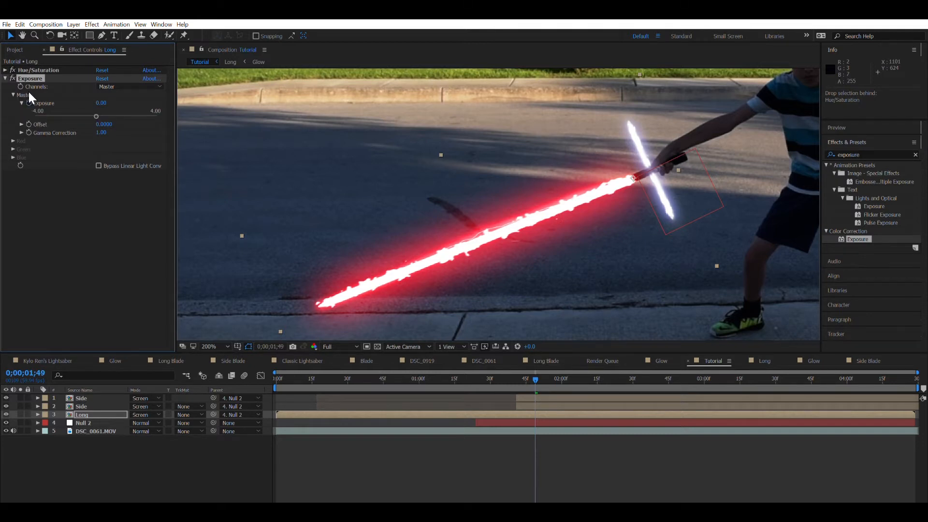
alt+click(29, 103)
text(wiggle(18,.5))
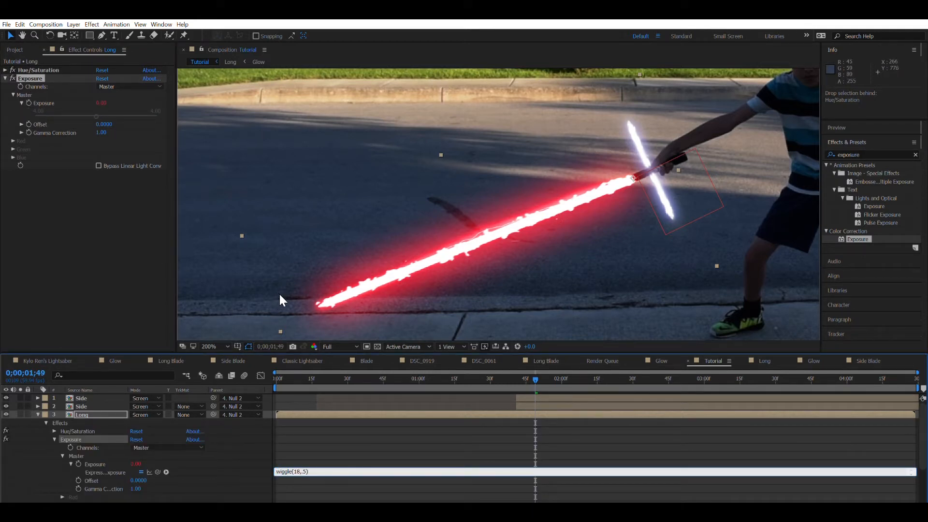
click(305, 430)
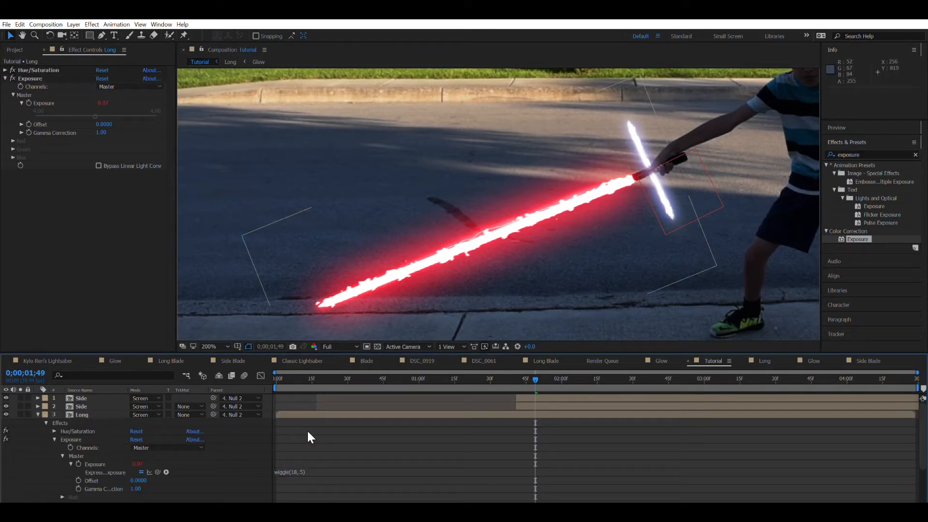
Preview the Long blade's exposure flicker from 0;00;01;41.
click(519, 370)
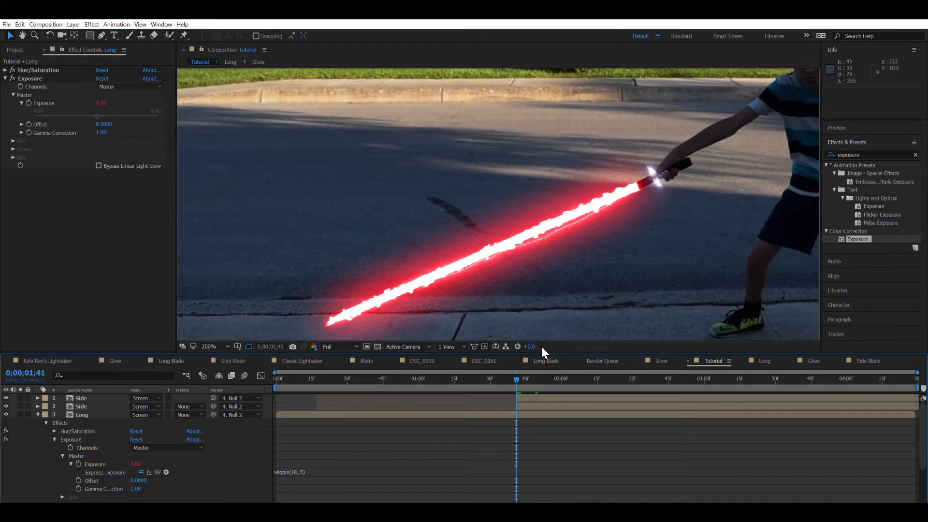
key(space)
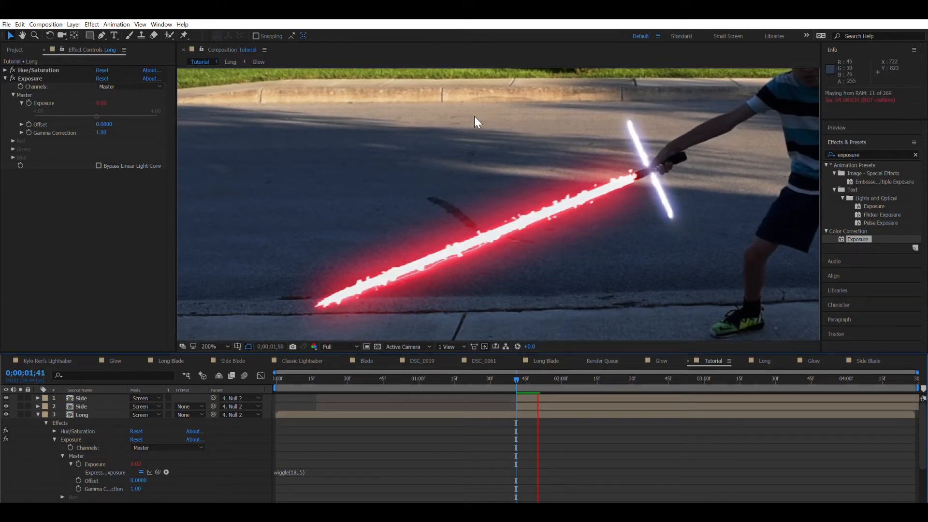
key(space)
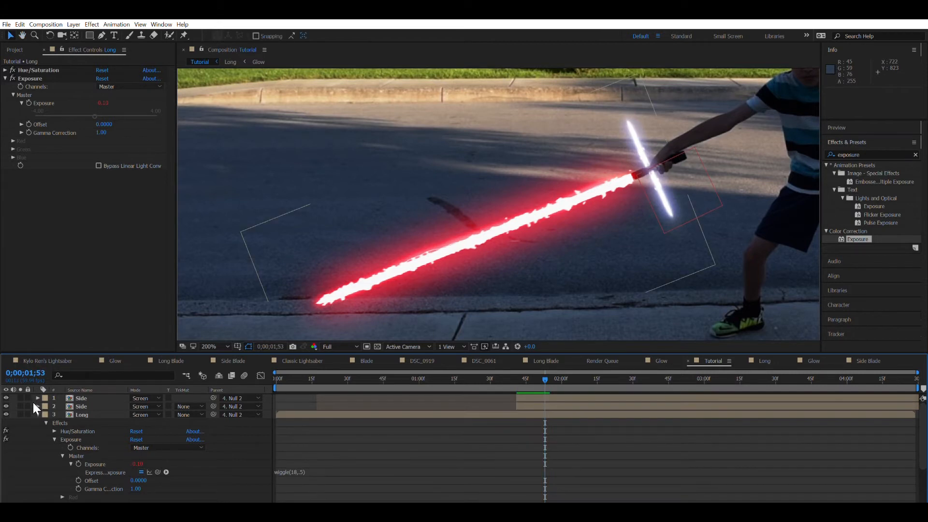
Collapse the Long layer's properties and scale the Long blade in the frame to about 37%, 23%.
click(38, 414)
click(81, 415)
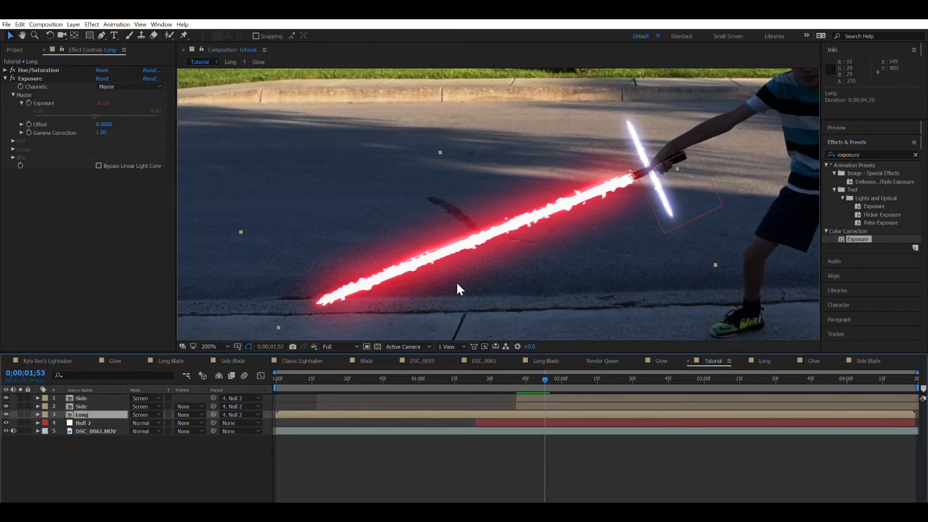
scroll(544, 291, down, 2)
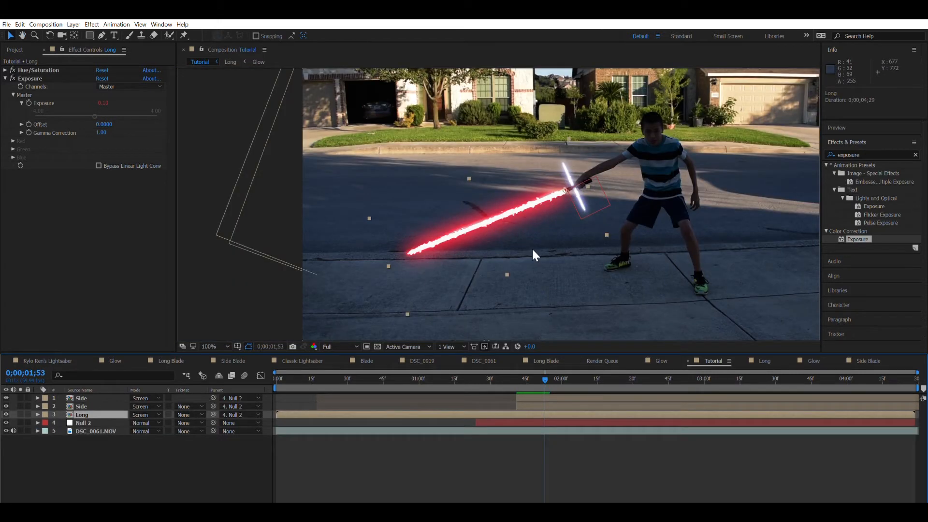
drag(504, 260, 502, 254)
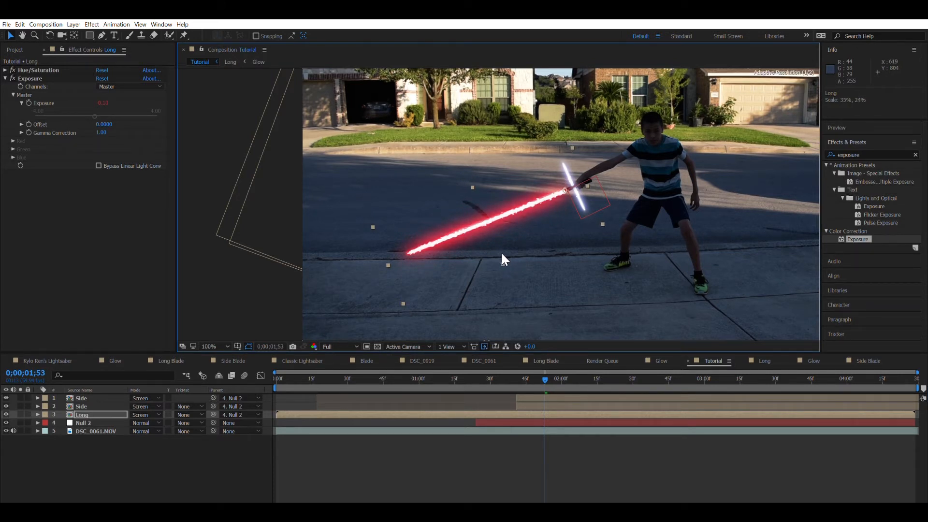
drag(385, 264, 380, 266)
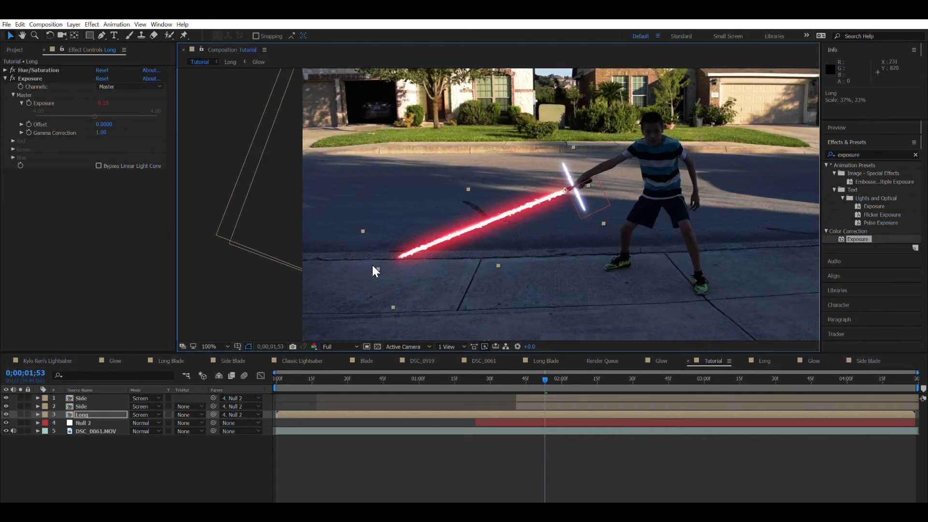
click(263, 274)
scroll(443, 266, up, 2)
drag(443, 266, 139, 285)
scroll(470, 153, down, 4)
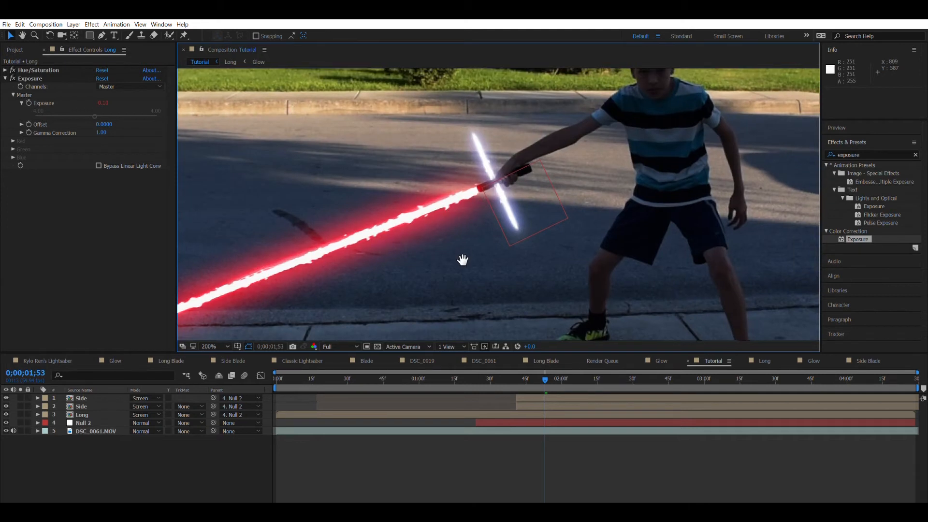
scroll(464, 259, up, 2)
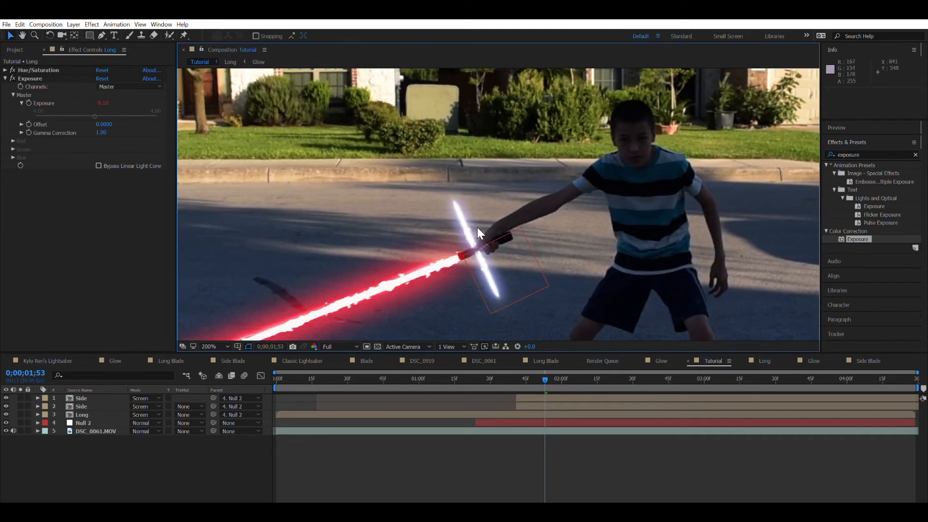
Copy the Hue/Saturation and Exposure effects from Long to both Side layers and check the side blades at 0;00;01;41.
click(28, 79)
shift+click(36, 71)
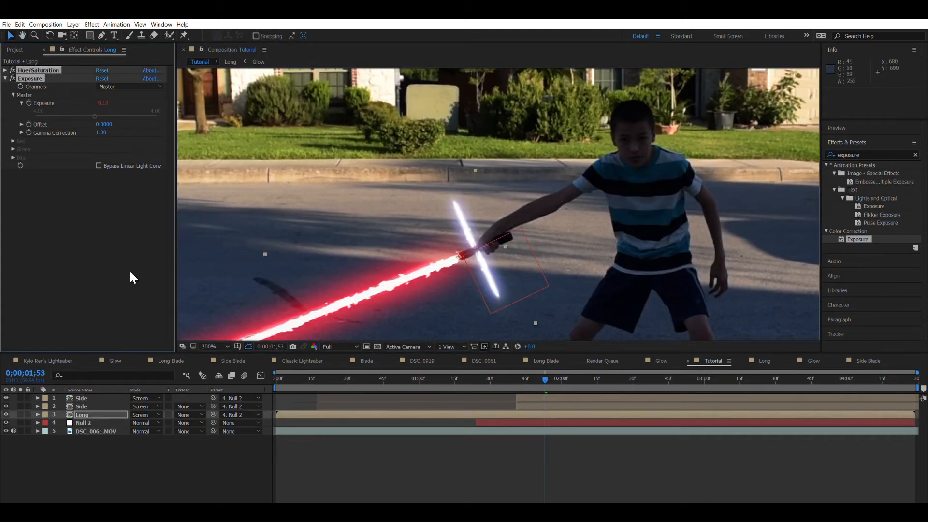
click(77, 398)
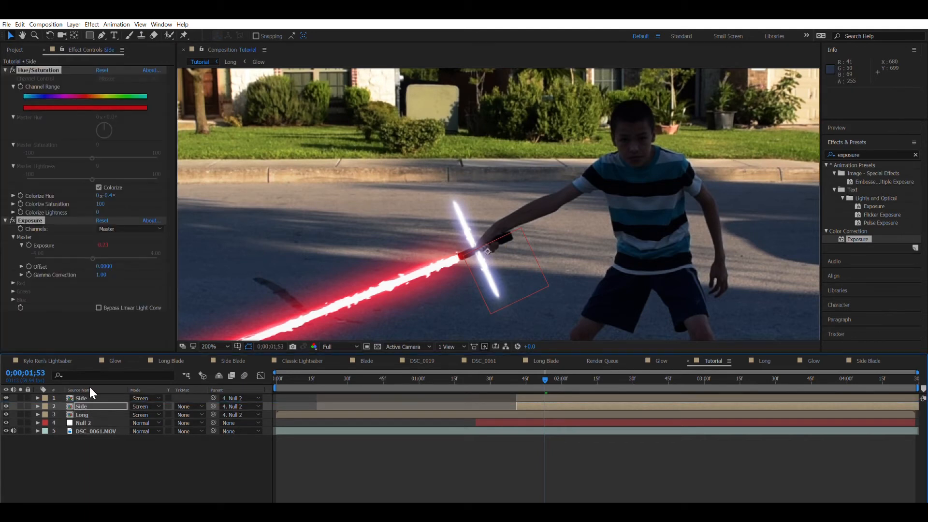
key(ctrl+v)
scroll(311, 234, down, 4)
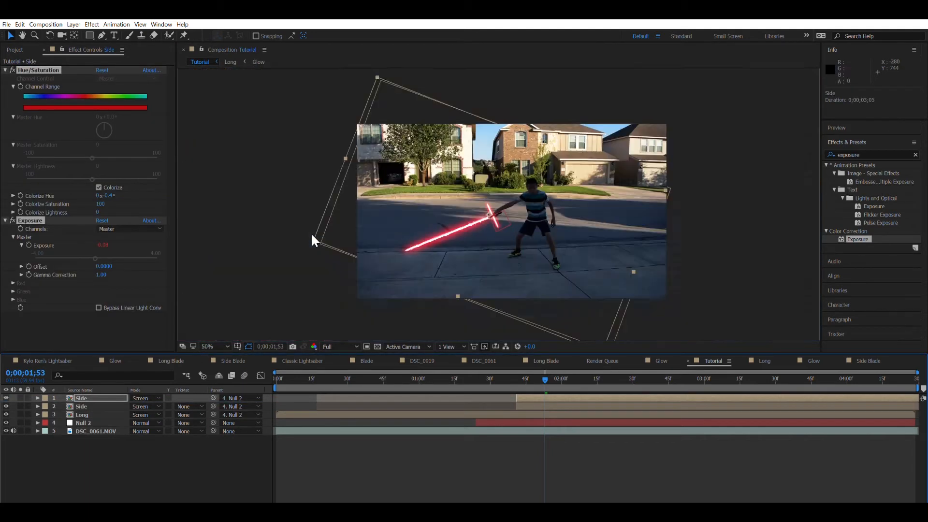
click(275, 246)
scroll(347, 246, up, 4)
drag(346, 247, 370, 170)
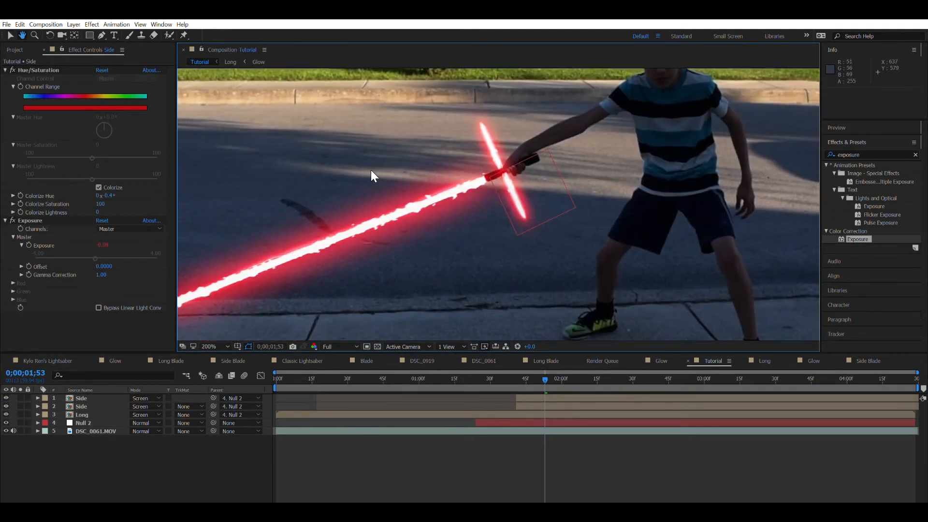
key(v)
click(516, 371)
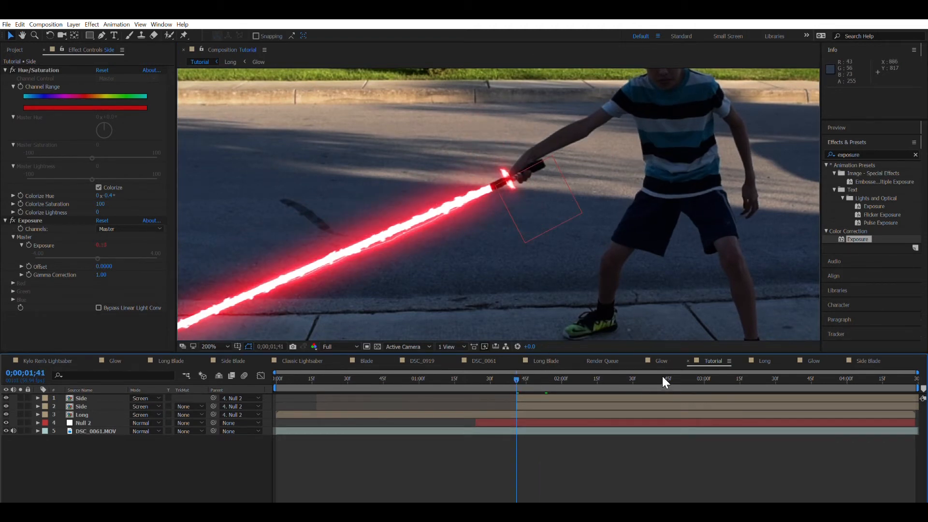
Copy the Reflection layer from the DSC_0061 composition.
click(544, 361)
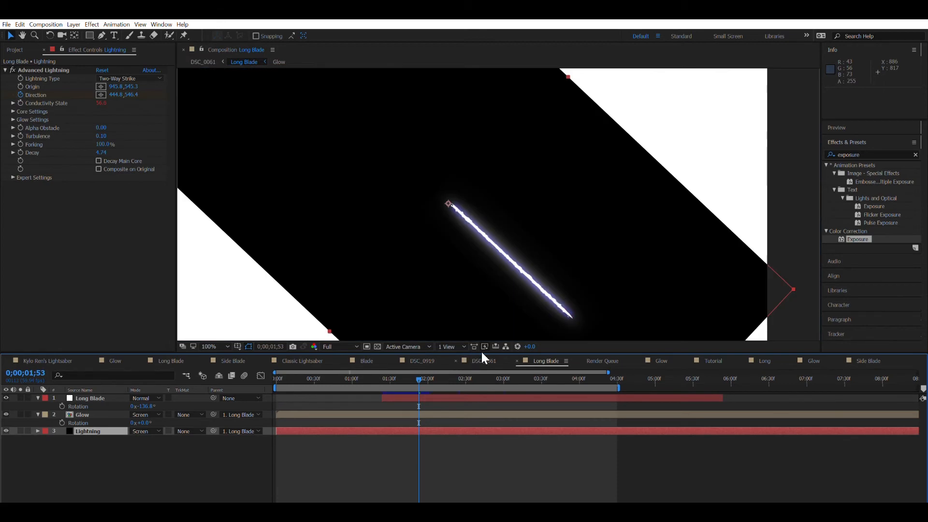
click(482, 361)
click(37, 398)
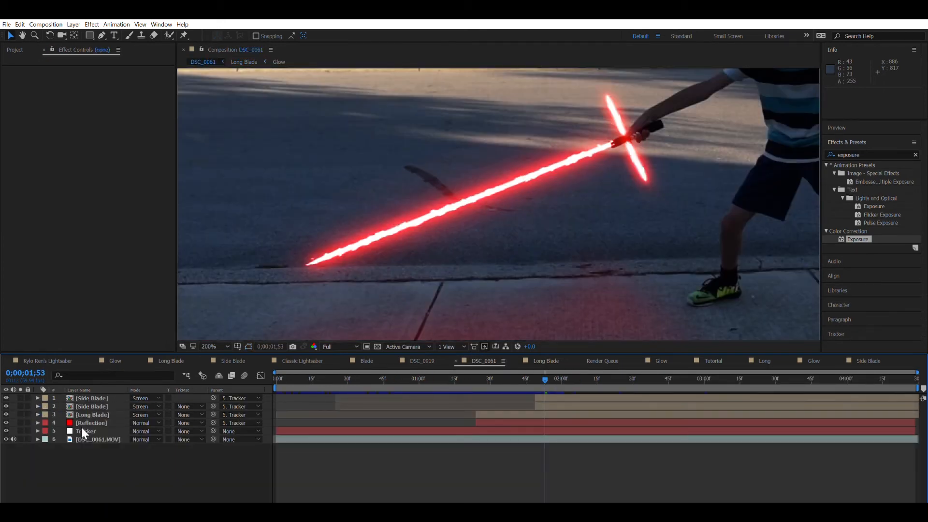
click(90, 422)
key(ctrl+c)
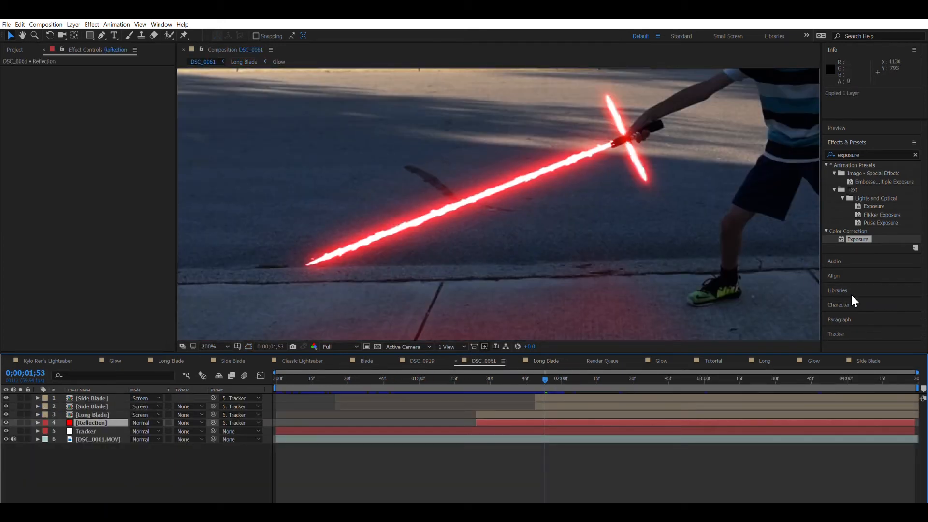
Paste the Reflection layer into the Tutorial composition and place it between the Long and Null 2 layers.
click(766, 360)
click(714, 360)
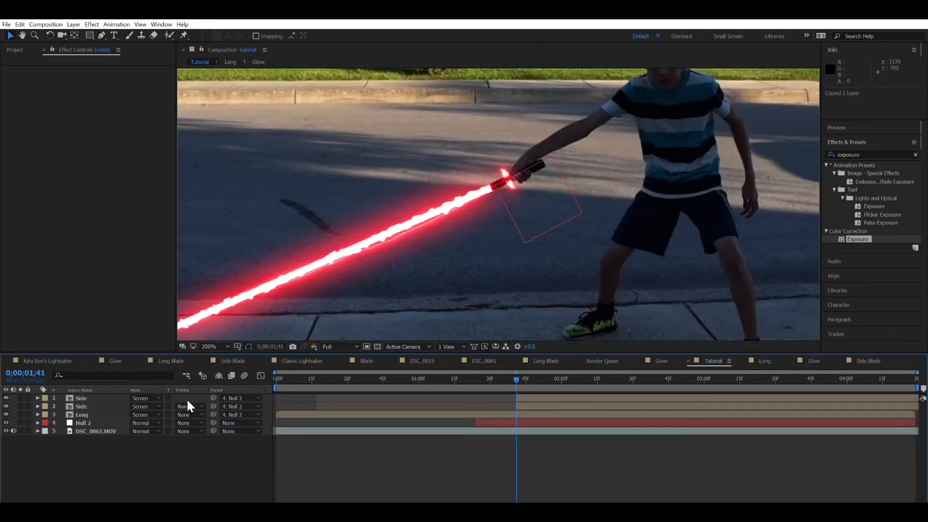
key(ctrl+v)
drag(87, 398, 83, 419)
Reveal the Reflection layer's mask and examine its shape on the sidewalk at 0;00;01;24, where the blade starts igniting.
key(m)
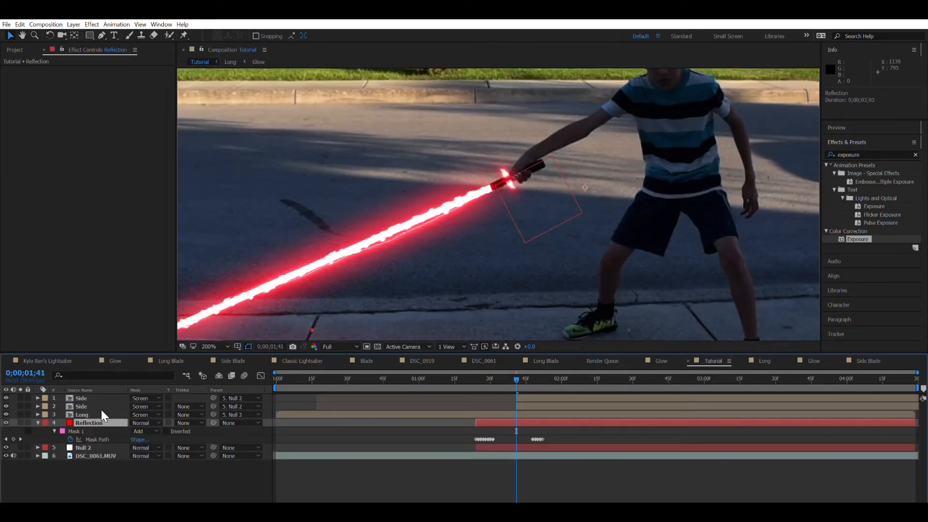
scroll(369, 272, down, 2)
drag(372, 273, 437, 261)
key(period)
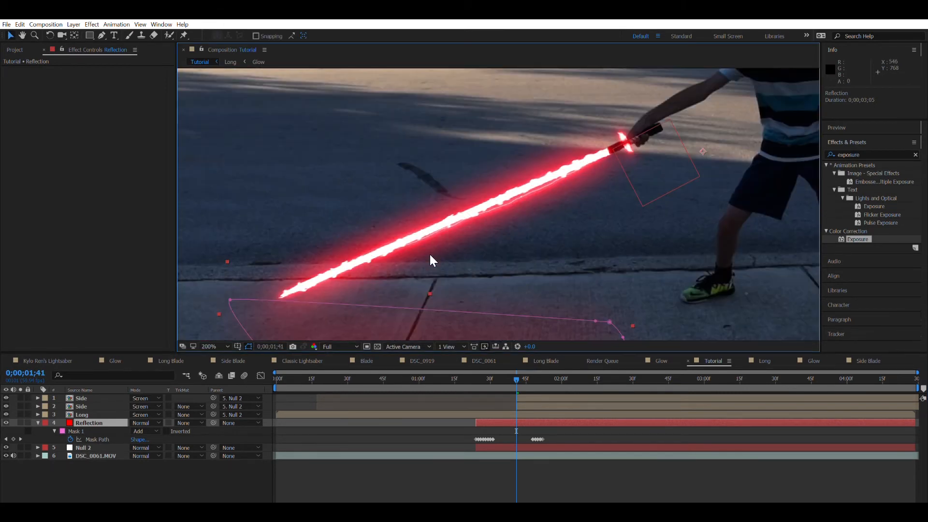
click(476, 375)
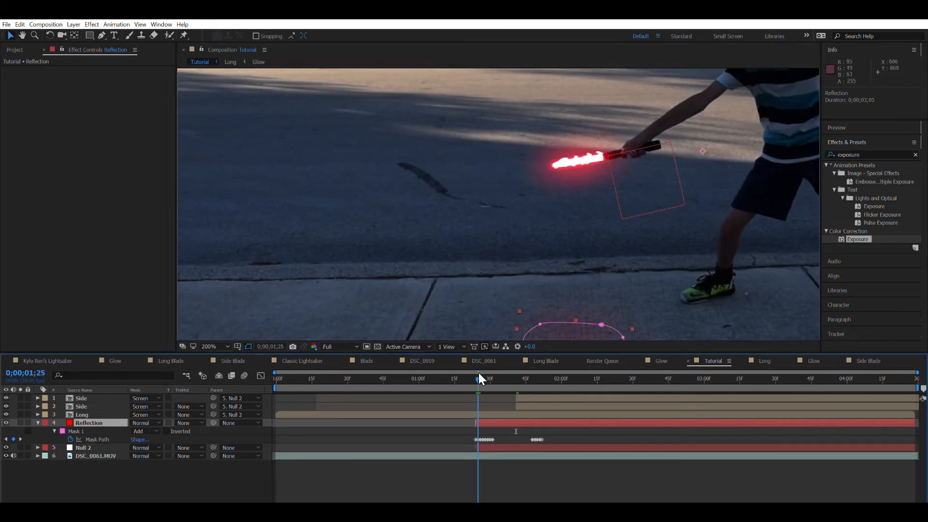
scroll(513, 283, down, 2)
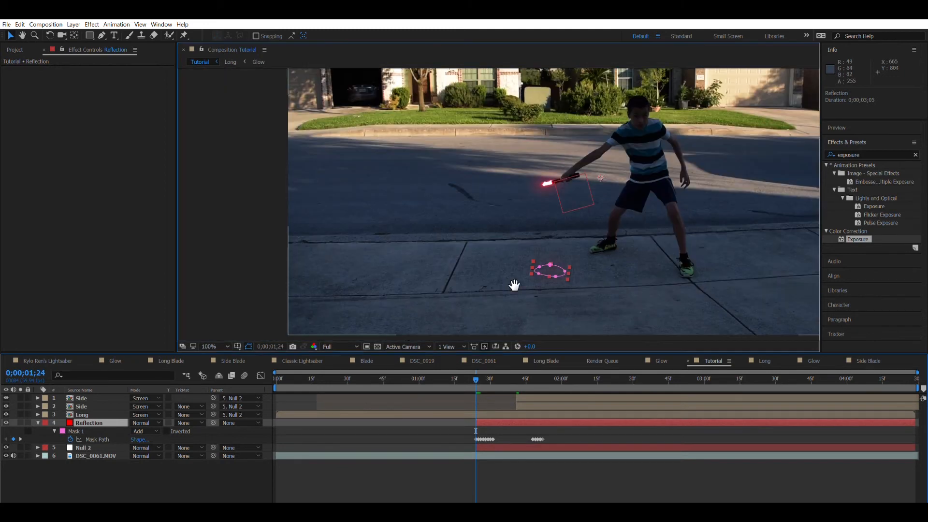
scroll(474, 267, up, 4)
drag(477, 256, 400, 118)
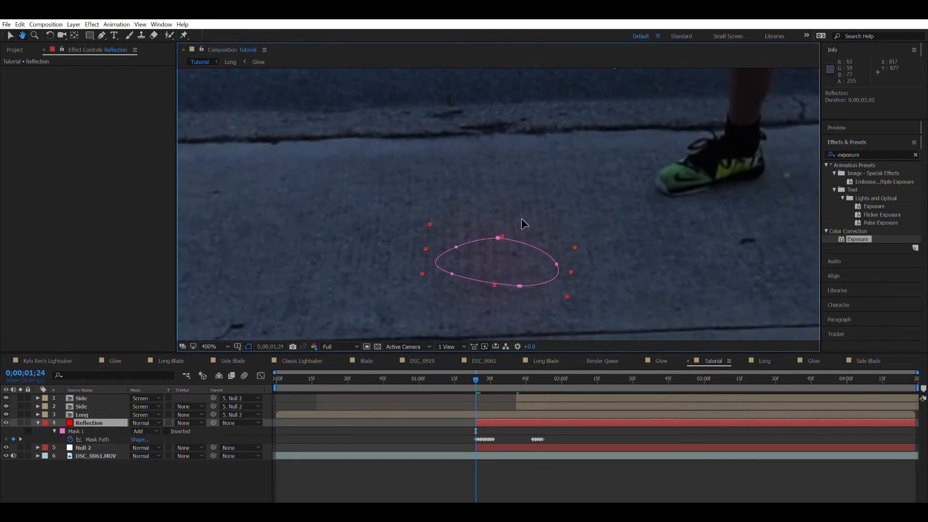
scroll(511, 222, down, 2)
drag(511, 222, 516, 286)
drag(470, 258, 441, 77)
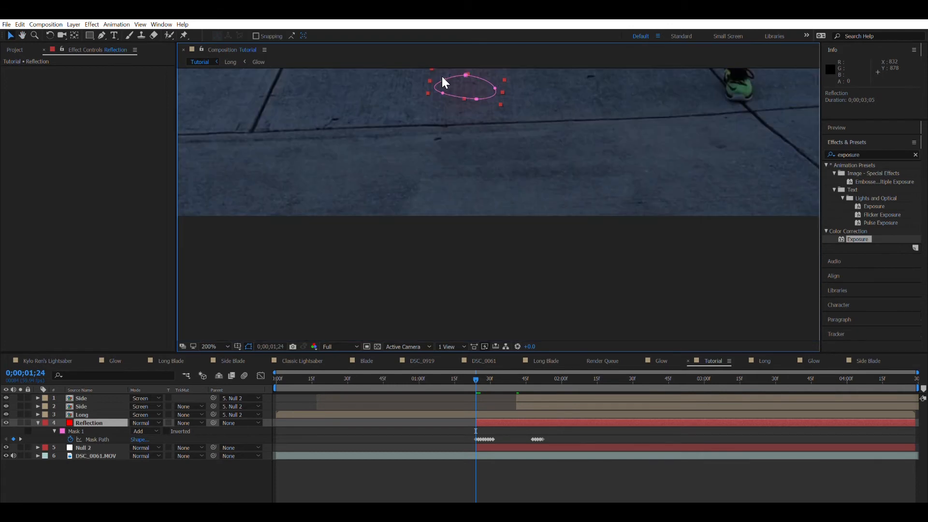
scroll(442, 77, up, 1)
drag(463, 116, 473, 398)
scroll(423, 114, down, 1)
drag(426, 116, 462, 179)
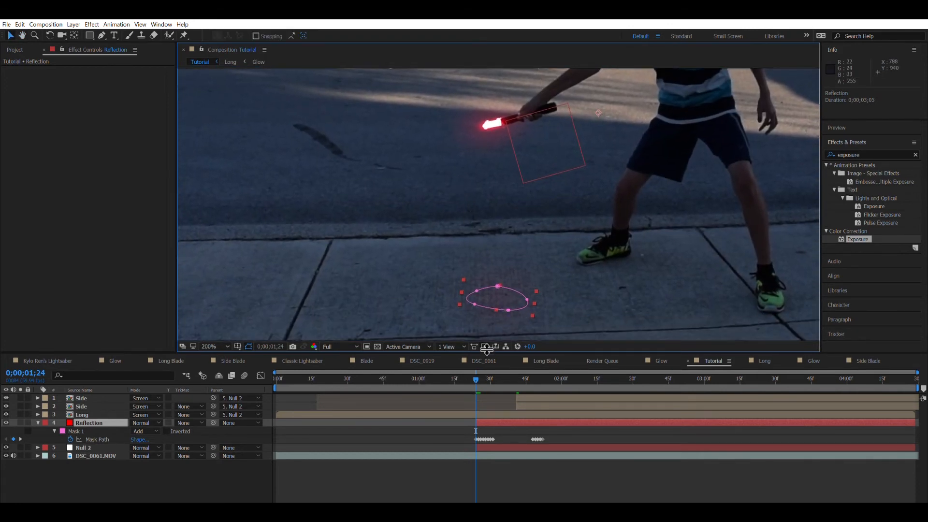
At 0;00;01;29, widen the Reflection mask beneath the blade tip by moving its two end vertices apart.
key(Page_Down)
key(Page_Down)
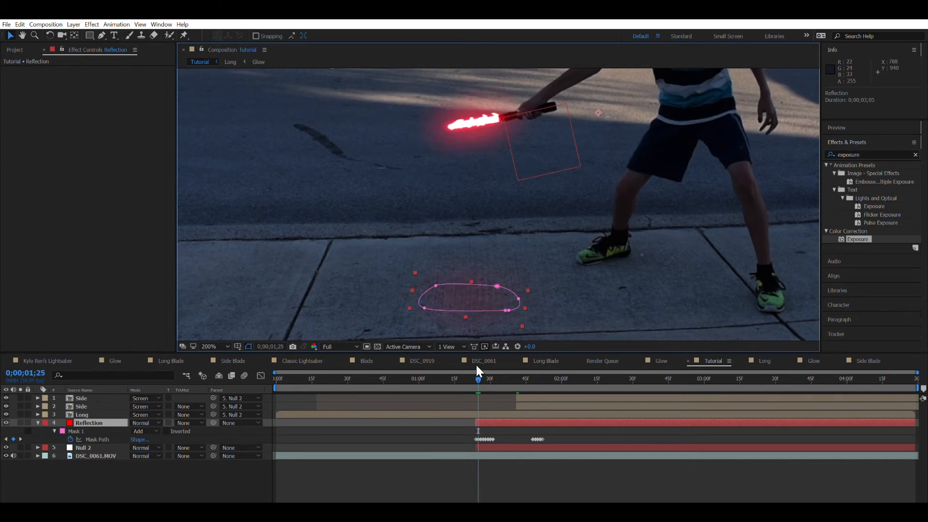
key(Page_Down)
key(Page_Down)
key(Page_Down)
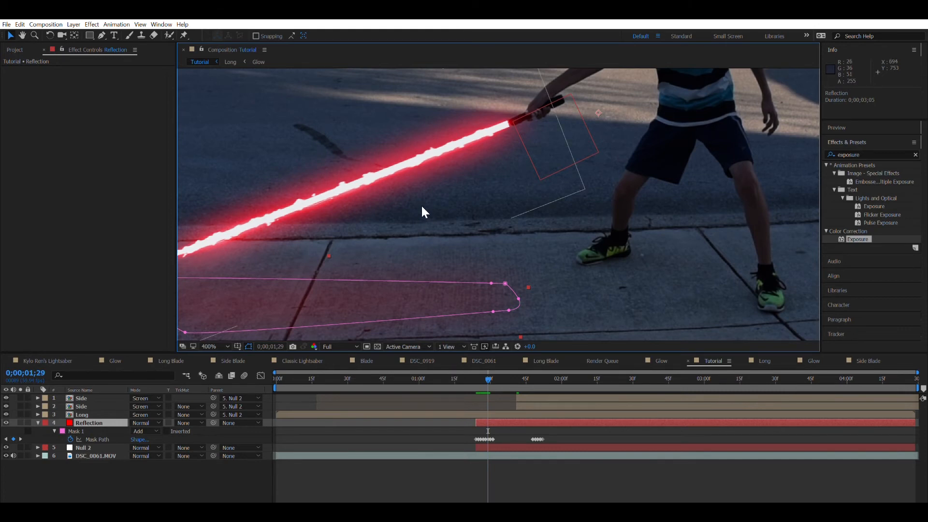
scroll(426, 204, up, 1)
drag(527, 205, 926, 177)
scroll(754, 205, down, 1)
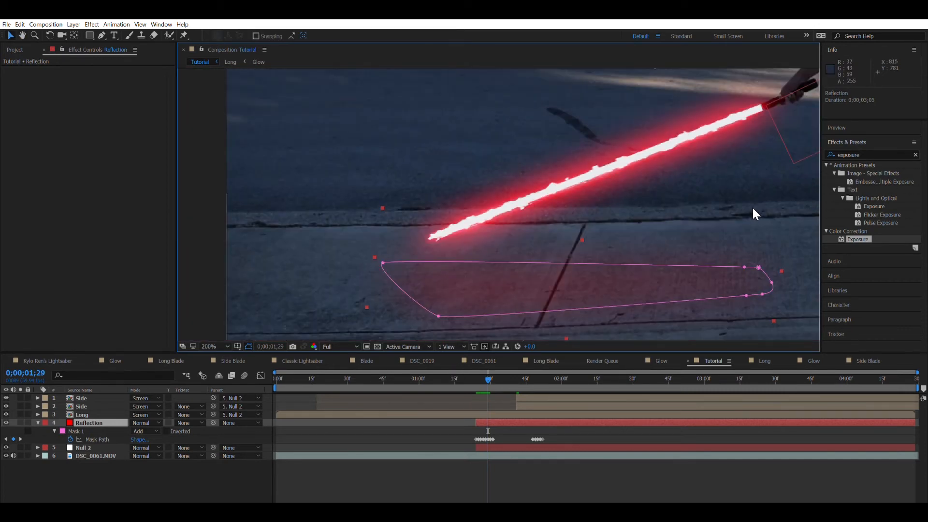
drag(383, 263, 390, 251)
drag(440, 316, 428, 336)
scroll(414, 340, down, 1)
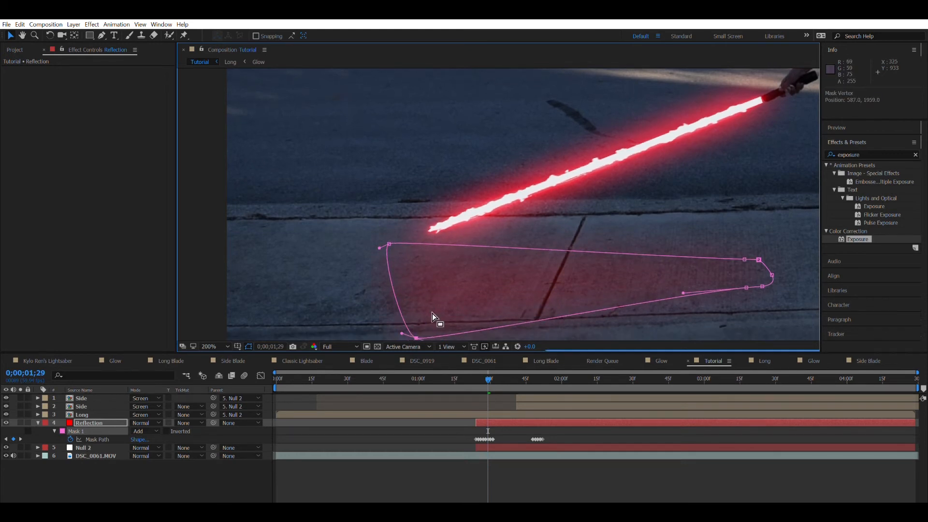
click(728, 289)
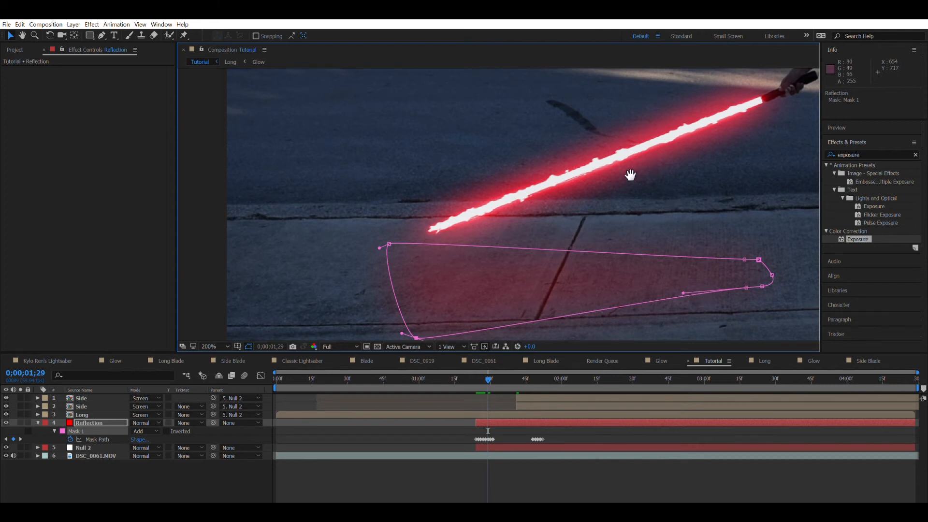
Move the second group of Mask Path keyframes on the Reflection layer so it starts at 0;00;01;41.
drag(556, 200, 512, 376)
click(515, 371)
key(Page_Down)
key(Page_Down)
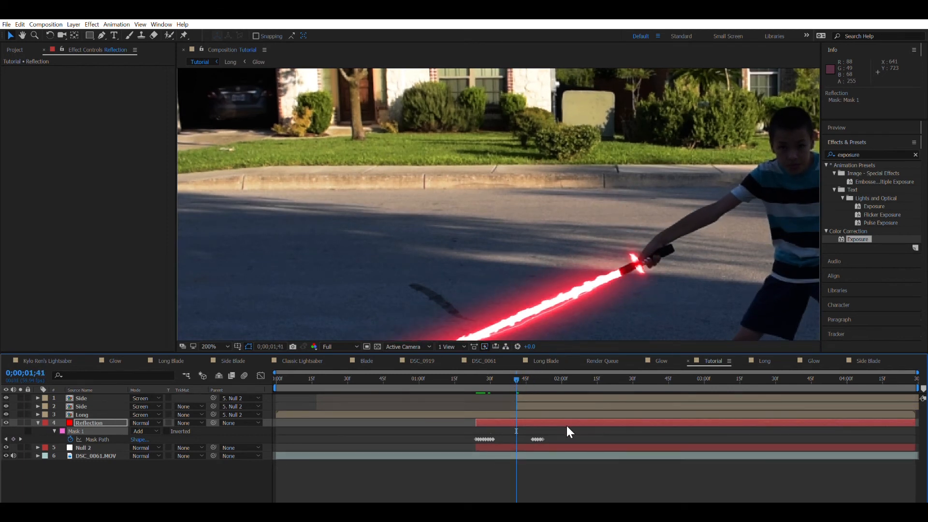
drag(569, 429, 517, 434)
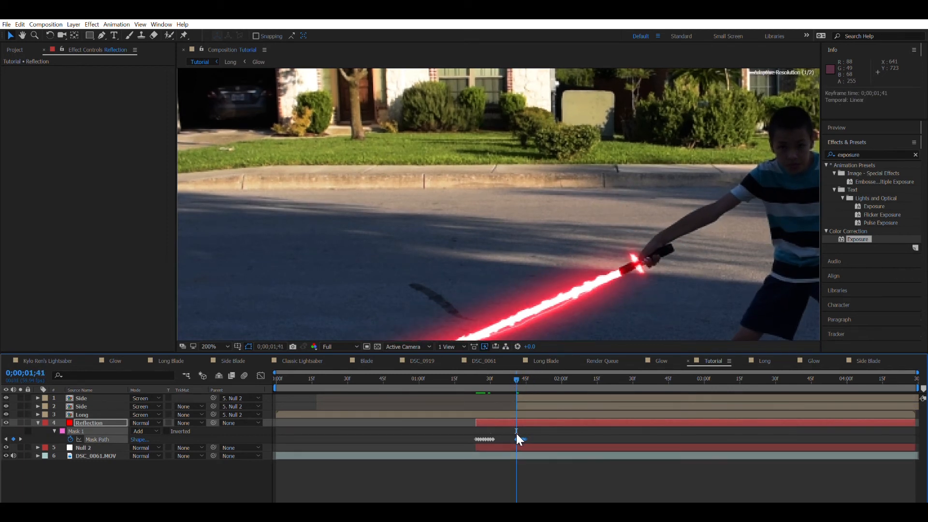
Deselect the Mask Path keyframes and check the sidewalk reflection from 0;00;01;41 to 0;00;01;48 while the side blades ignite.
click(529, 460)
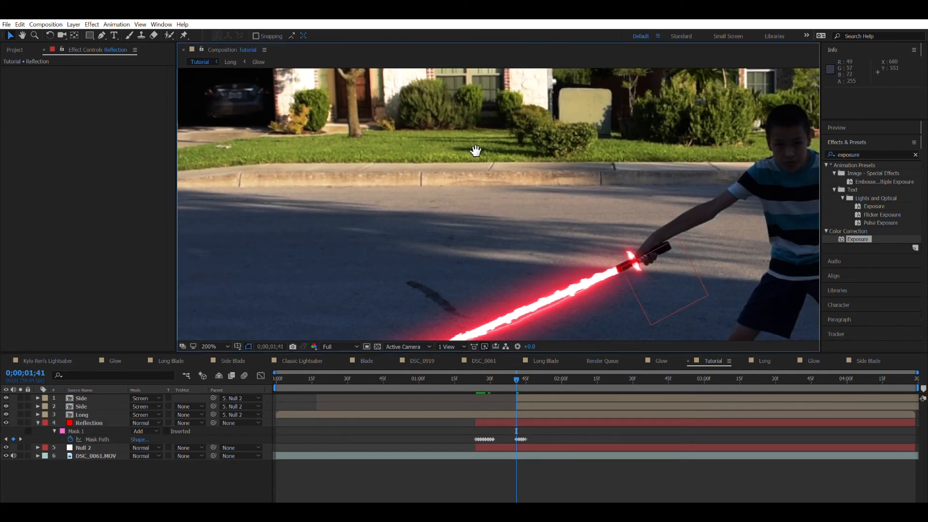
drag(508, 310, 442, 172)
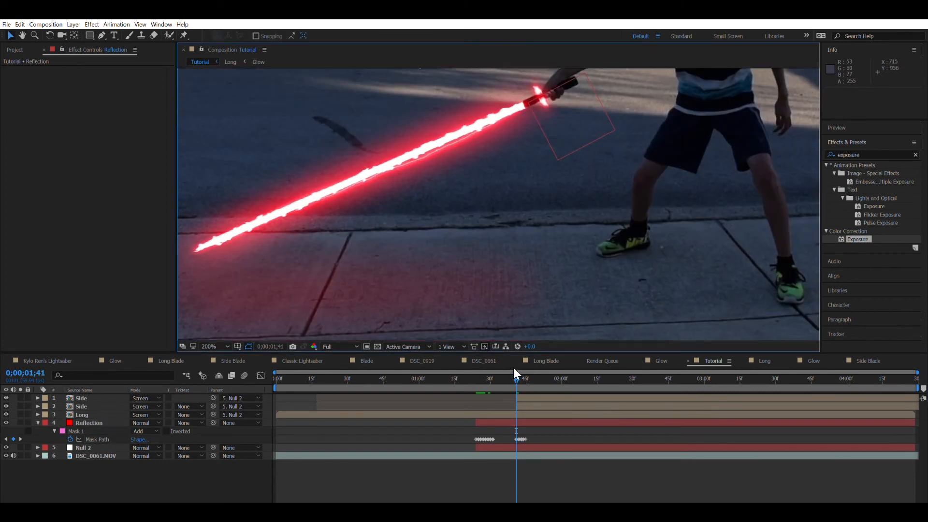
drag(518, 371, 533, 370)
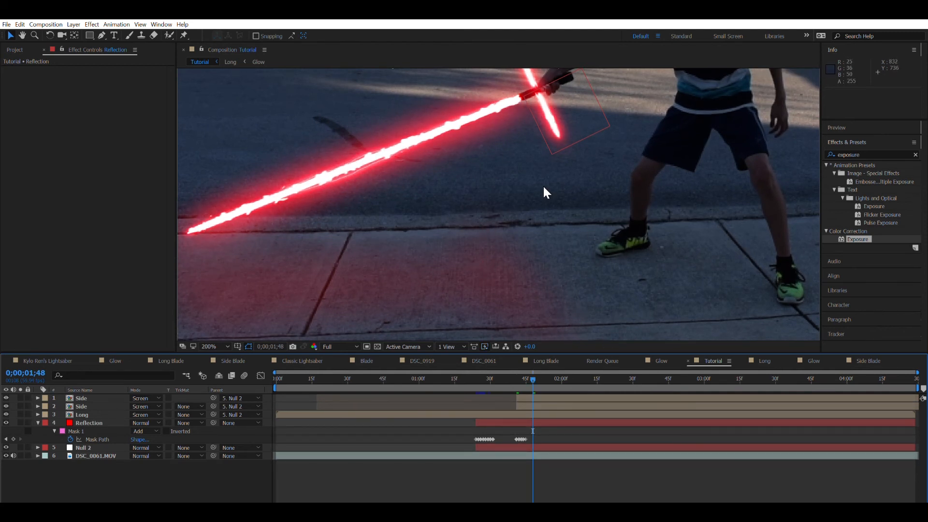
Review the blade ignition and ground reflection from 0;00;01;24 to 0;00;02;25, and collapse the Reflection layer's properties at 0;00;02;14.
mouse_move(479, 384)
mouse_down()
mouse_move(469, 385)
mouse_move(476, 383)
mouse_up()
scroll(483, 320, down, 3)
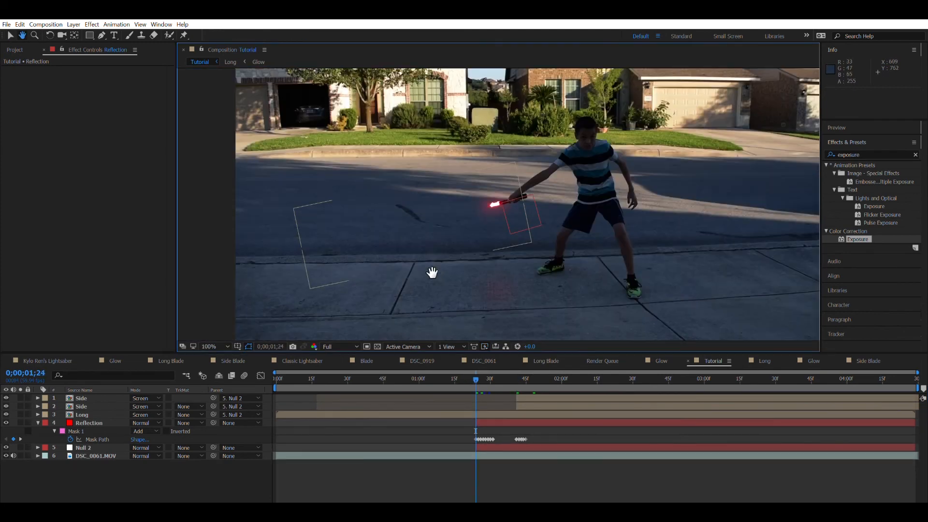
scroll(486, 222, up, 3)
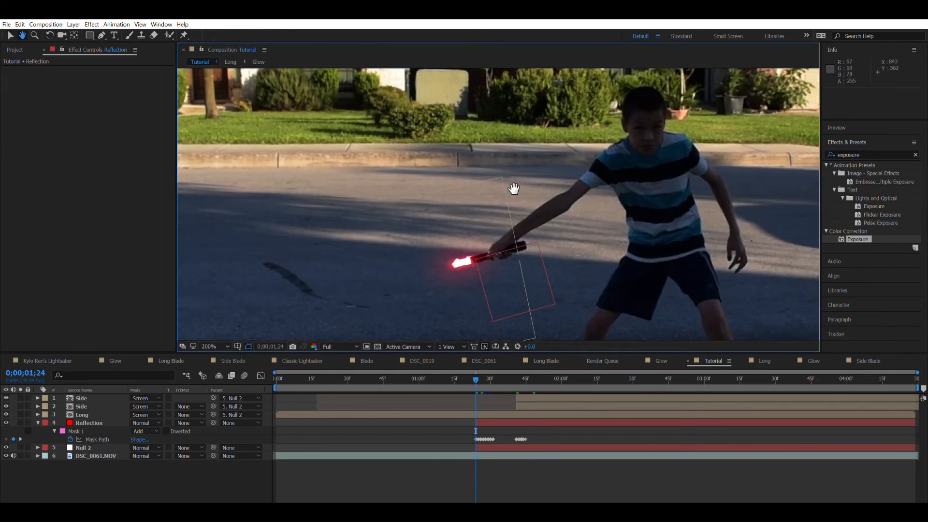
scroll(507, 180, down, 3)
drag(509, 190, 490, 206)
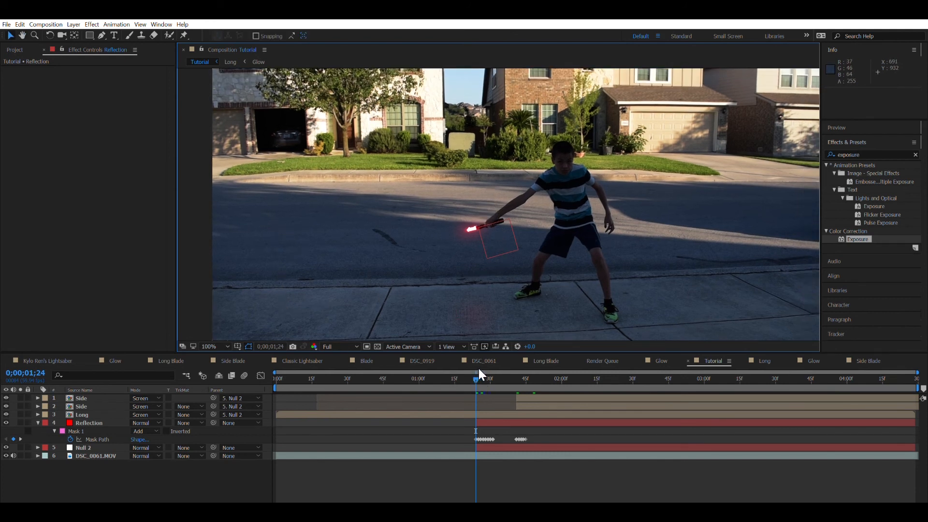
drag(478, 369, 620, 396)
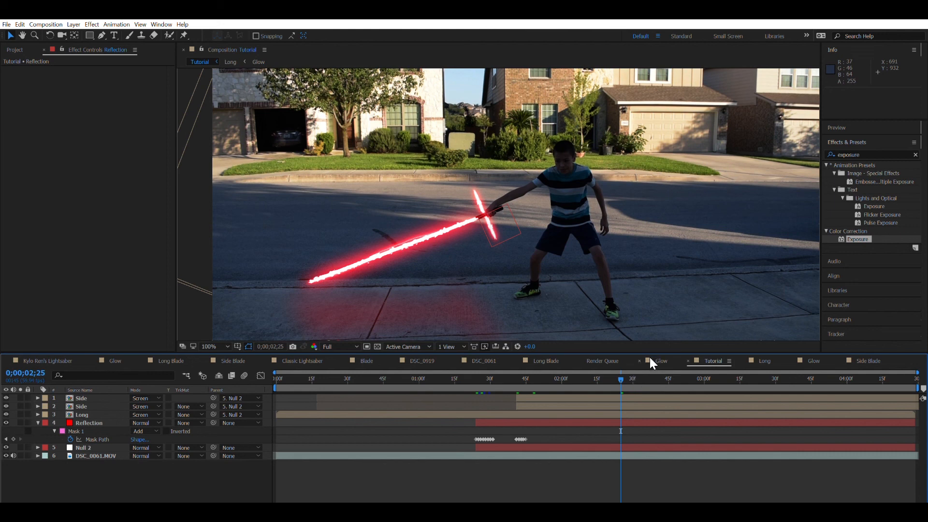
drag(579, 369, 595, 369)
click(38, 423)
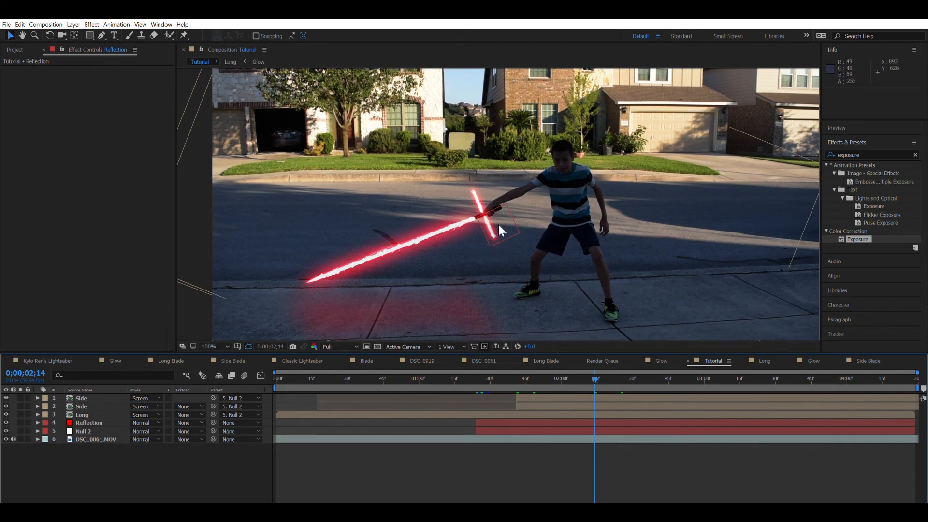